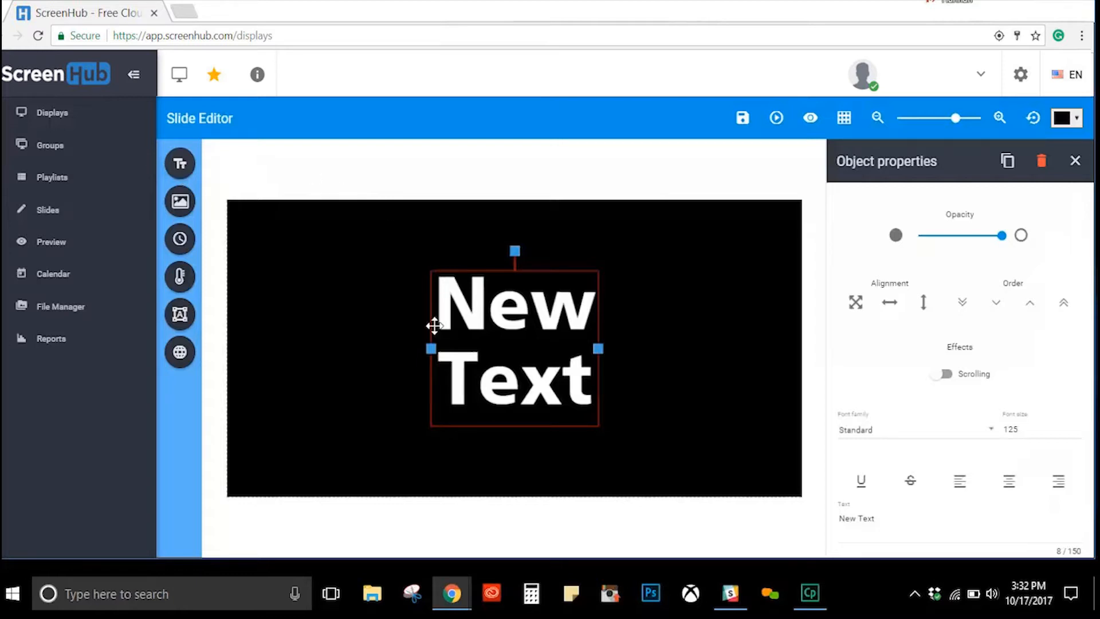
Add a second text object in the small pixel font, placing the large text at the slide's upper left and the small one at its right.
{"action": "left_click", "coordinate": [179, 163]}
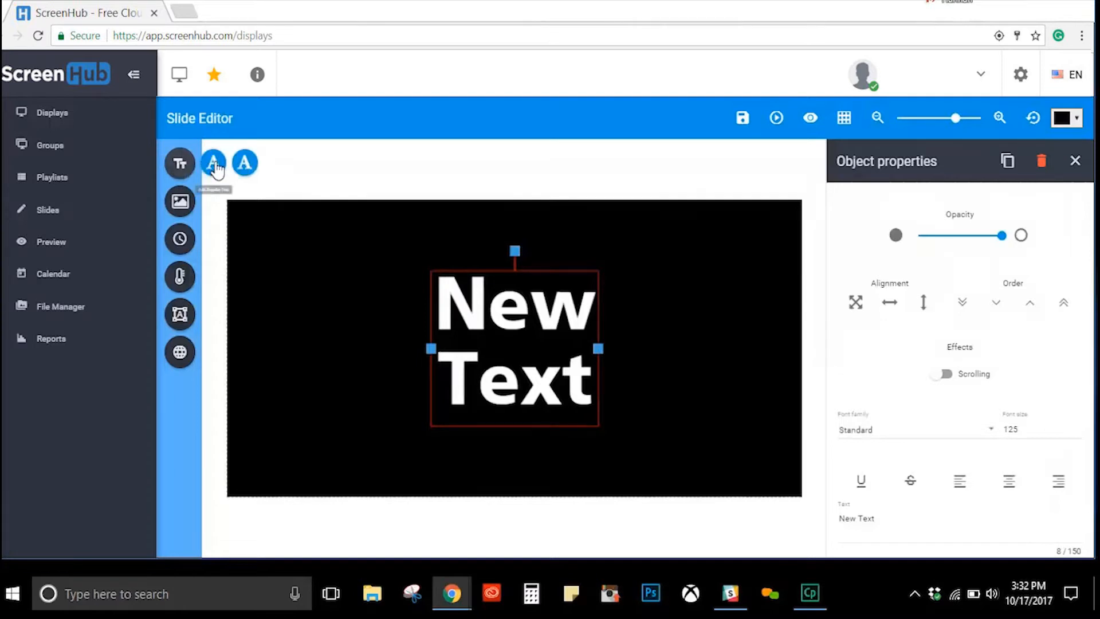
{"action": "left_click", "coordinate": [251, 169]}
{"action": "left_click_drag", "start_coordinate": [524, 350], "coordinate": [355, 305]}
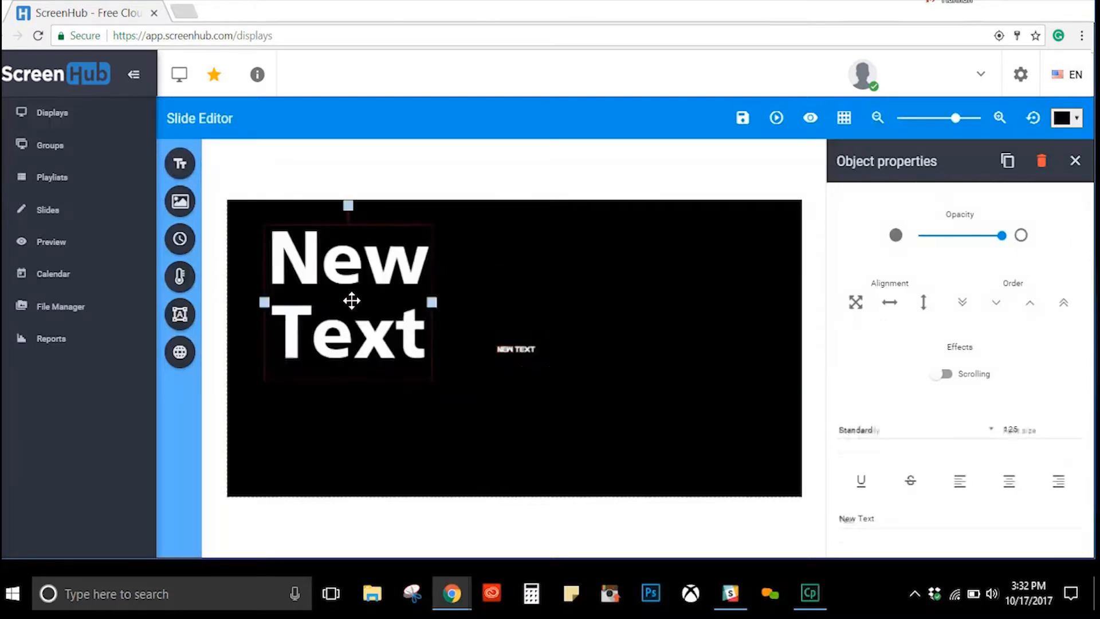
{"action": "left_click", "coordinate": [481, 358]}
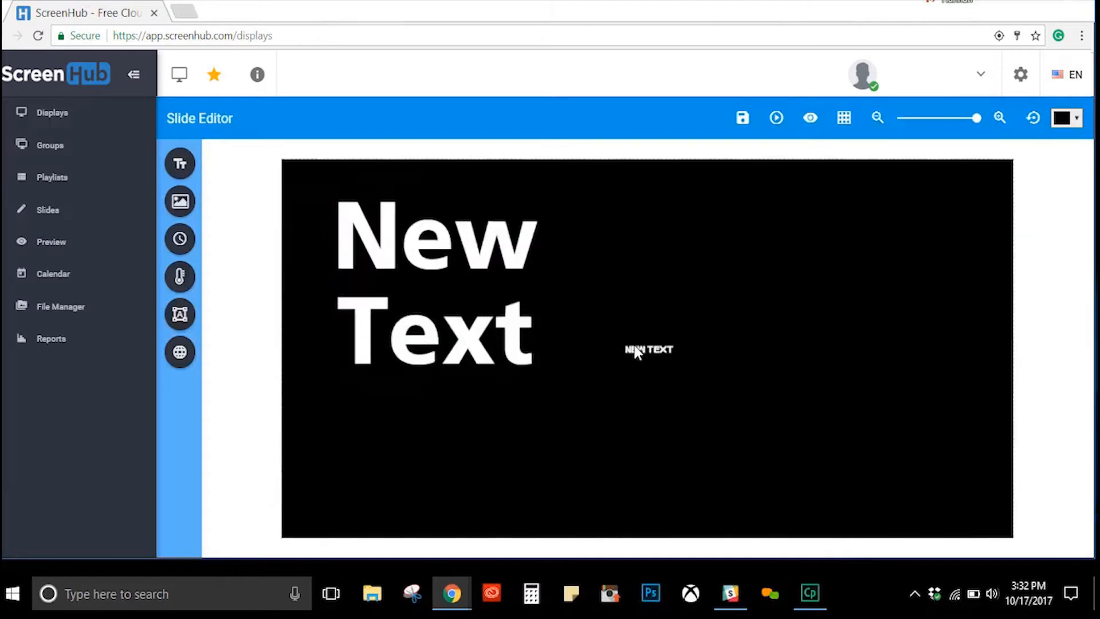
{"action": "left_click_drag", "start_coordinate": [643, 348], "coordinate": [696, 290]}
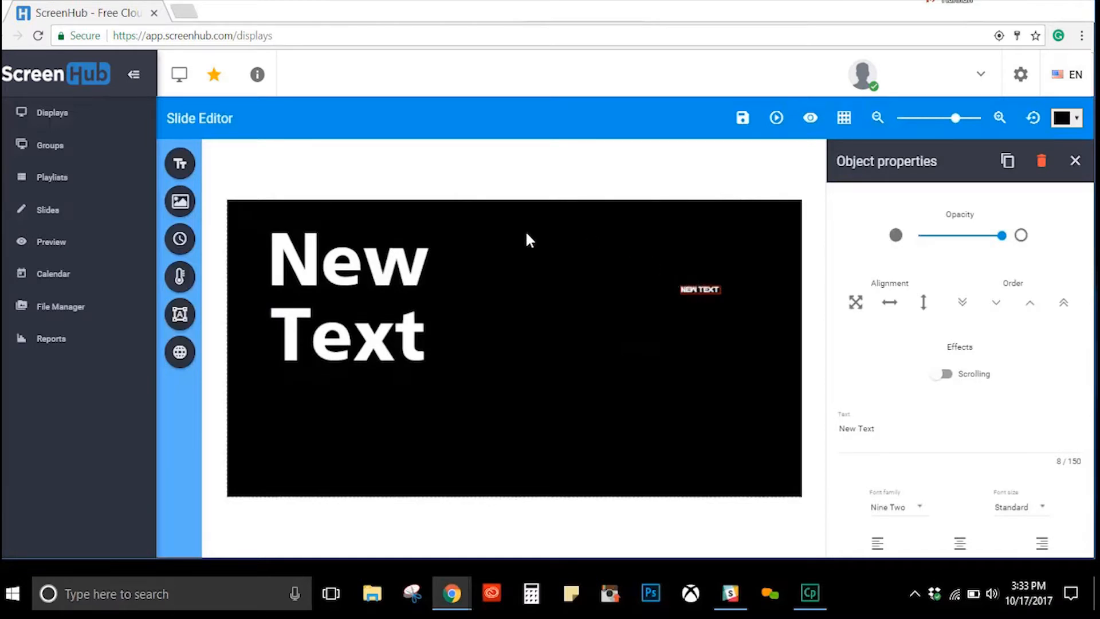
Replace the wording of the large text object with "text here".
{"action": "left_click", "coordinate": [373, 288]}
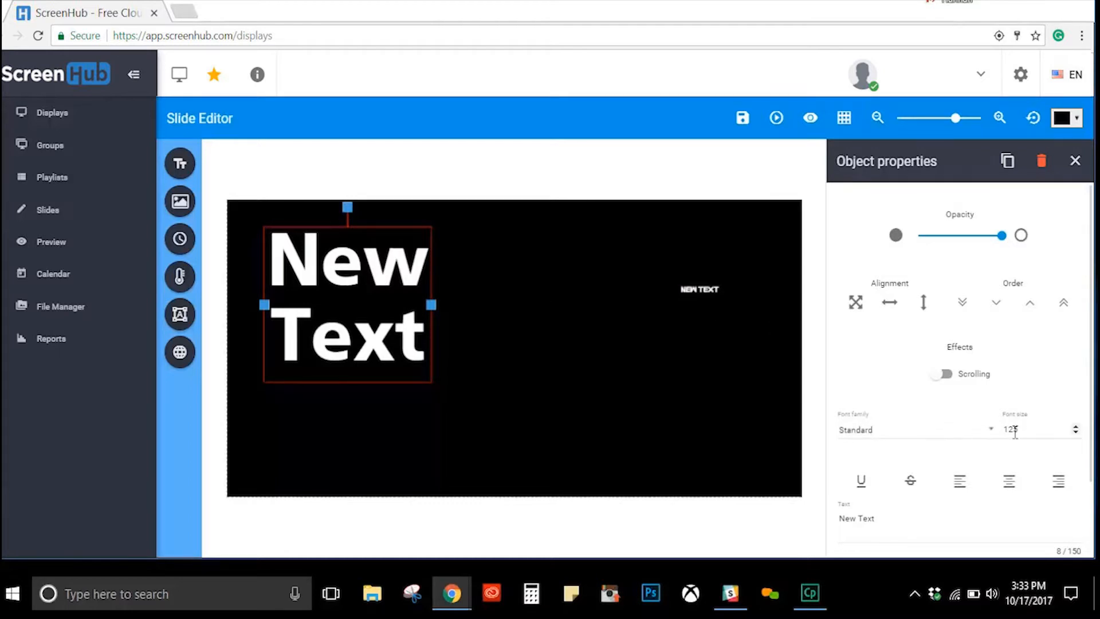
{"action": "scroll", "coordinate": [991, 484], "scroll_direction": "down", "scroll_amount": 2}
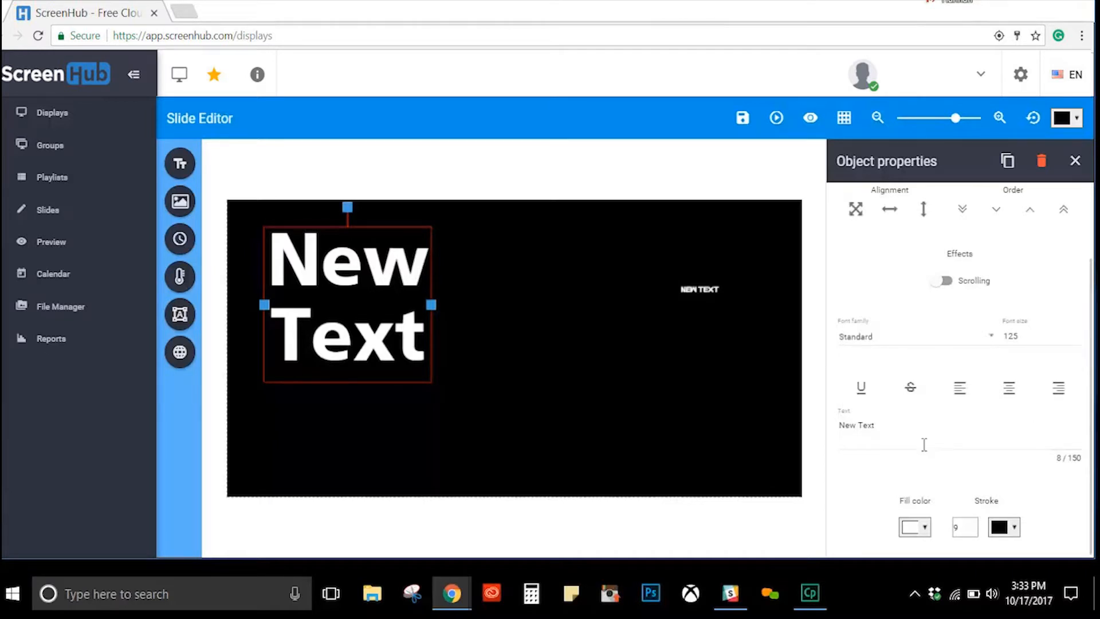
{"action": "left_click_drag", "start_coordinate": [893, 434], "coordinate": [834, 437]}
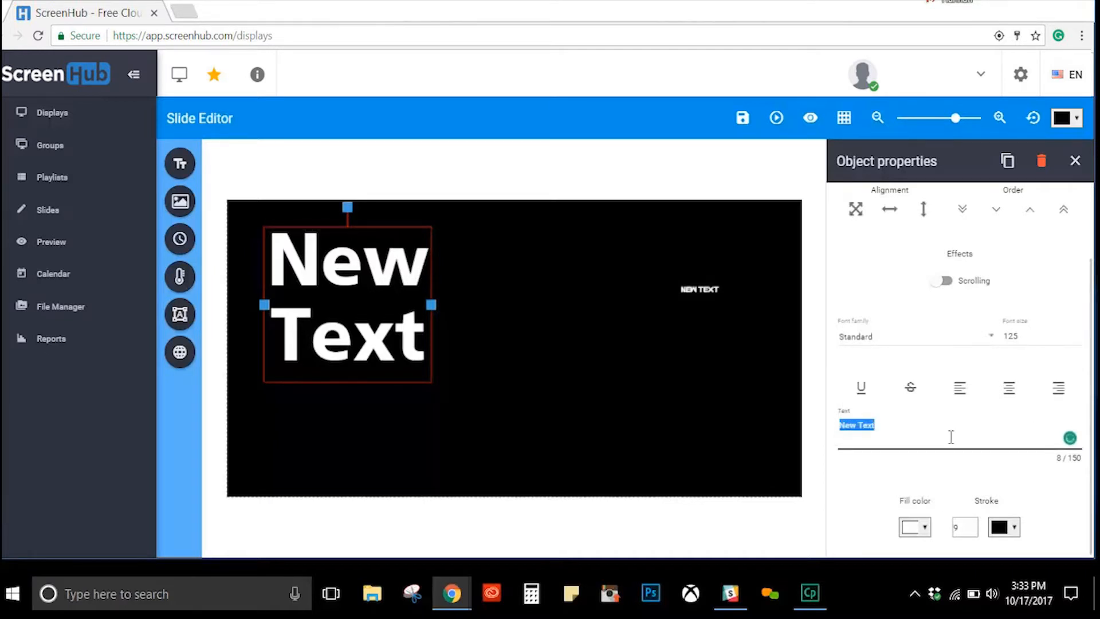
{"action": "type", "text": "text"}
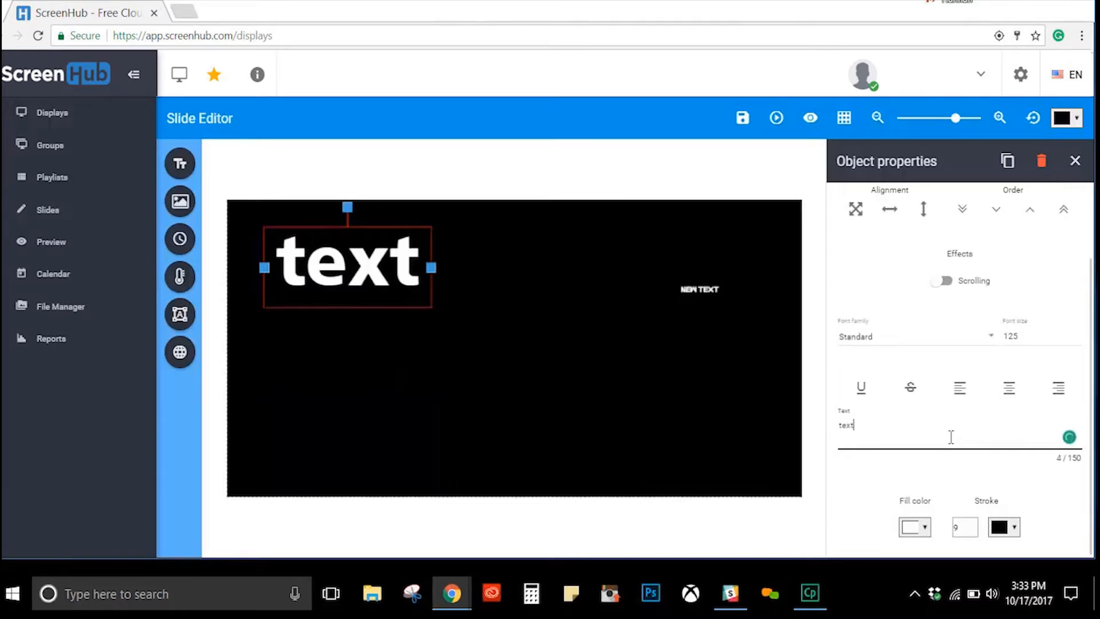
{"action": "type", "text": " here"}
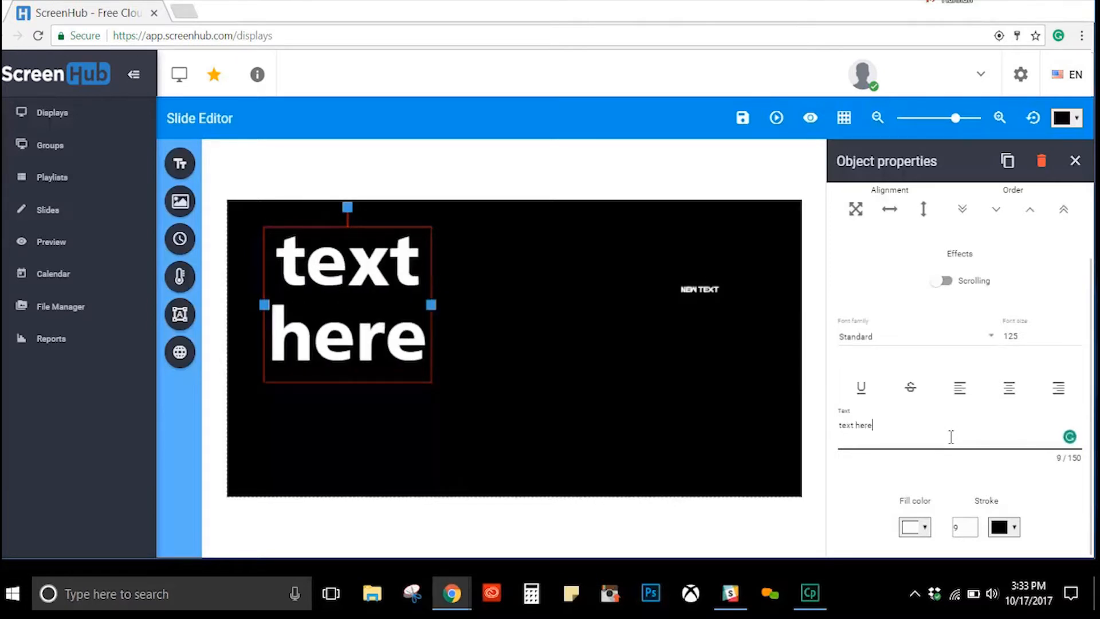
Try the full, horizontal and vertical centering alignments on the "text here" object, moving it off-center after each one.
{"action": "scroll", "coordinate": [951, 437], "scroll_direction": "up", "scroll_amount": 2}
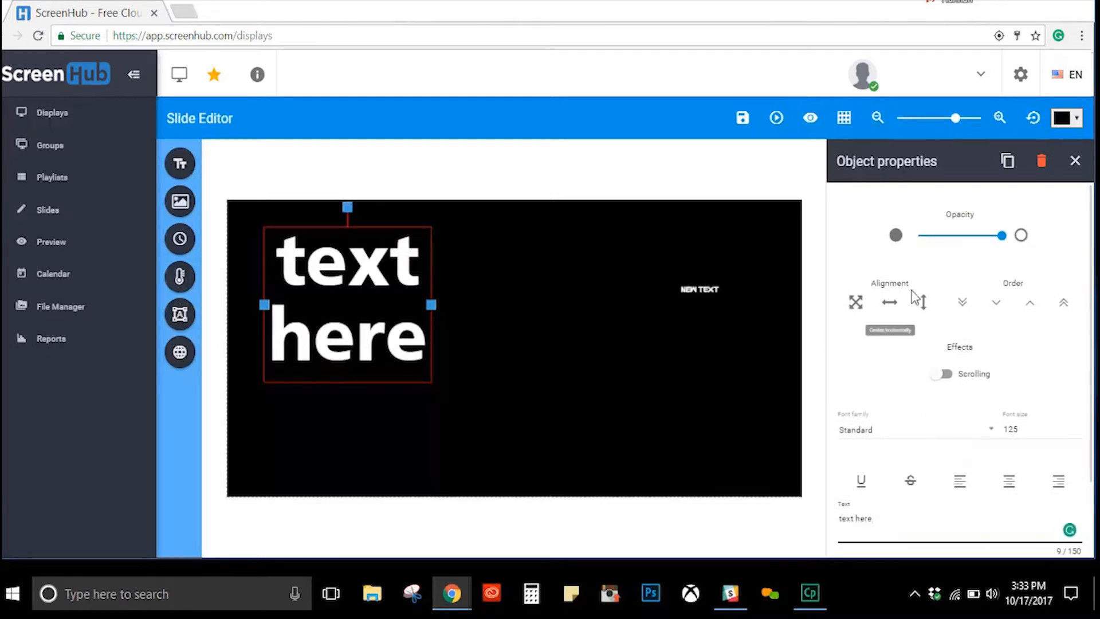
{"action": "left_click", "coordinate": [859, 303]}
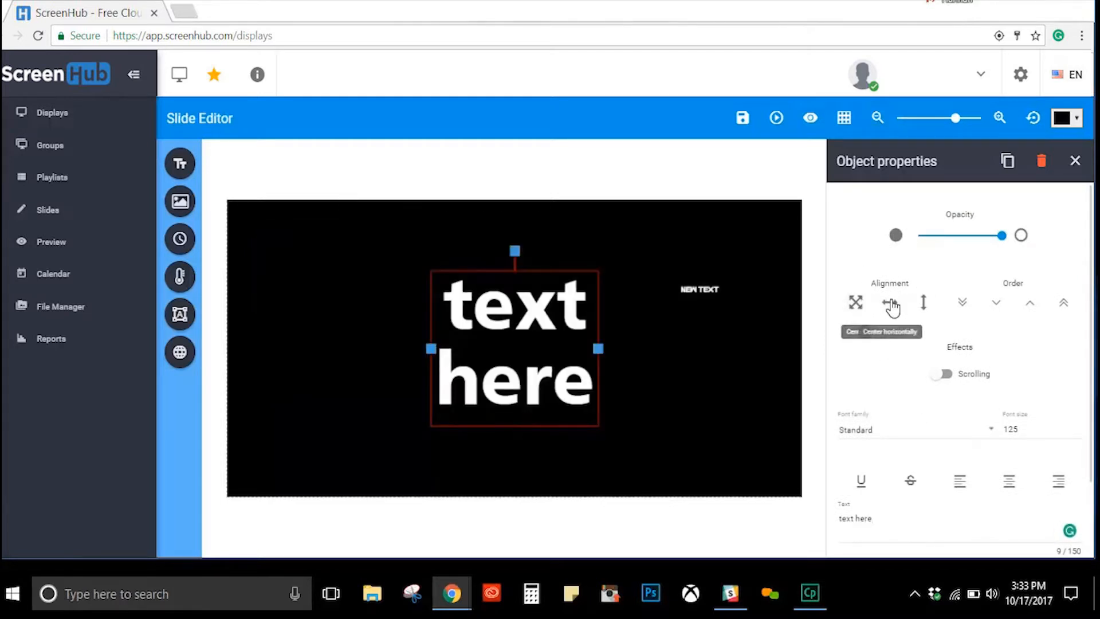
{"action": "left_click_drag", "start_coordinate": [516, 310], "coordinate": [387, 290]}
{"action": "left_click", "coordinate": [889, 303]}
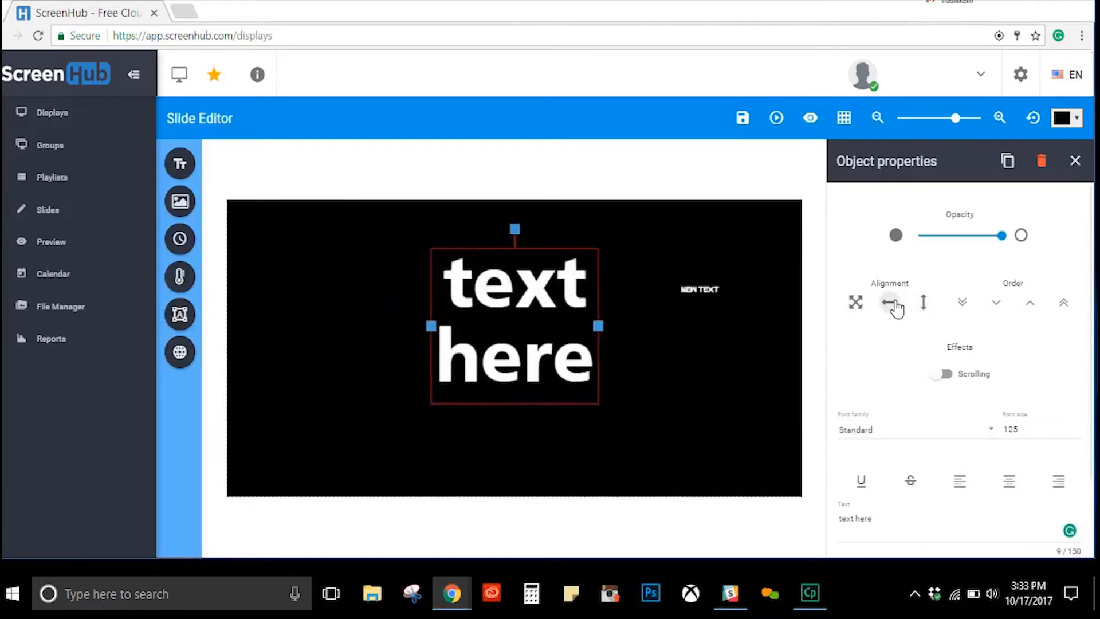
{"action": "left_click_drag", "start_coordinate": [495, 309], "coordinate": [626, 377]}
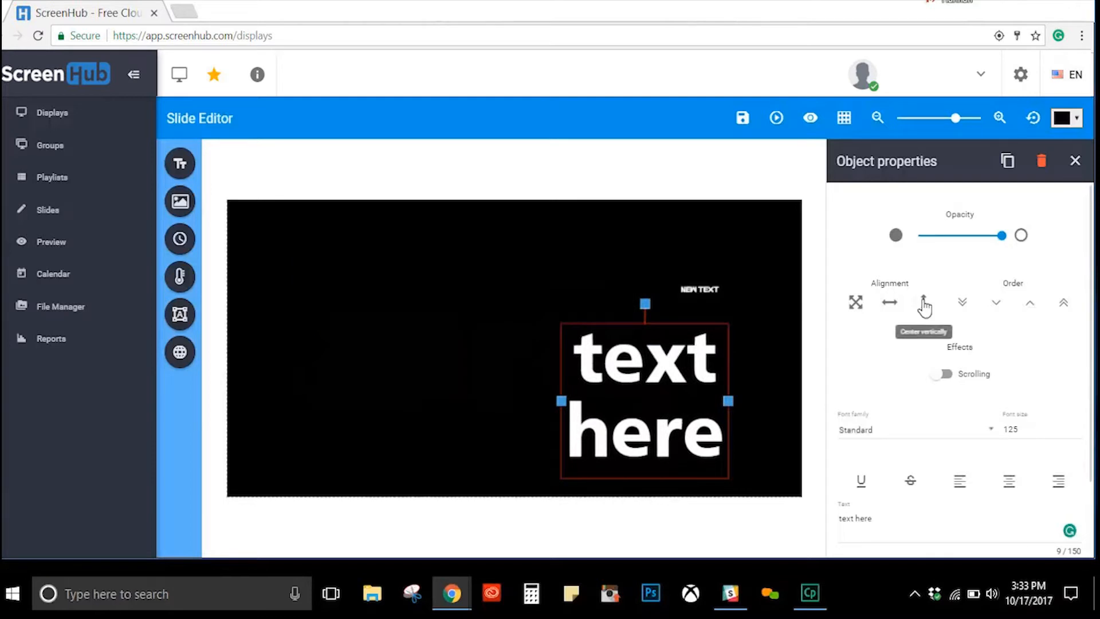
{"action": "left_click", "coordinate": [923, 303]}
{"action": "left_click_drag", "start_coordinate": [650, 344], "coordinate": [451, 320]}
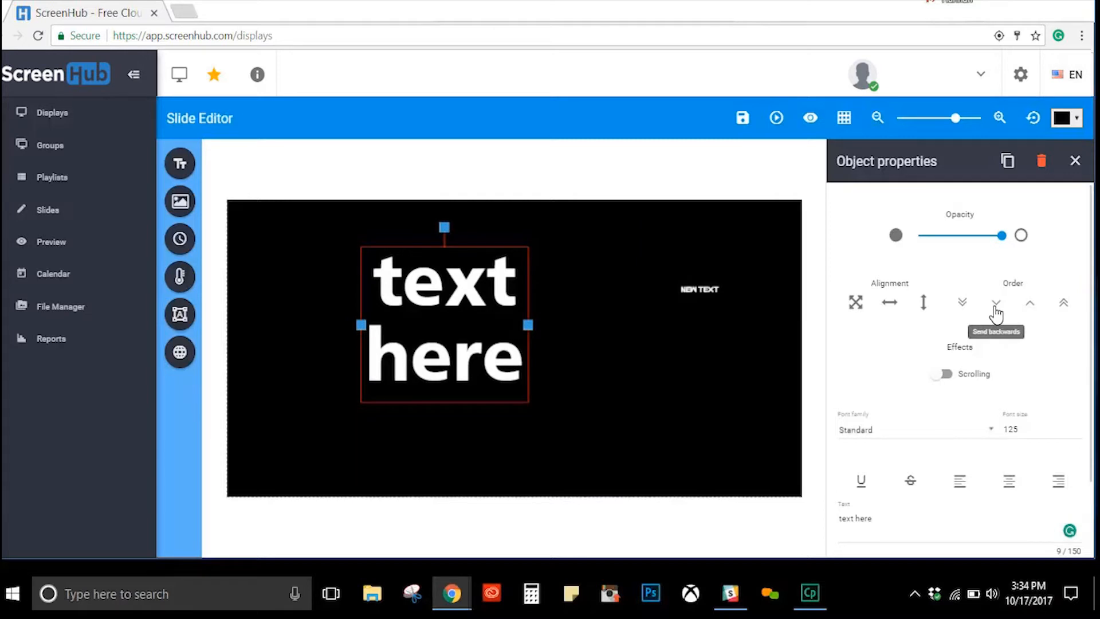
{"action": "left_click_drag", "start_coordinate": [1001, 234], "coordinate": [1022, 246]}
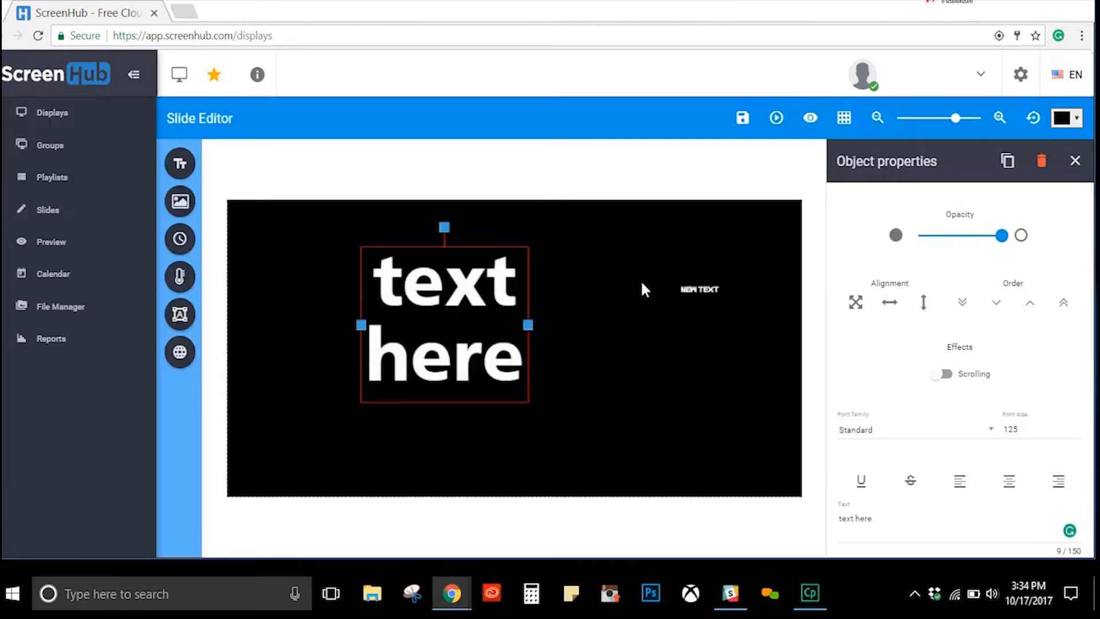
Select the small "New Text" object and move it down and closer to the "text here" object.
{"action": "left_click", "coordinate": [700, 288]}
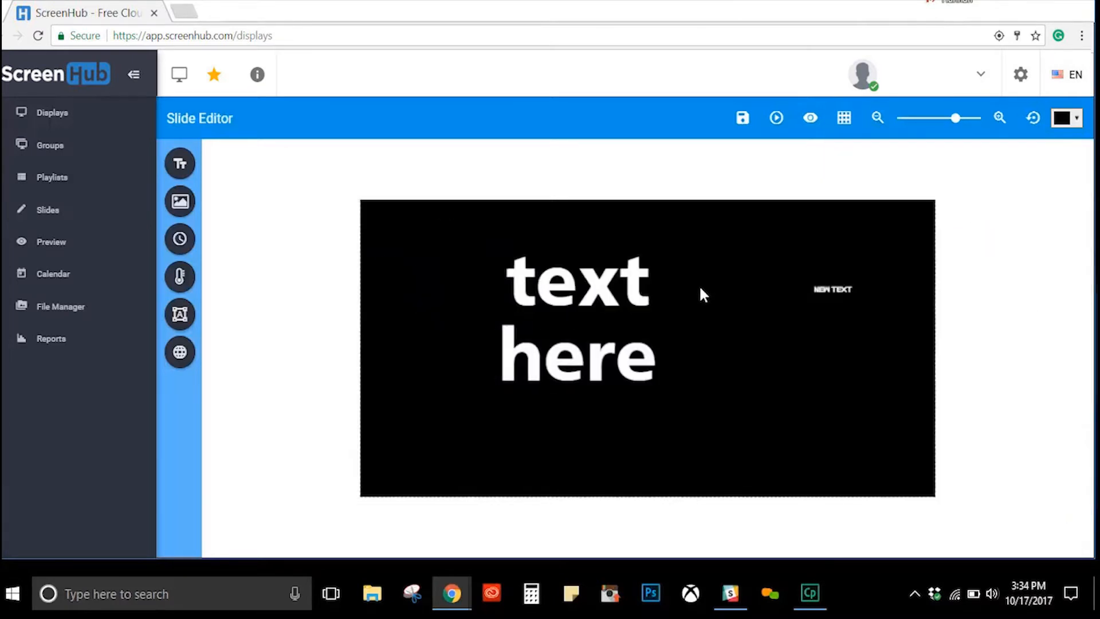
{"action": "left_click", "coordinate": [825, 292]}
{"action": "left_click_drag", "start_coordinate": [694, 289], "coordinate": [646, 330]}
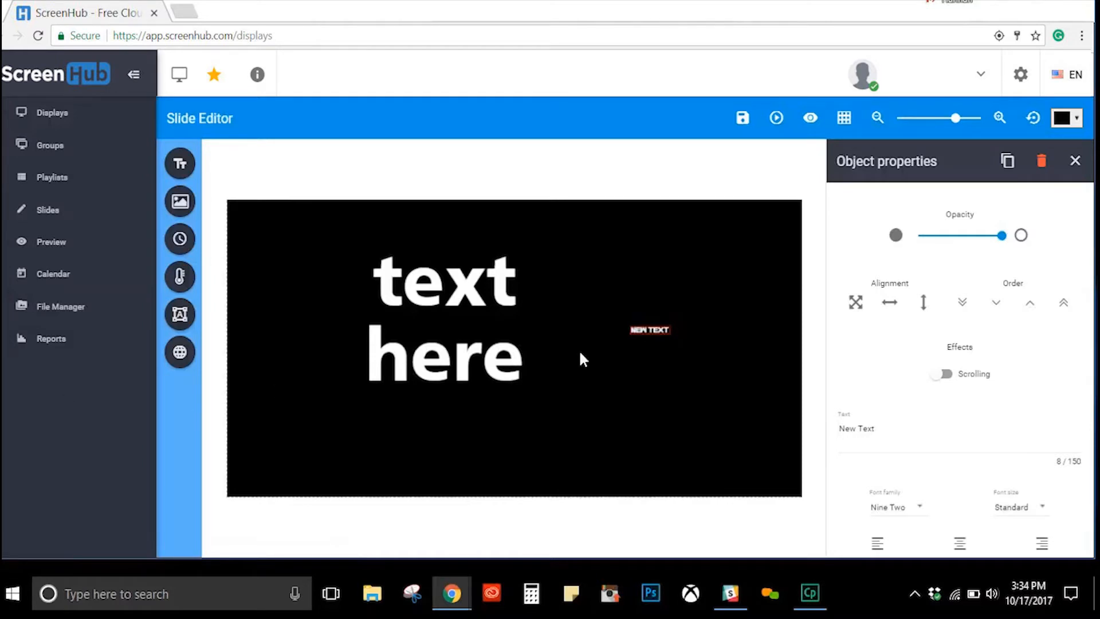
Try the font families Eight Three, Eight Two and Eight One on the small "New Text" object.
{"action": "scroll", "coordinate": [942, 429], "scroll_direction": "down", "scroll_amount": 1}
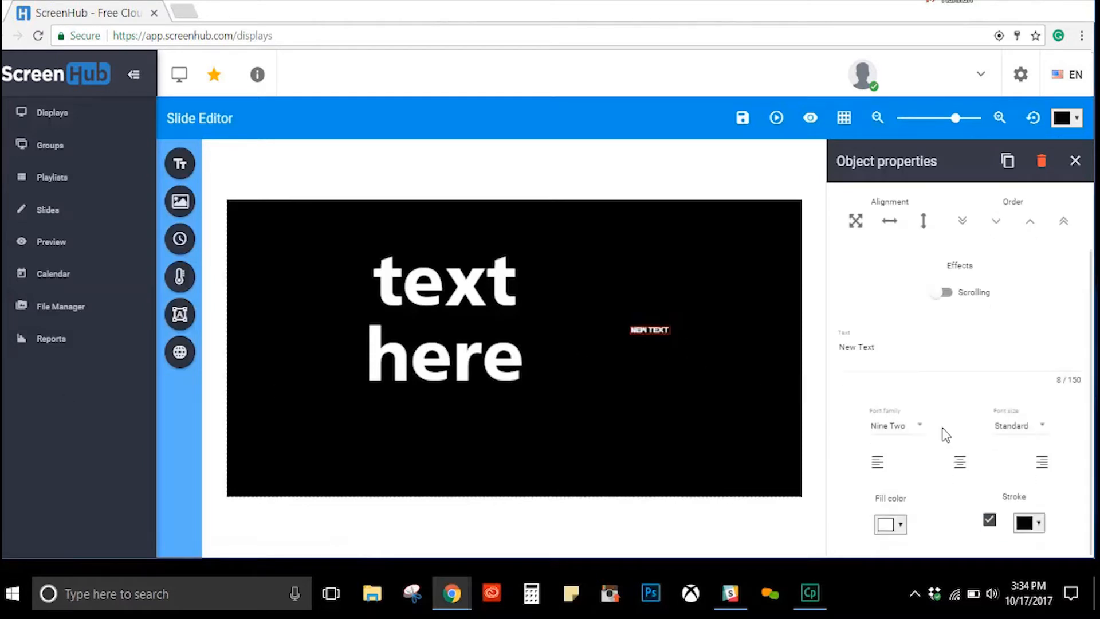
{"action": "left_click", "coordinate": [1026, 429]}
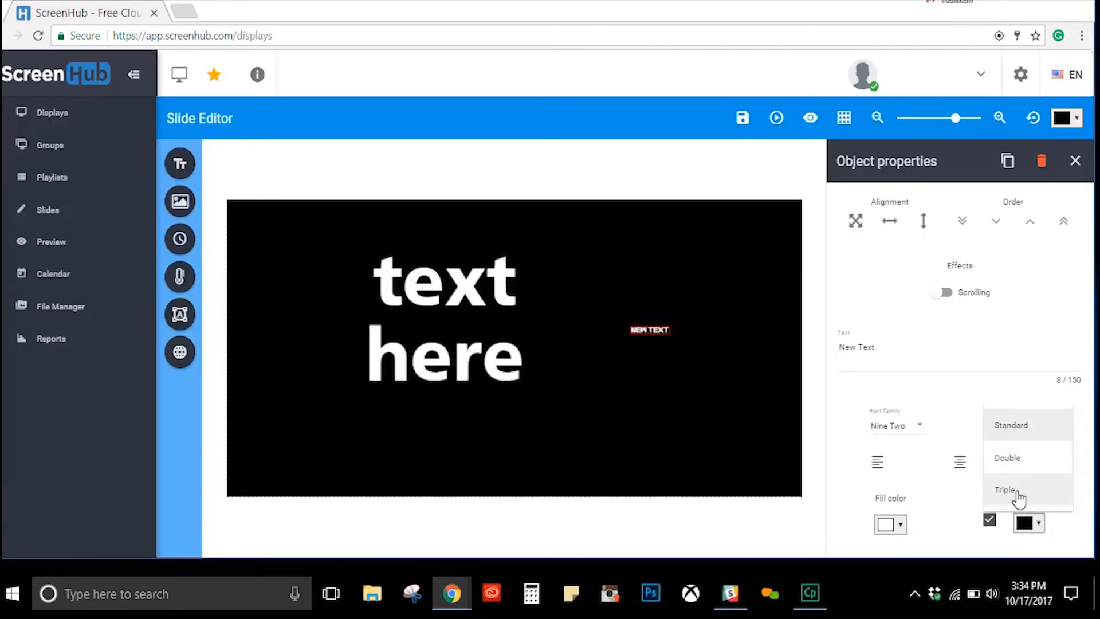
{"action": "left_click", "coordinate": [907, 433]}
{"action": "left_click", "coordinate": [911, 431]}
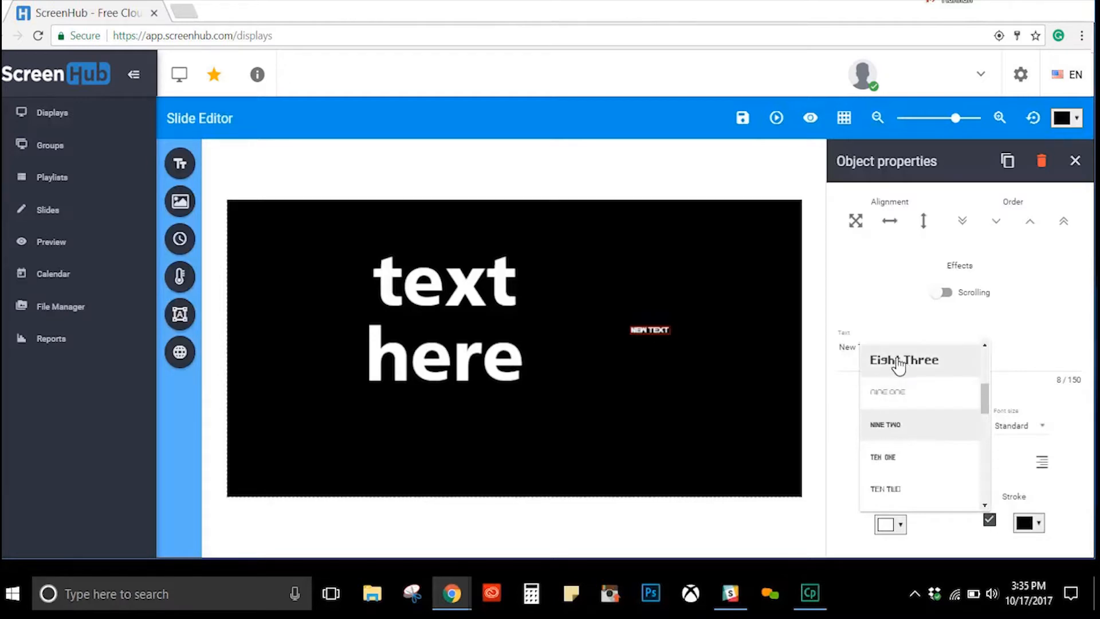
{"action": "left_click", "coordinate": [934, 371]}
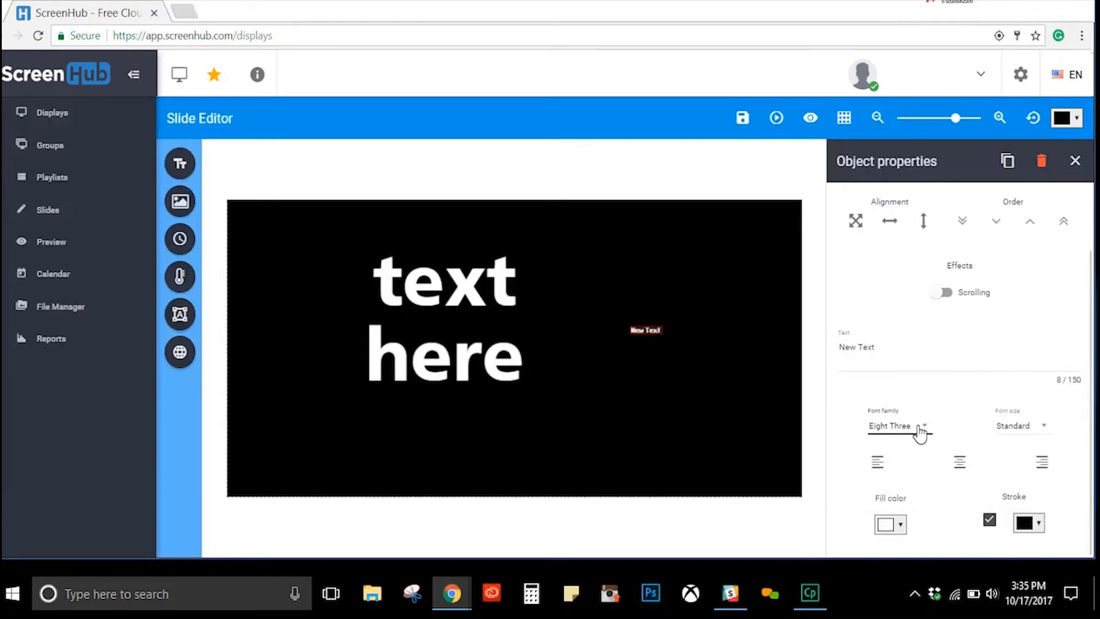
{"action": "left_click", "coordinate": [920, 429]}
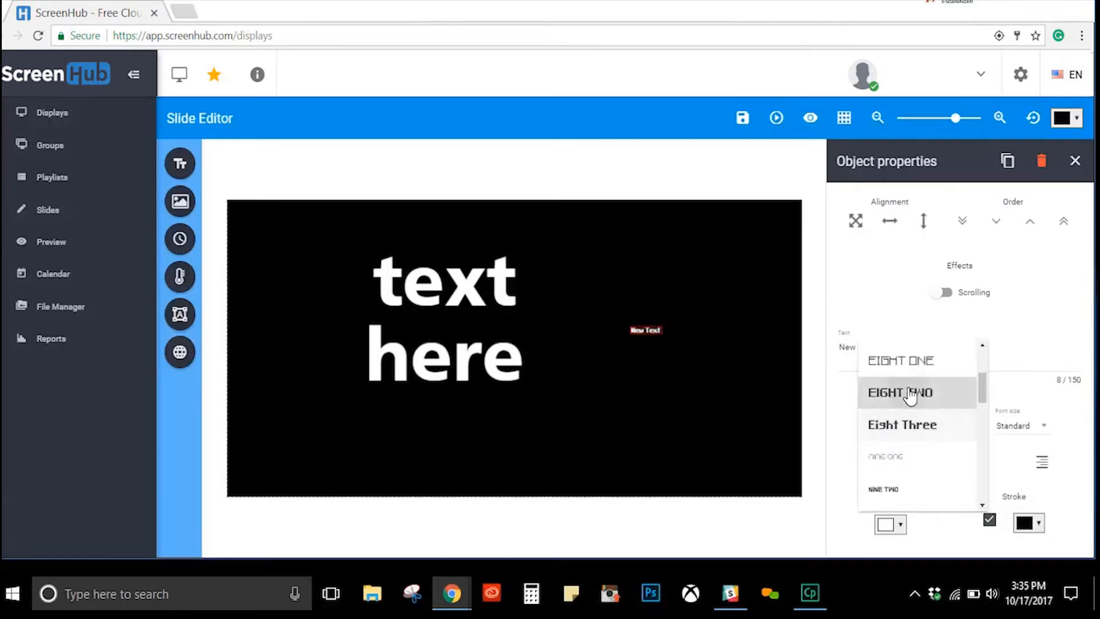
{"action": "left_click", "coordinate": [913, 393]}
{"action": "left_click", "coordinate": [917, 427]}
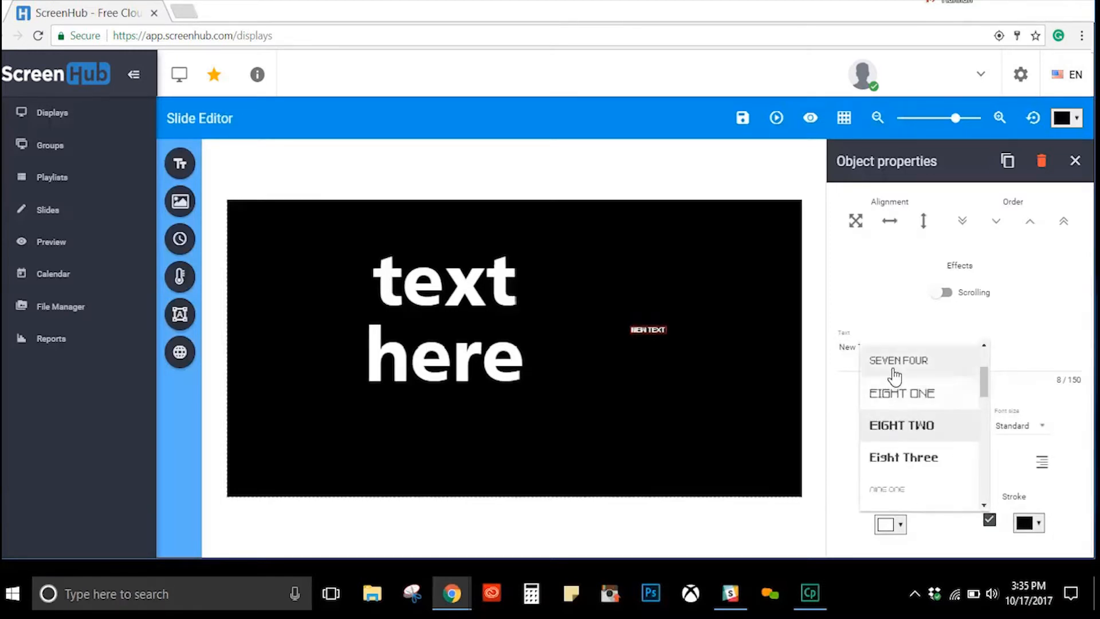
{"action": "left_click", "coordinate": [895, 393]}
Set the small text's font size to Triple and switch its font family to Eight Two and finally Eight Three.
{"action": "left_click", "coordinate": [1031, 426]}
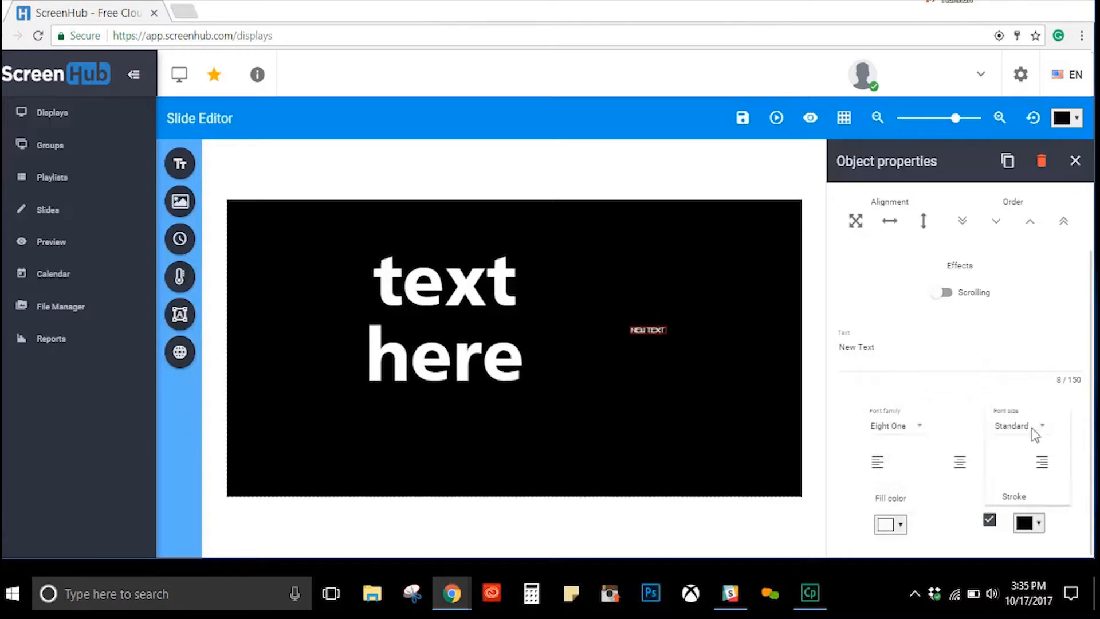
{"action": "left_click", "coordinate": [1013, 492]}
{"action": "left_click", "coordinate": [911, 426]}
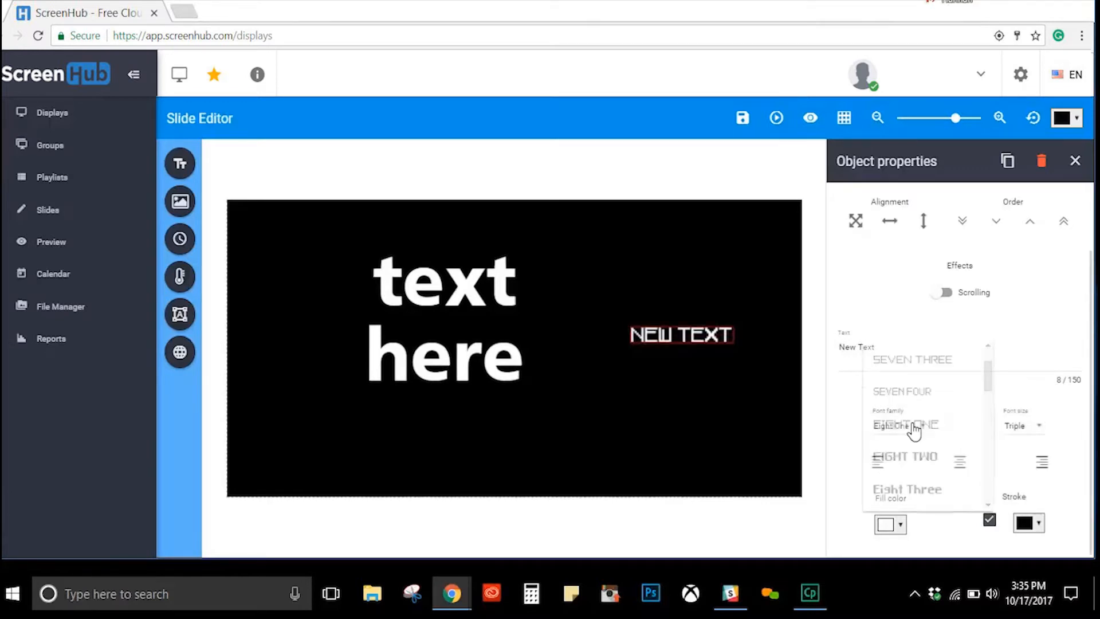
{"action": "left_click", "coordinate": [916, 458]}
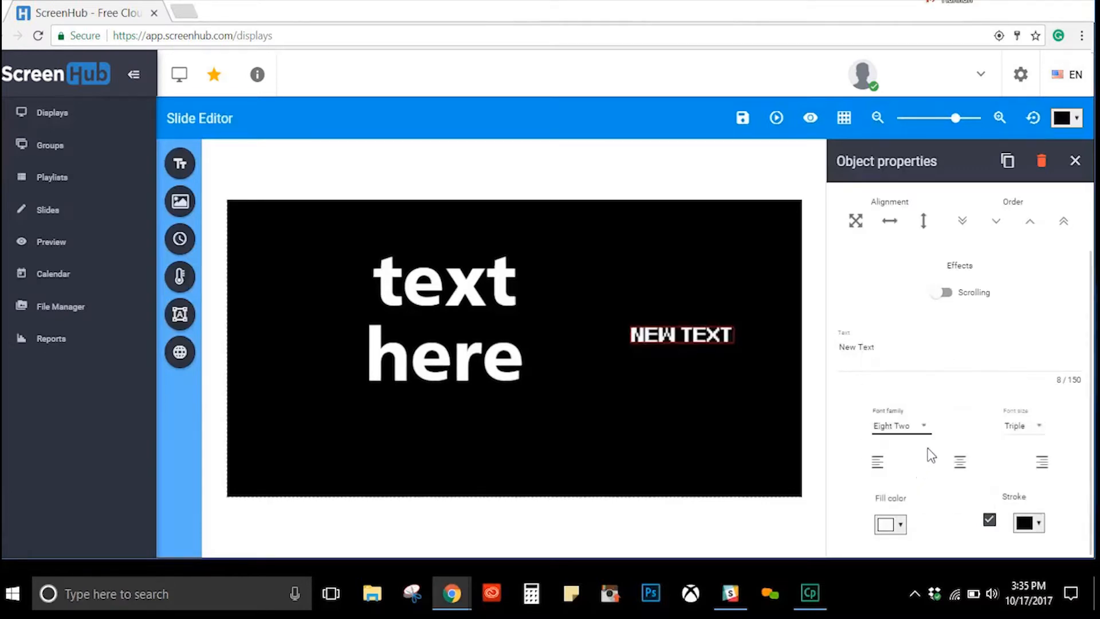
{"action": "left_click", "coordinate": [927, 434]}
{"action": "left_click", "coordinate": [922, 458]}
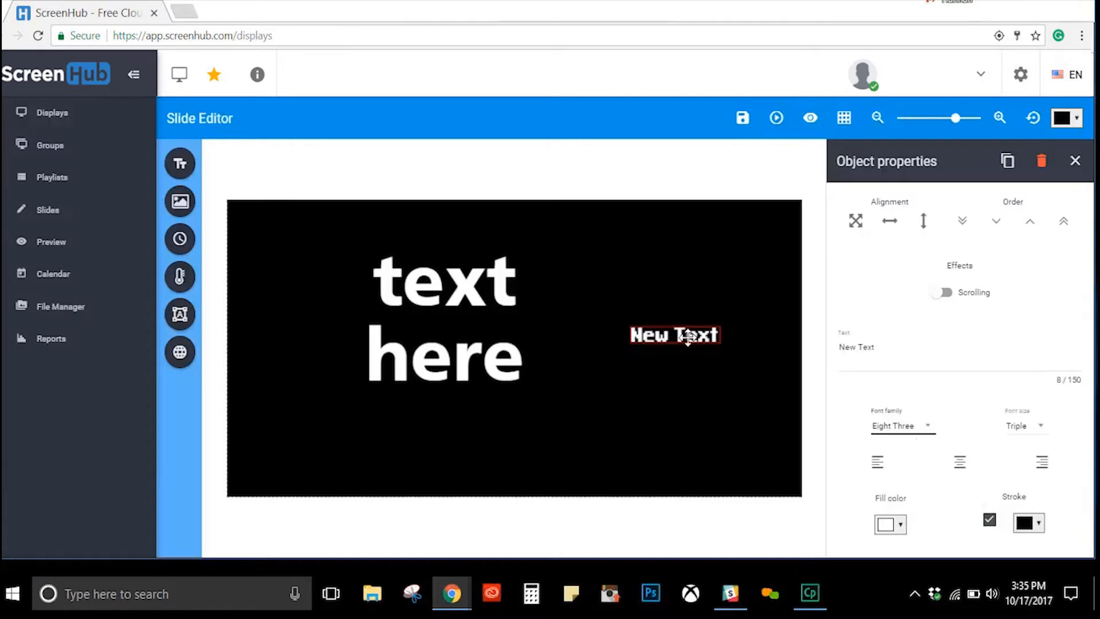
Delete both text objects from the slide.
{"action": "key", "text": "Delete"}
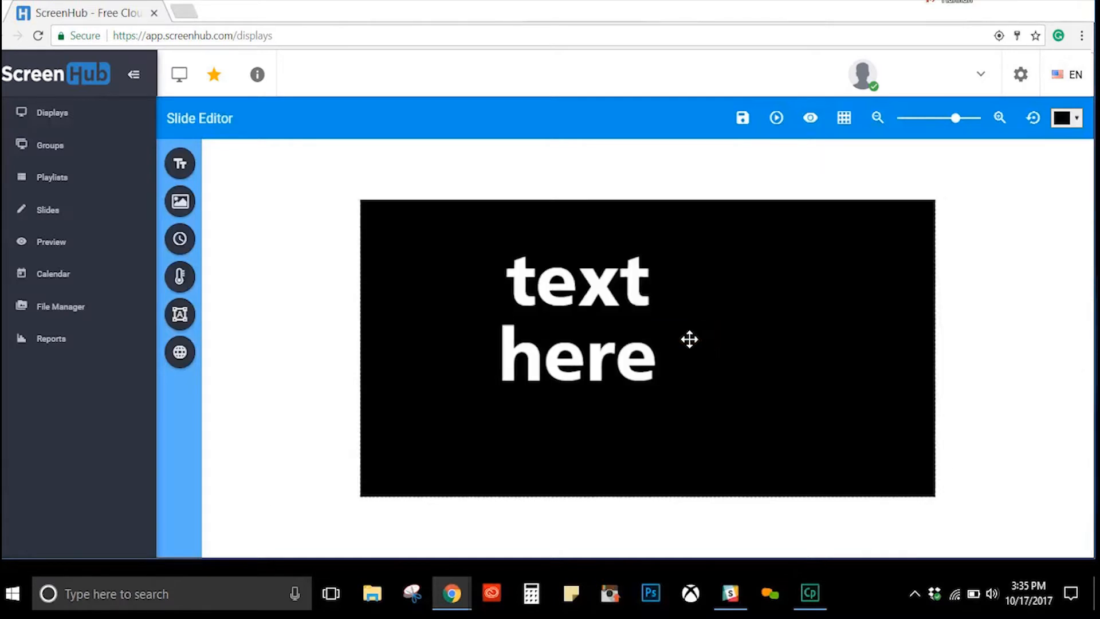
{"action": "left_click", "coordinate": [606, 294]}
{"action": "key", "text": "Delete"}
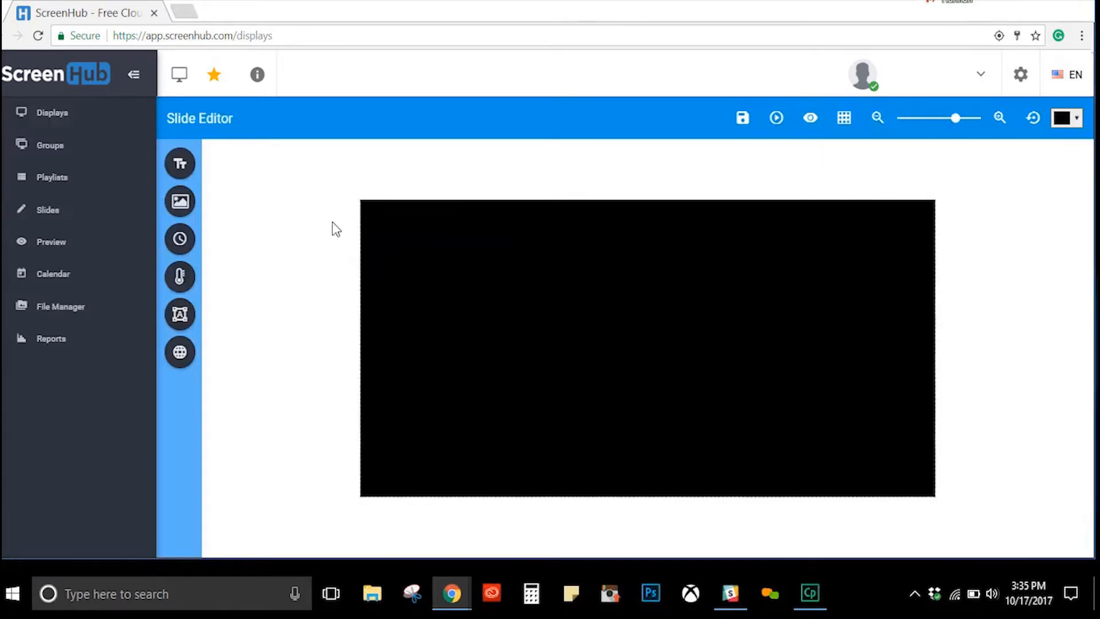
Upload the image candy-corn-1726481_1920 from the Pixabay folder to the user media and insert it on the slide.
{"action": "left_click", "coordinate": [181, 211]}
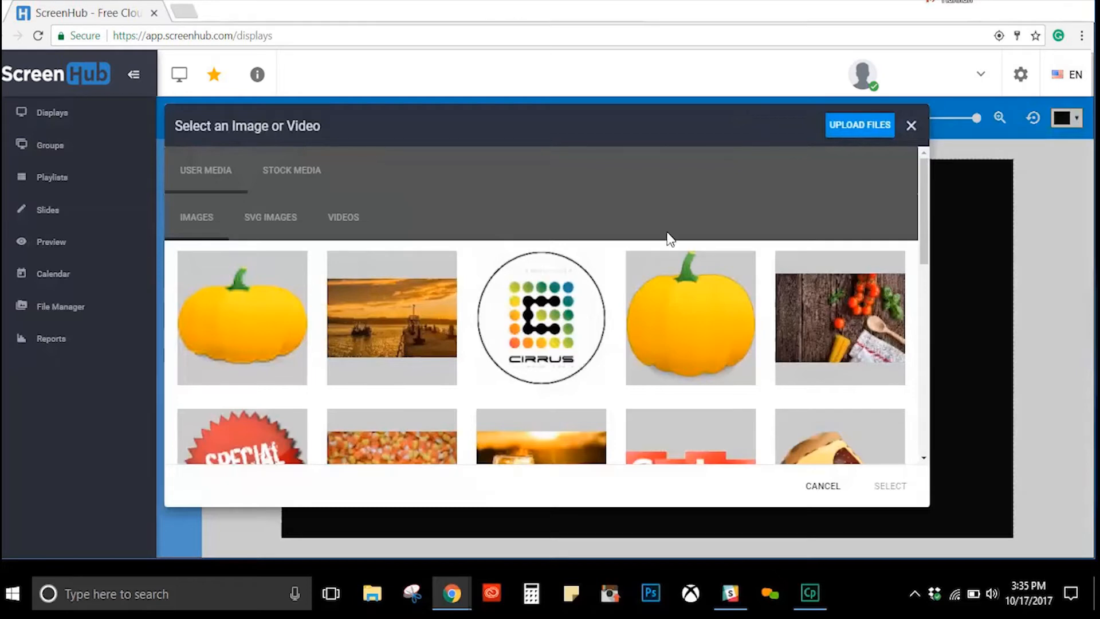
{"action": "left_click", "coordinate": [866, 125]}
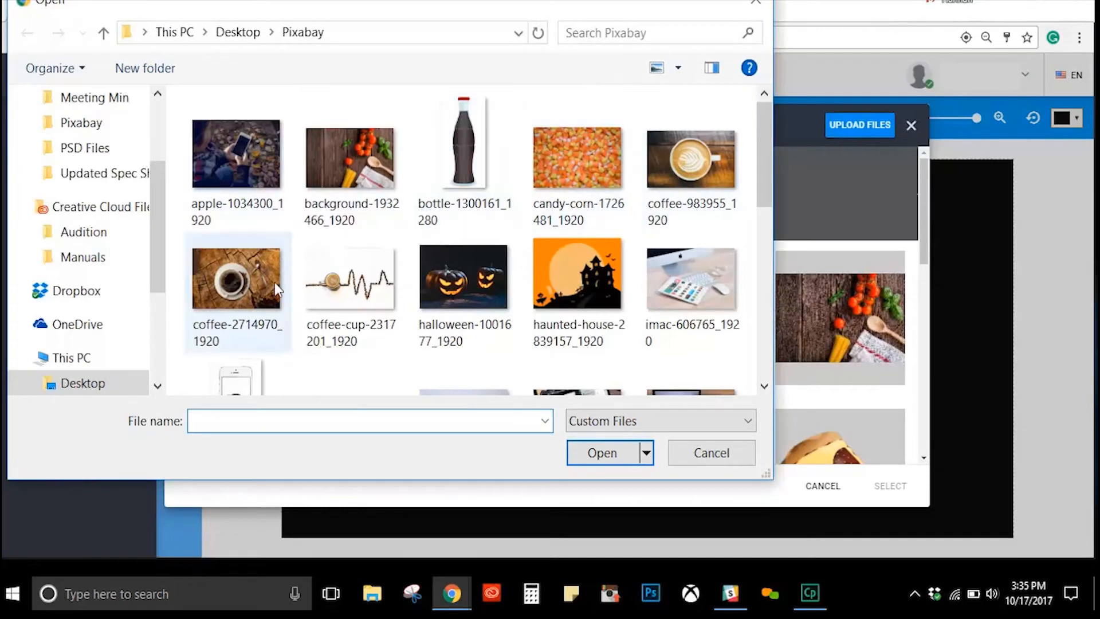
{"action": "left_click", "coordinate": [590, 195]}
{"action": "left_click", "coordinate": [607, 455]}
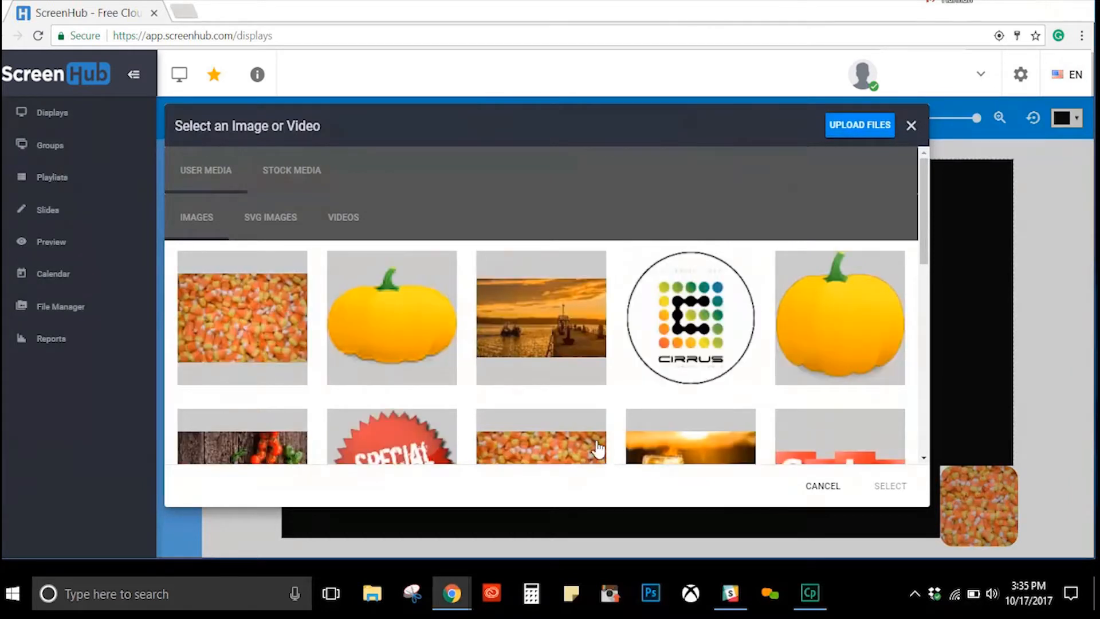
{"action": "double_click", "coordinate": [247, 326]}
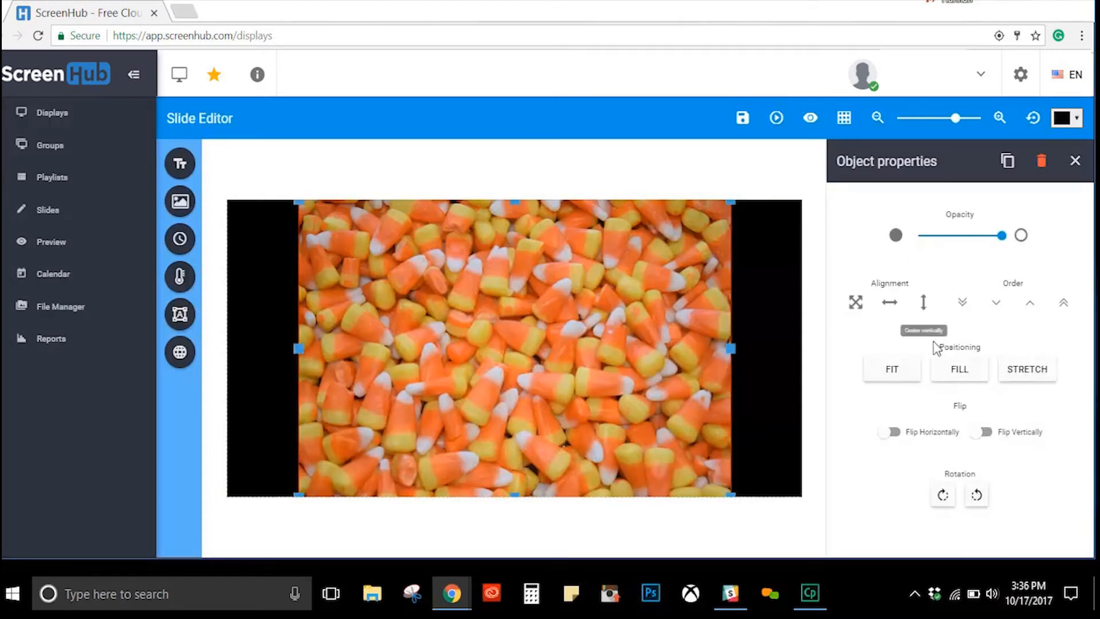
Try the Fill and Fit positioning on the candy corn image and finish with Stretch.
{"action": "mouse_move", "coordinate": [1001, 236]}
{"action": "left_mouse_down"}
{"action": "mouse_move", "coordinate": [932, 238]}
{"action": "mouse_move", "coordinate": [1013, 238]}
{"action": "left_mouse_up"}
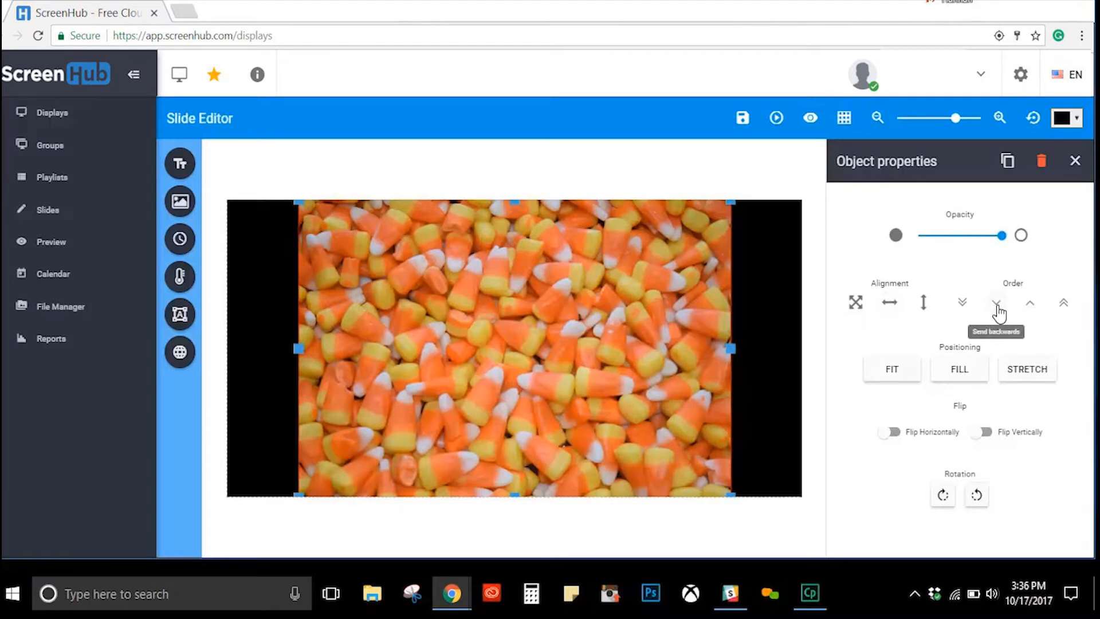
{"action": "left_click", "coordinate": [957, 380]}
{"action": "left_click", "coordinate": [906, 372]}
{"action": "left_click", "coordinate": [1029, 371]}
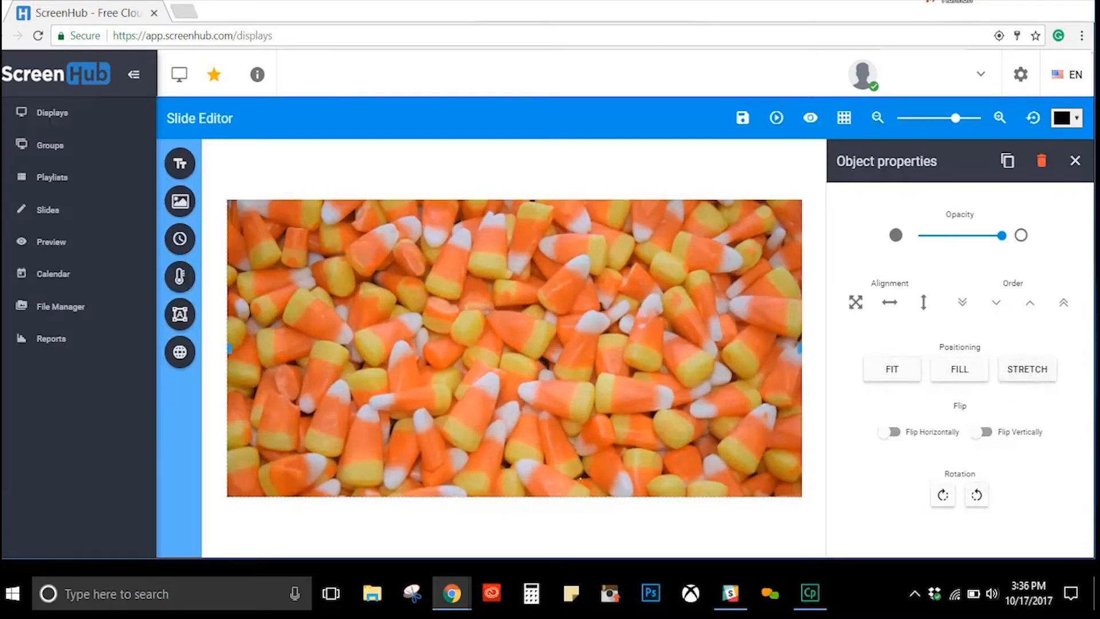
Try the horizontal and vertical flips on the candy corn image and leave it flipped only vertically.
{"action": "left_click", "coordinate": [945, 436]}
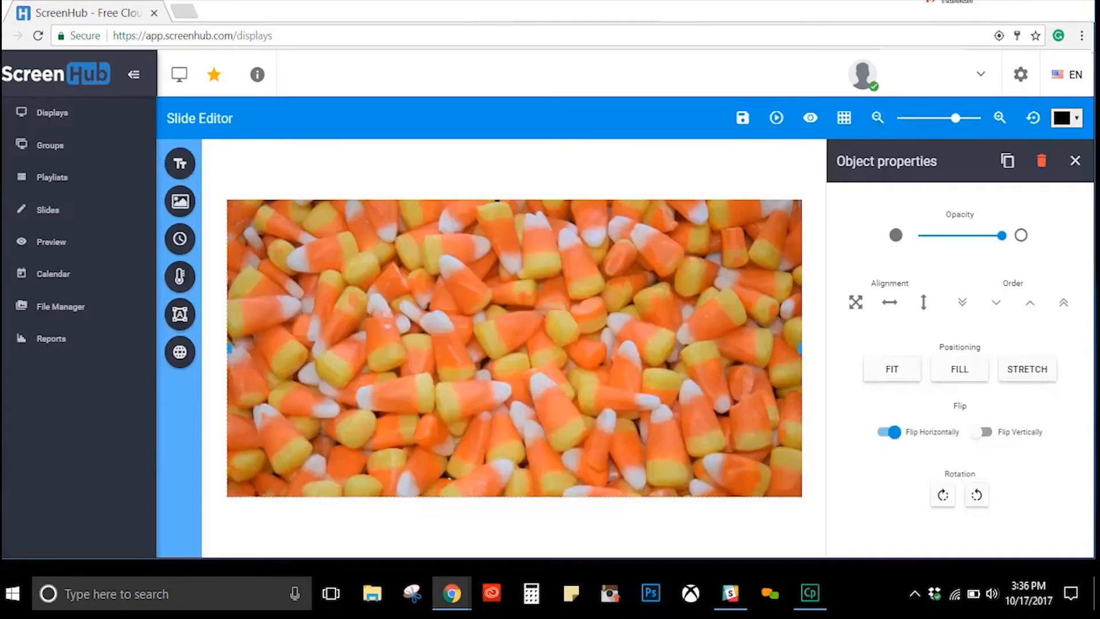
{"action": "left_click", "coordinate": [981, 433]}
{"action": "left_click", "coordinate": [929, 432]}
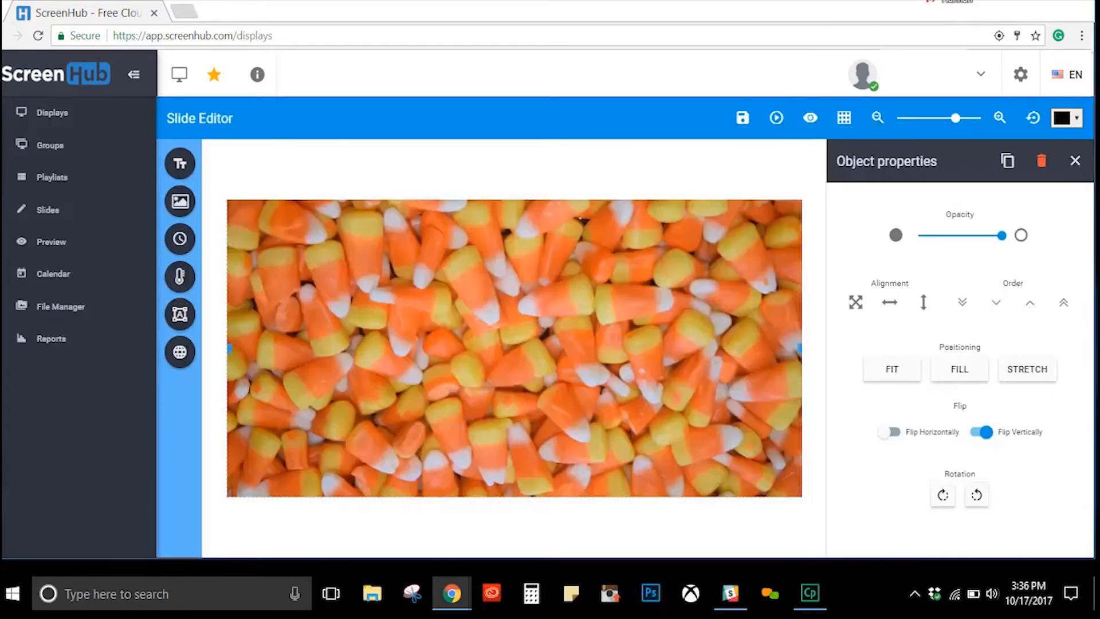
Rotate the candy corn image 90° counter-clockwise four times for a full turn.
{"action": "left_click", "coordinate": [978, 502]}
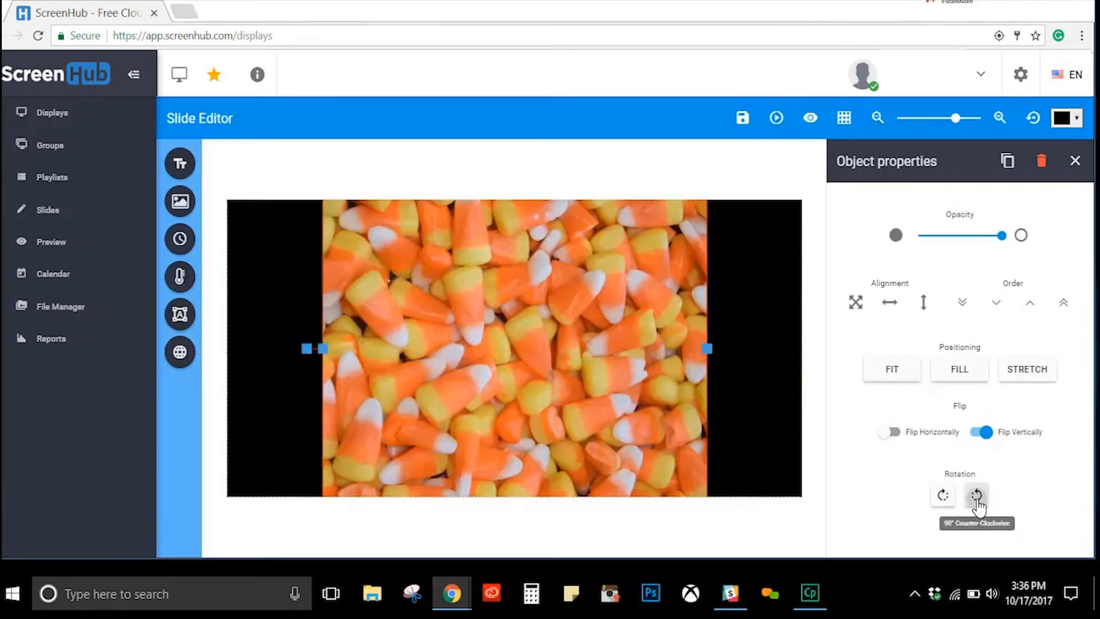
{"action": "left_click", "coordinate": [978, 503]}
{"action": "left_click", "coordinate": [978, 502]}
{"action": "left_click", "coordinate": [978, 502]}
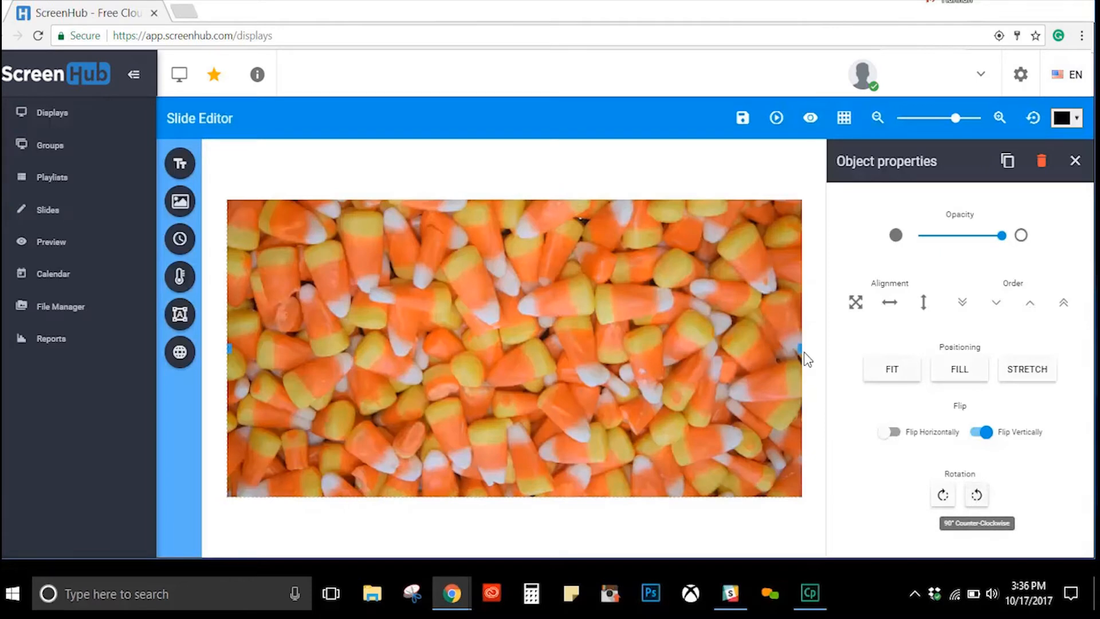
Resize and reposition the candy corn image within the slide, and finally delete it.
{"action": "left_click_drag", "start_coordinate": [800, 349], "coordinate": [527, 349]}
{"action": "left_click_drag", "start_coordinate": [343, 278], "coordinate": [487, 363]}
{"action": "left_click_drag", "start_coordinate": [522, 219], "coordinate": [592, 432]}
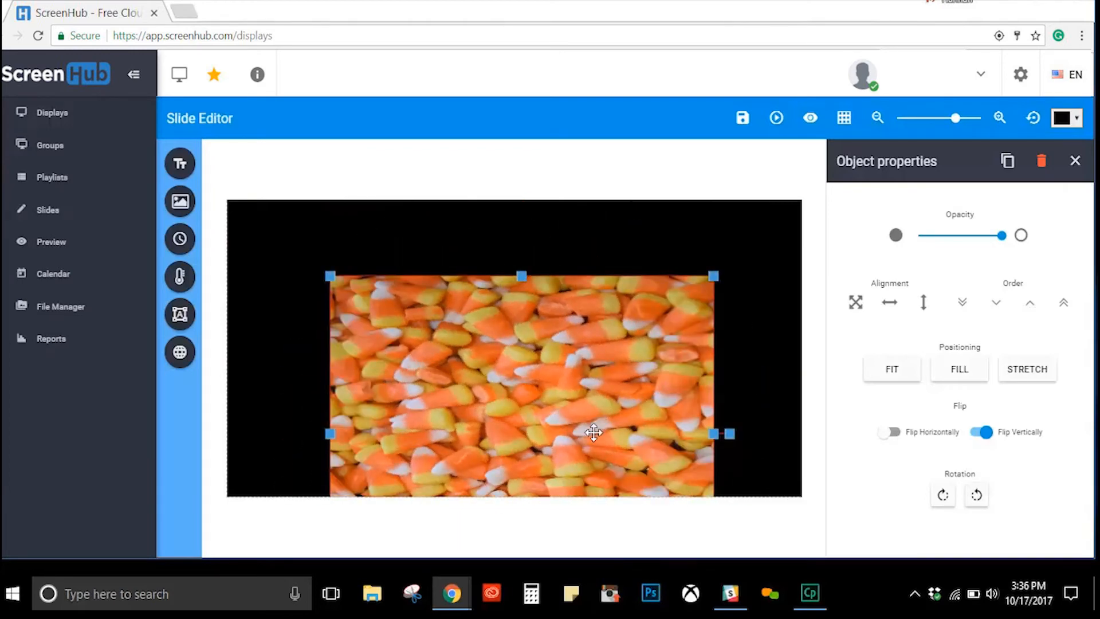
{"action": "key", "text": "Delete"}
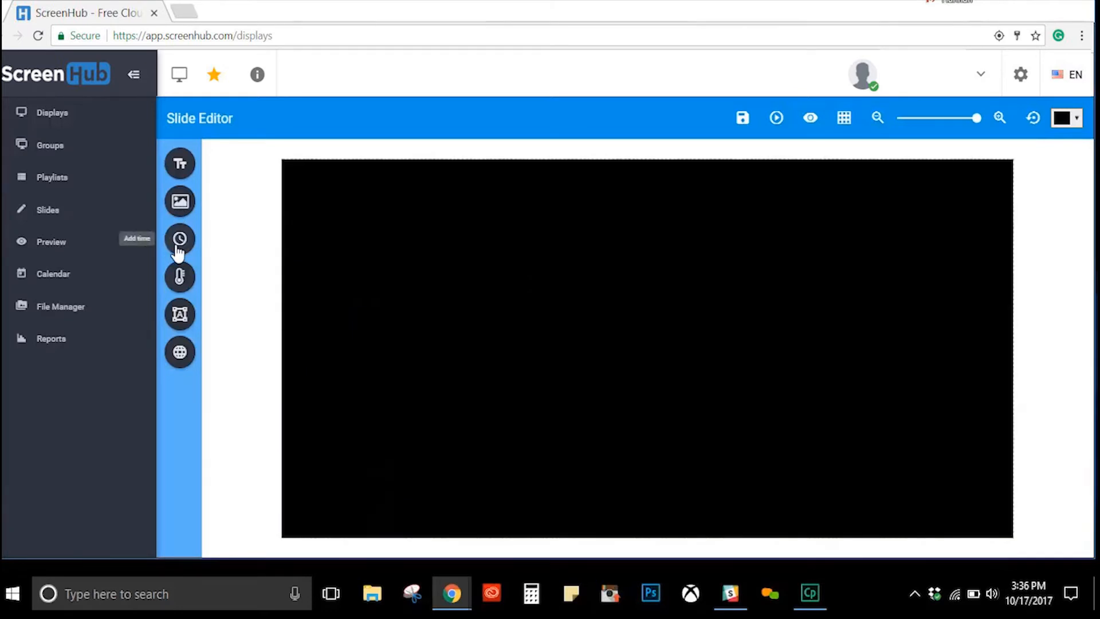
Add a time object to the slide and move it to the left of centre.
{"action": "left_click", "coordinate": [179, 247]}
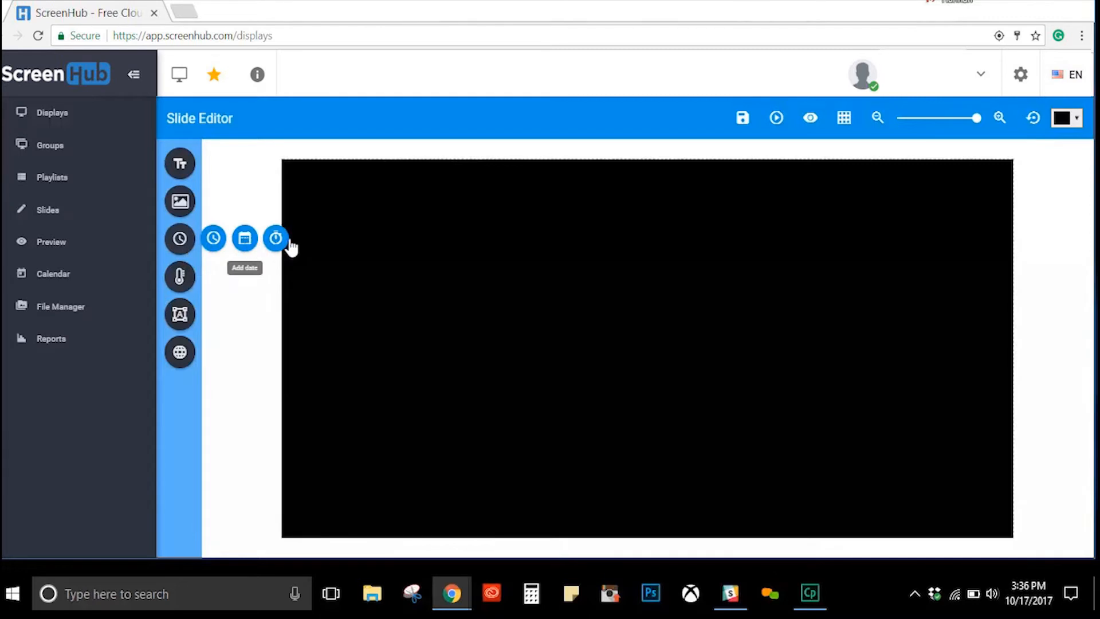
{"action": "left_click", "coordinate": [222, 246]}
{"action": "left_click_drag", "start_coordinate": [554, 297], "coordinate": [440, 297]}
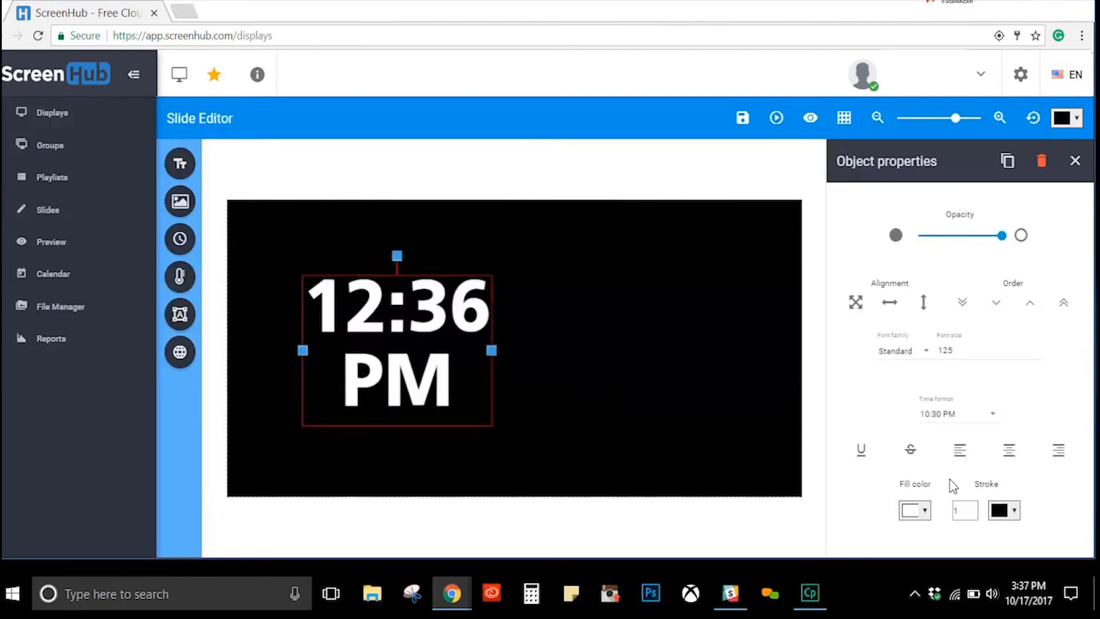
Switch the clock's time format to 10:30, 10:30:00 PM and back to 10:30, and delete the clock.
{"action": "left_click", "coordinate": [995, 418]}
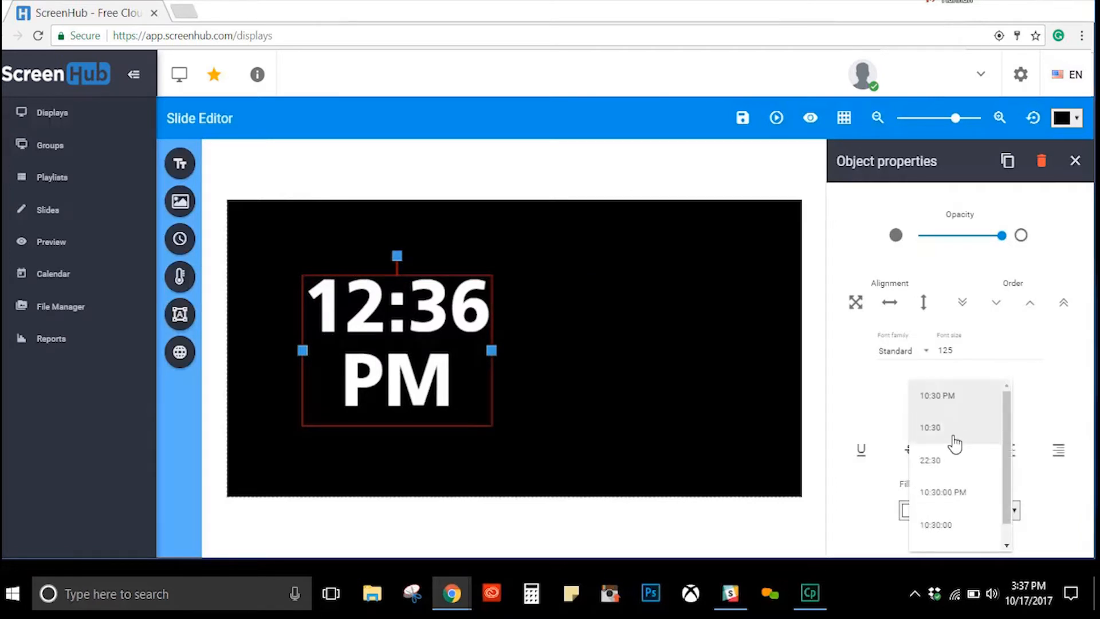
{"action": "left_click", "coordinate": [954, 444]}
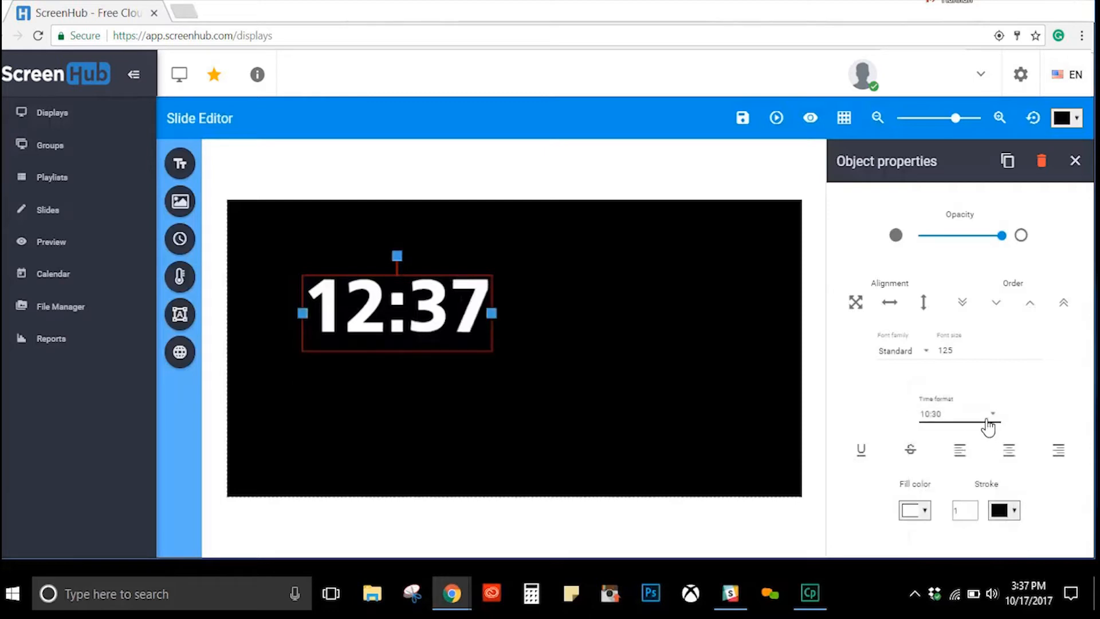
{"action": "left_click", "coordinate": [997, 417]}
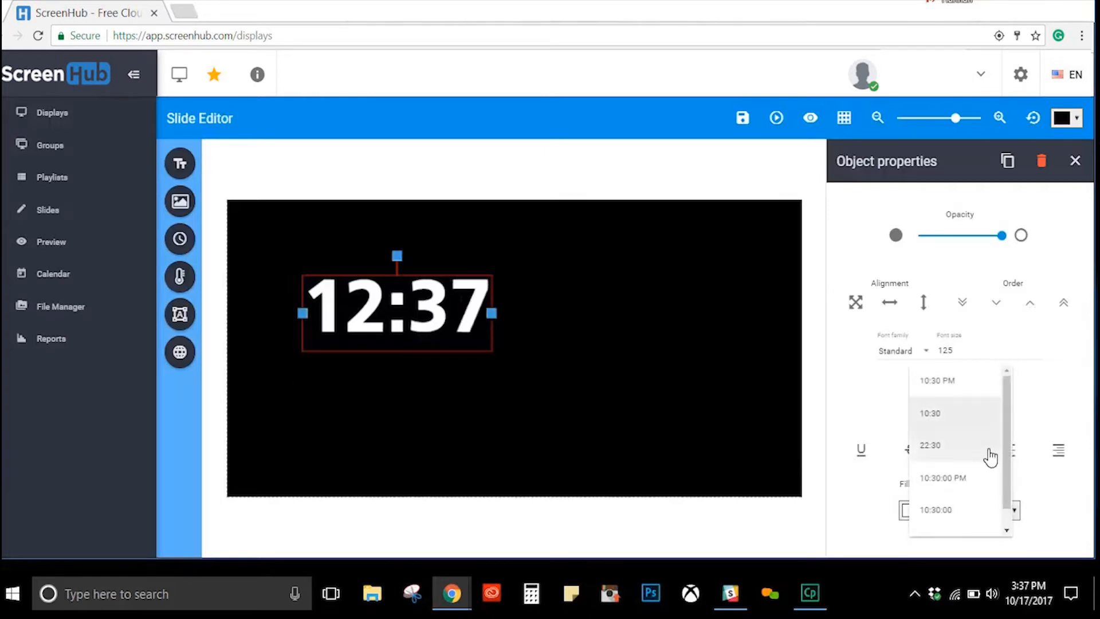
{"action": "left_click", "coordinate": [965, 487]}
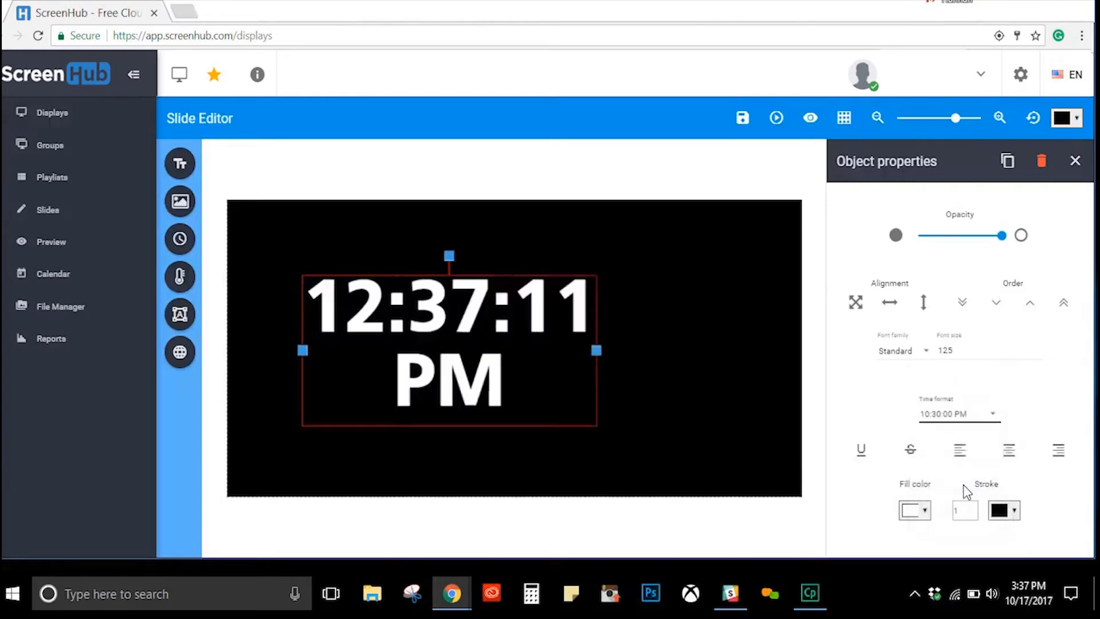
{"action": "left_click", "coordinate": [989, 418]}
{"action": "left_click", "coordinate": [966, 365]}
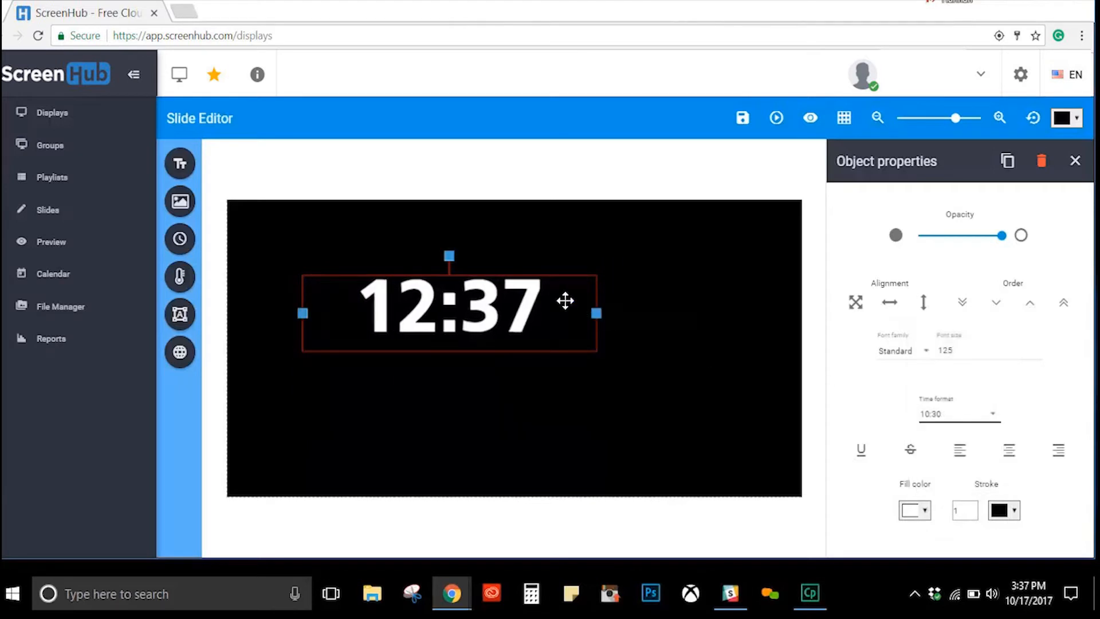
{"action": "key", "text": "Delete"}
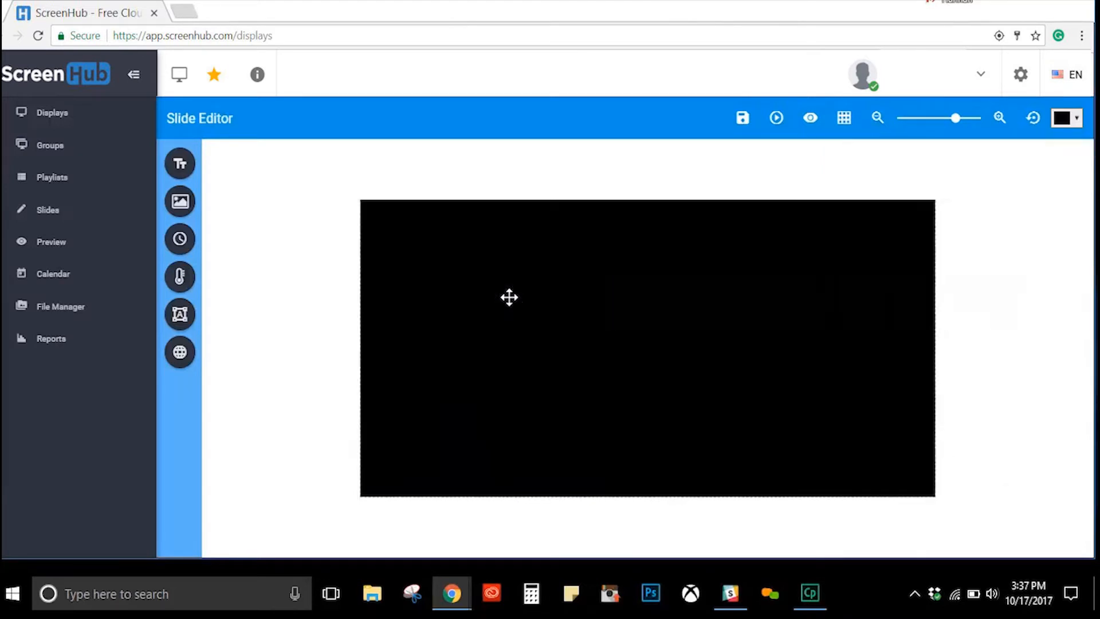
Add a date object to the slide and move it to the lower part of the slide.
{"action": "left_click", "coordinate": [184, 255]}
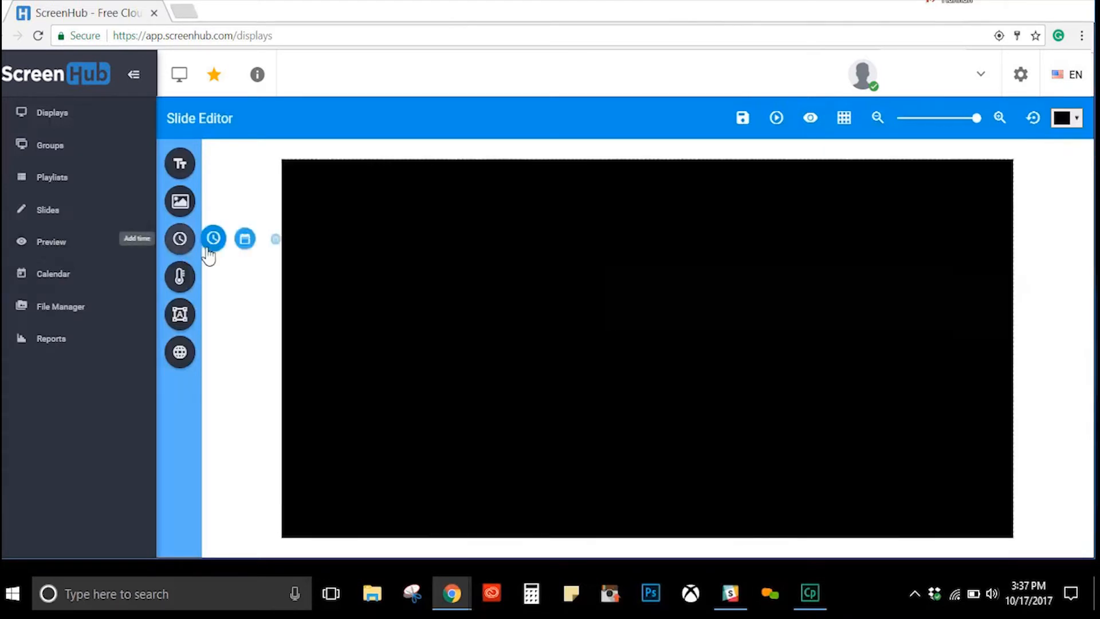
{"action": "left_click", "coordinate": [251, 252]}
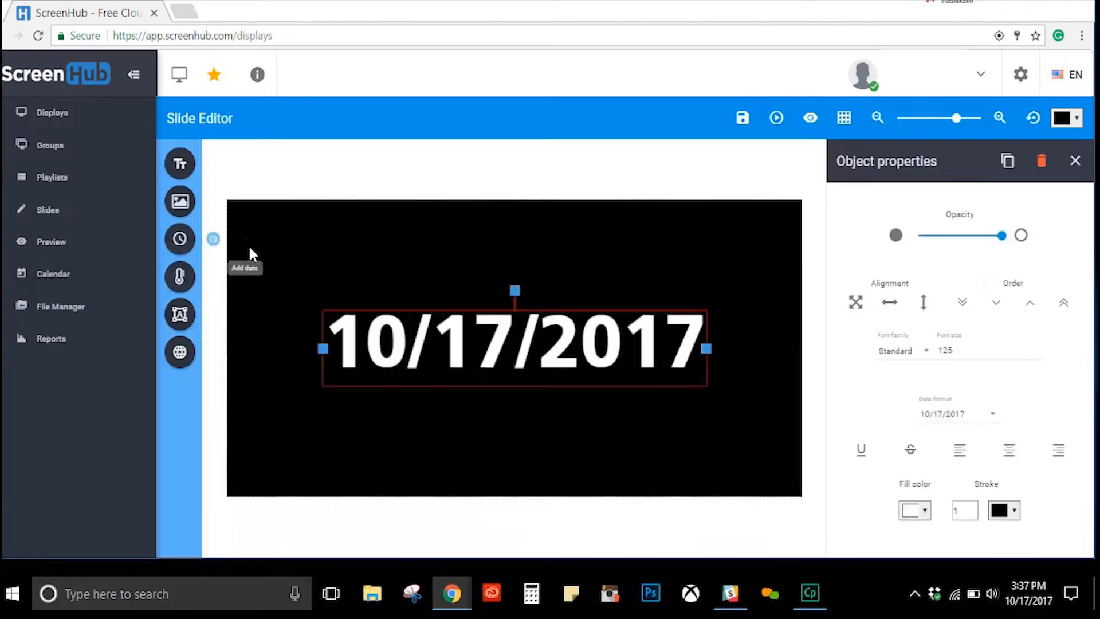
{"action": "left_click_drag", "start_coordinate": [545, 354], "coordinate": [530, 422]}
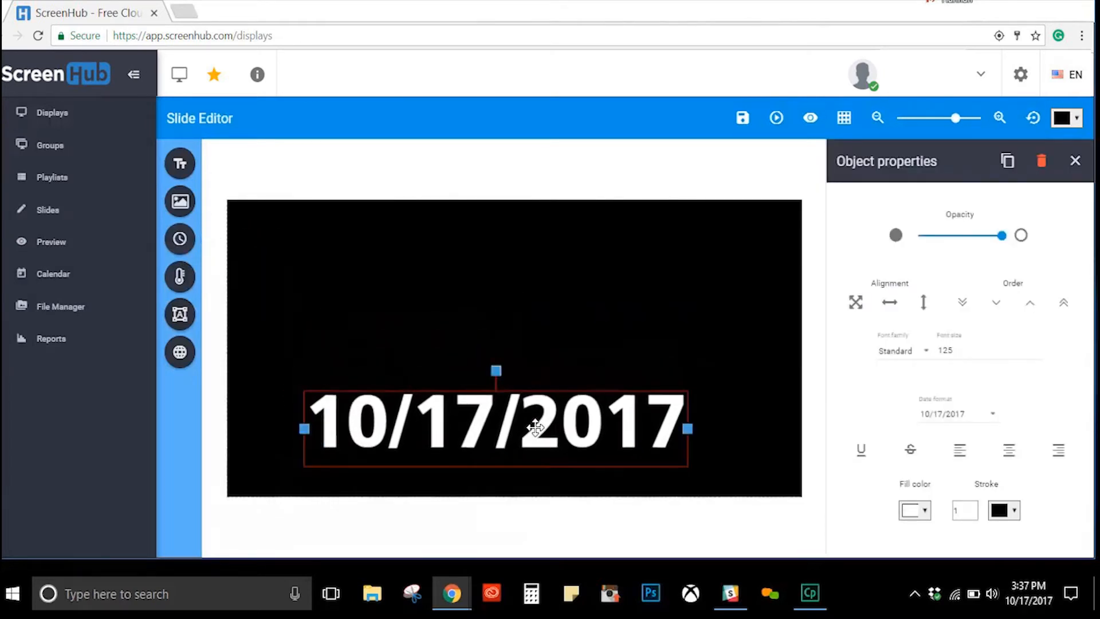
Try the Oct 17, 2017 and October 17, 2017 formats on the date object, and delete it.
{"action": "left_click", "coordinate": [986, 415]}
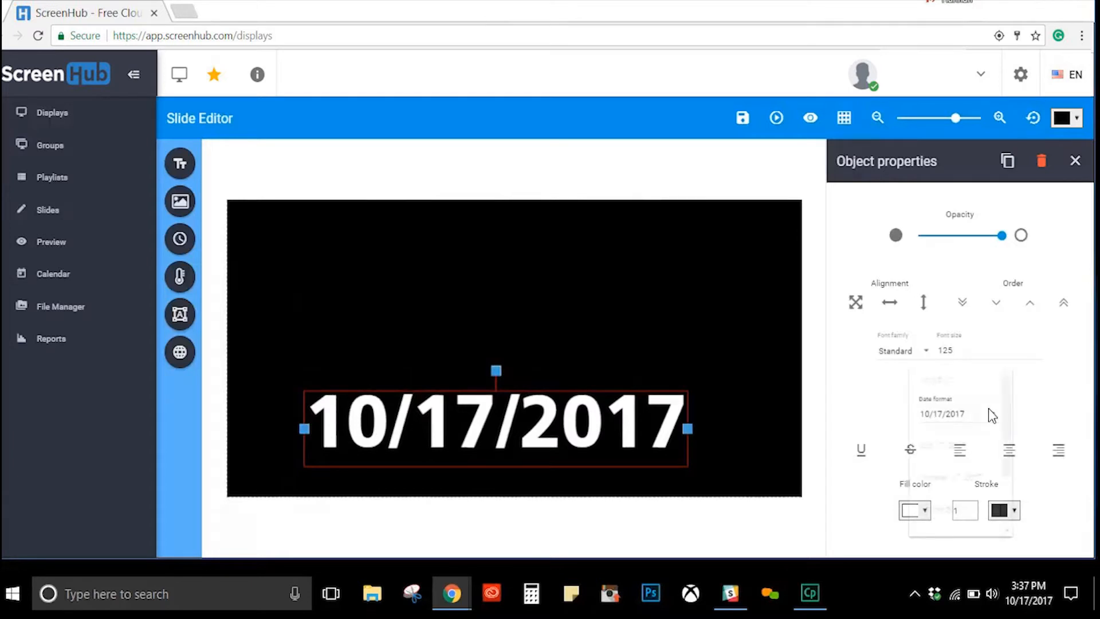
{"action": "left_click", "coordinate": [978, 452]}
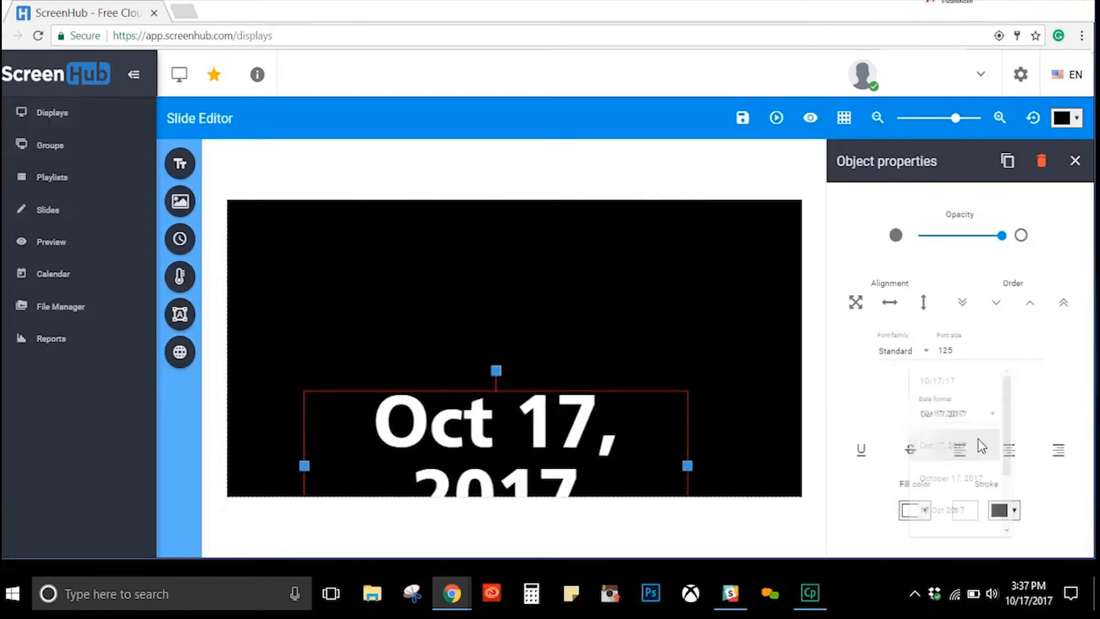
{"action": "left_click", "coordinate": [987, 418]}
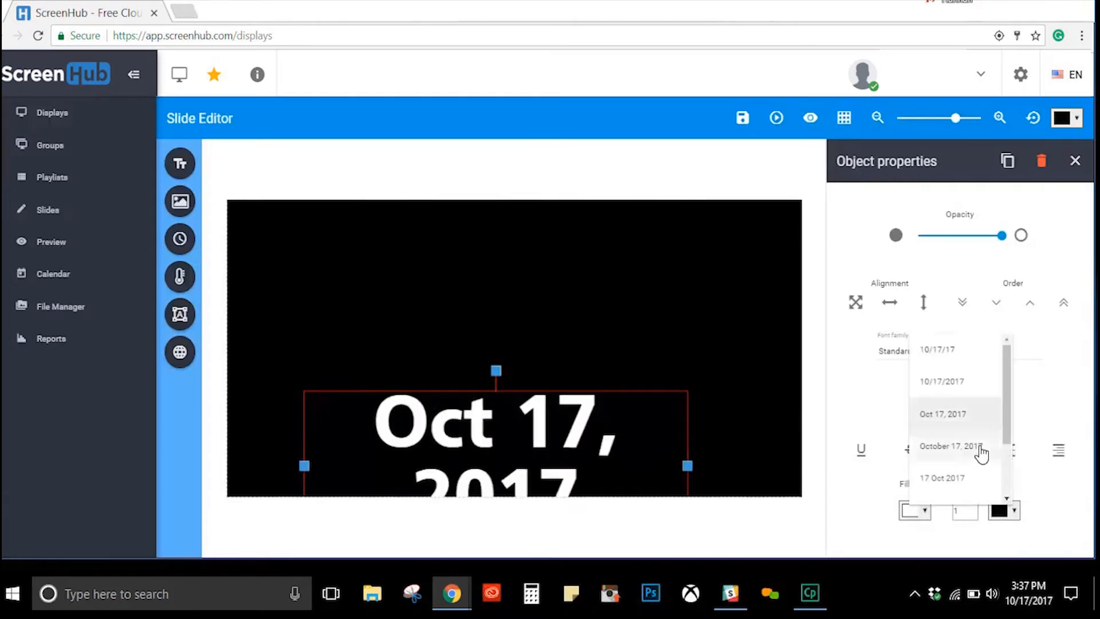
{"action": "left_click", "coordinate": [940, 448]}
{"action": "left_click_drag", "start_coordinate": [589, 435], "coordinate": [578, 318]}
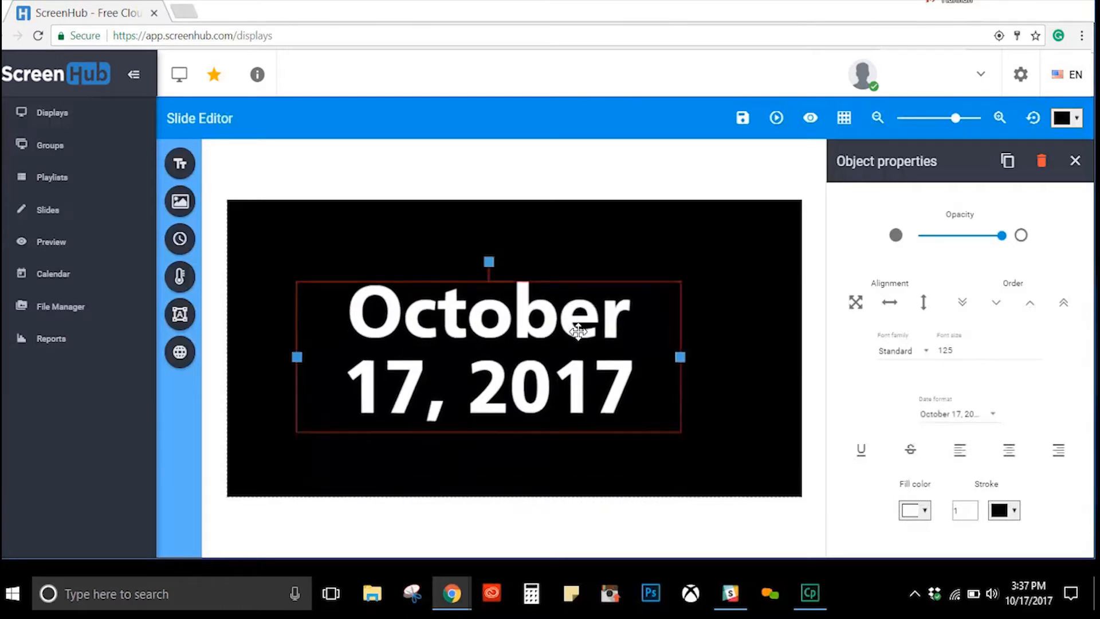
{"action": "key", "text": "Delete"}
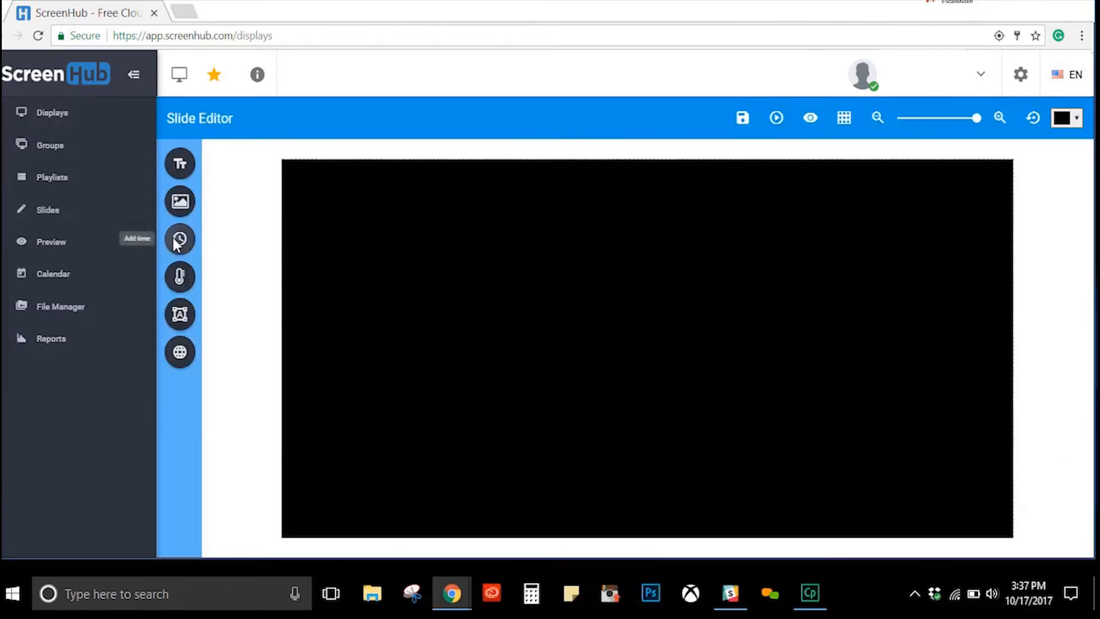
Add a countdown timer to the slide and select its hours, minutes and seconds labels and the seconds value individually.
{"action": "left_click", "coordinate": [179, 241]}
{"action": "left_click", "coordinate": [275, 240]}
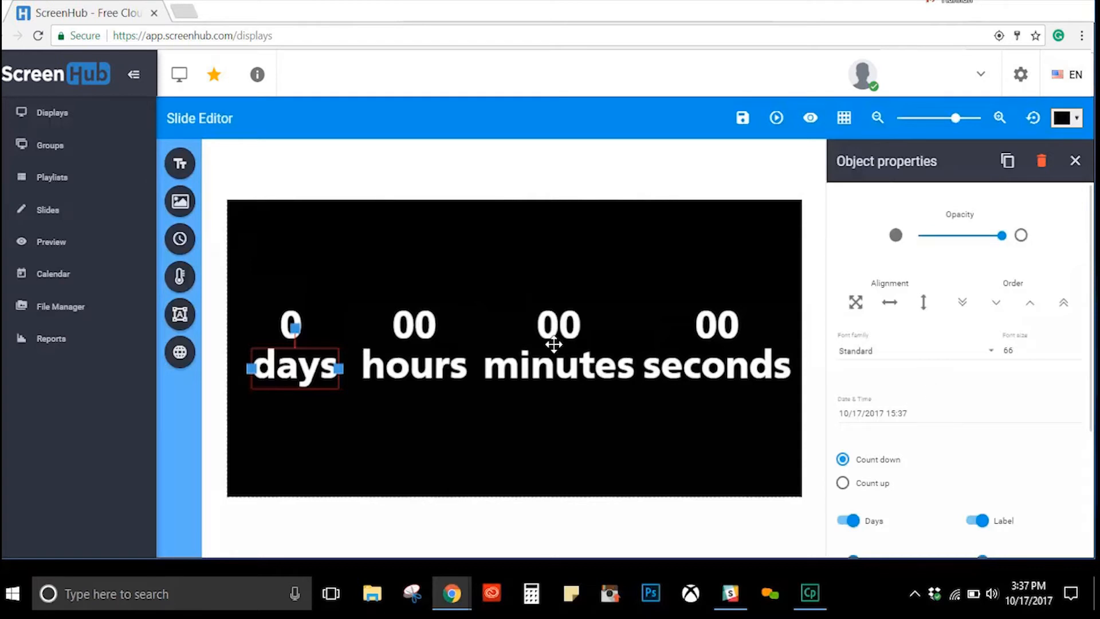
{"action": "left_click", "coordinate": [415, 382]}
{"action": "left_click", "coordinate": [567, 372]}
{"action": "left_click", "coordinate": [699, 375]}
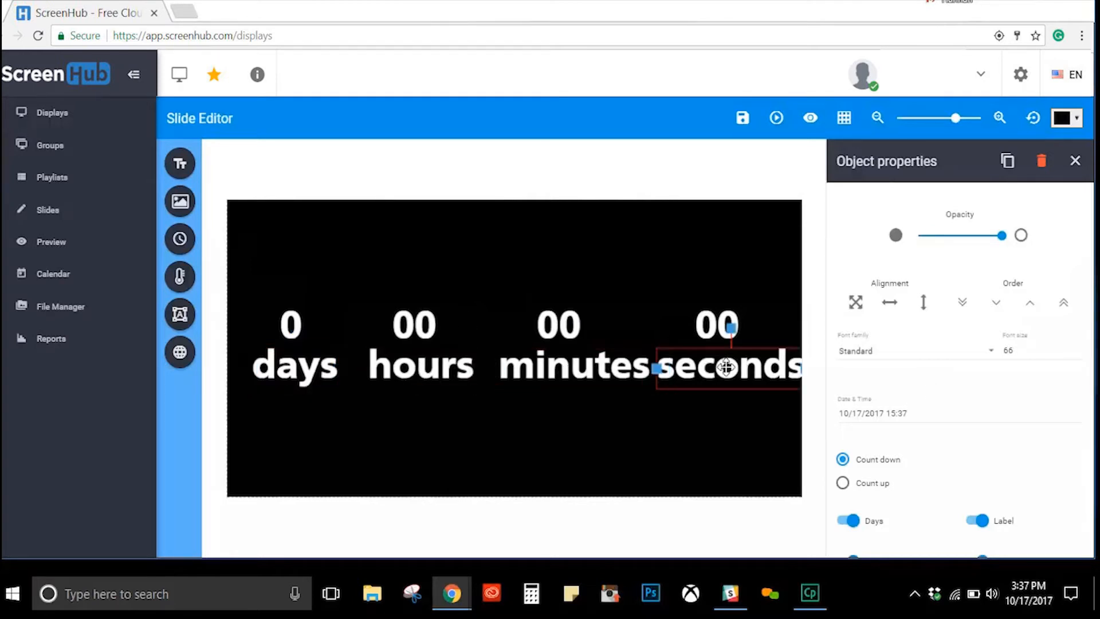
{"action": "left_click", "coordinate": [722, 327]}
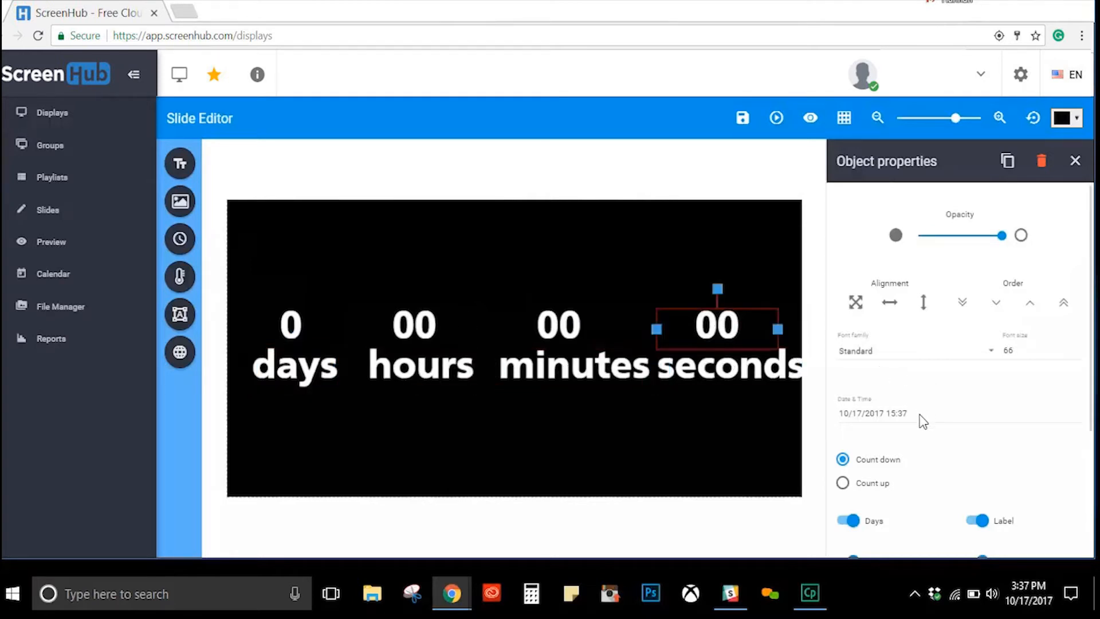
Switch the timer to Count up and back to Count down.
{"action": "scroll", "coordinate": [912, 454], "scroll_direction": "down", "scroll_amount": 2}
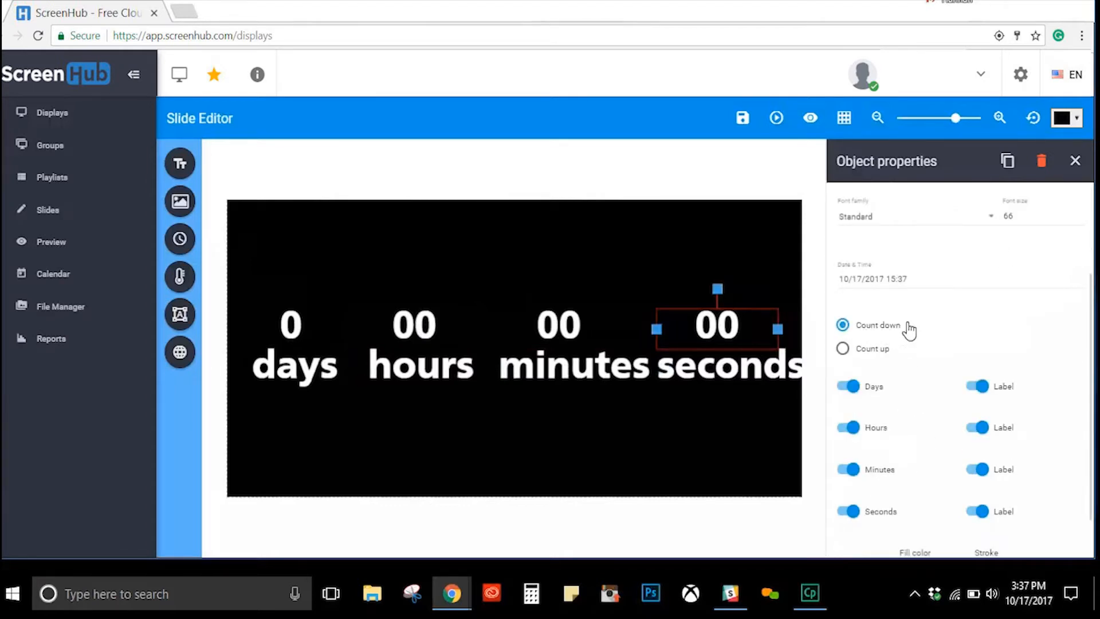
{"action": "left_click", "coordinate": [843, 348]}
{"action": "left_click", "coordinate": [843, 326]}
Turn the timer's days and hours values and labels off and on again, and delete the timer.
{"action": "left_click", "coordinate": [848, 385]}
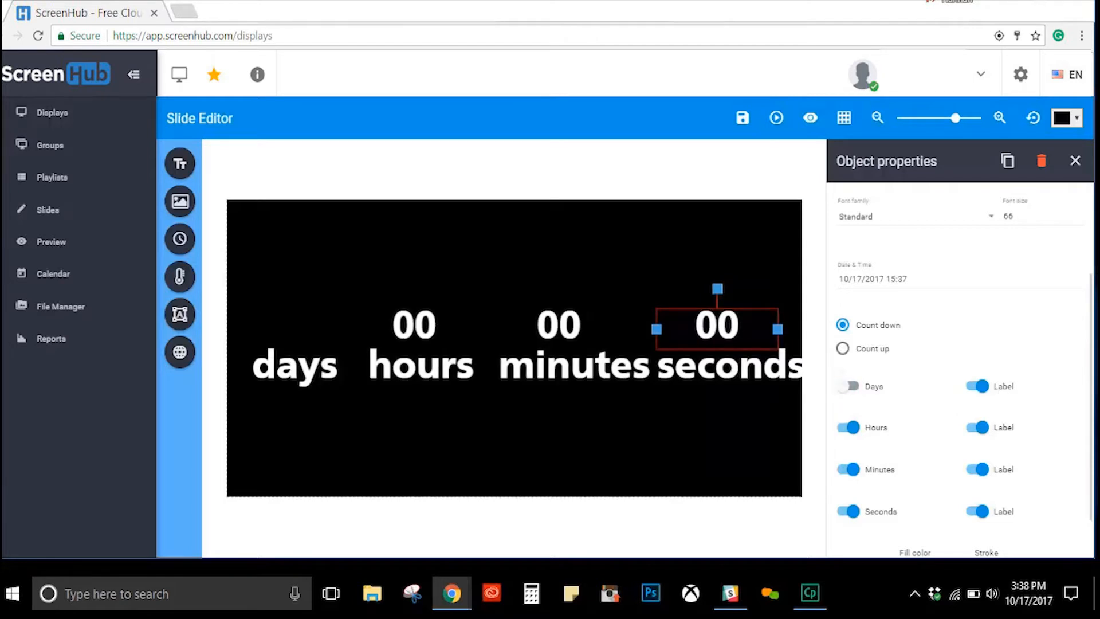
{"action": "left_click", "coordinate": [976, 385]}
{"action": "left_click", "coordinate": [849, 427]}
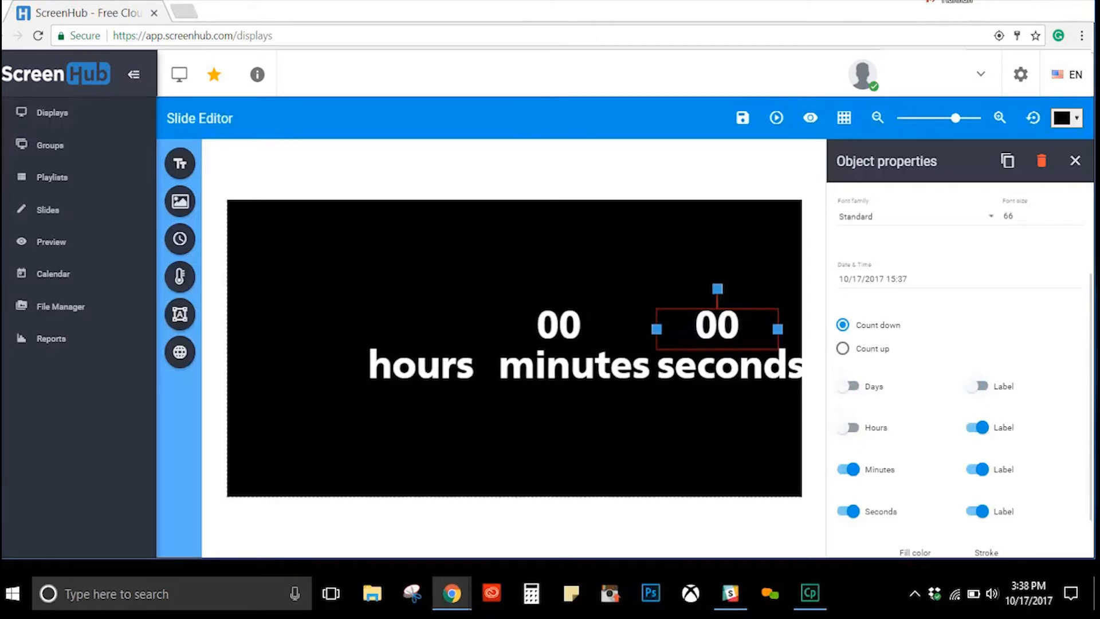
{"action": "left_click", "coordinate": [976, 427]}
{"action": "left_click", "coordinate": [977, 427]}
{"action": "left_click", "coordinate": [848, 426]}
{"action": "left_click", "coordinate": [848, 385]}
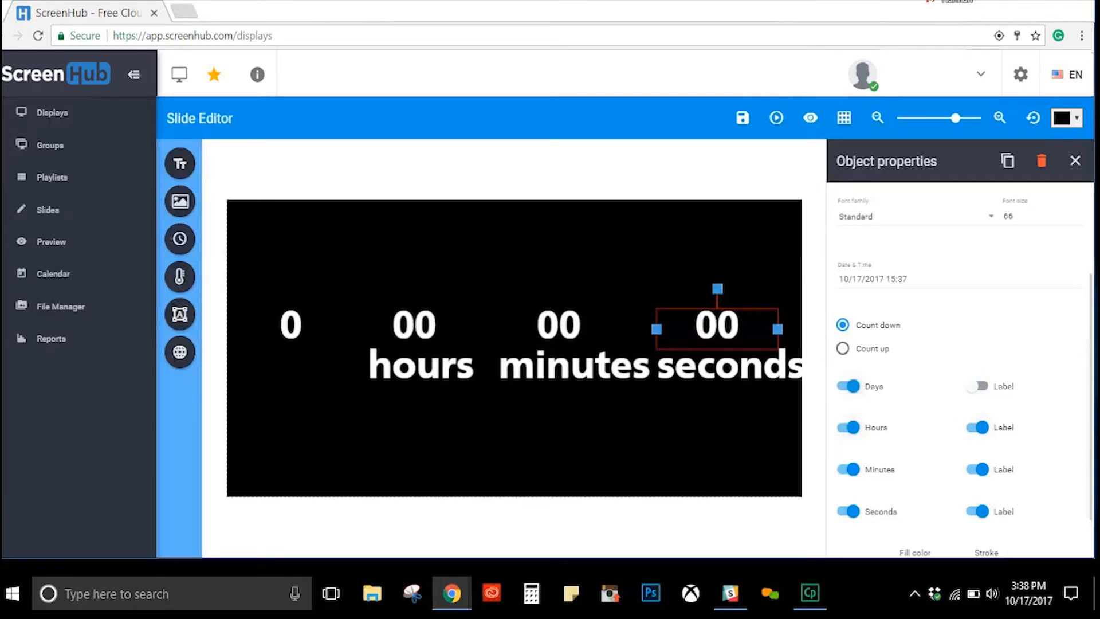
{"action": "left_click", "coordinate": [976, 386]}
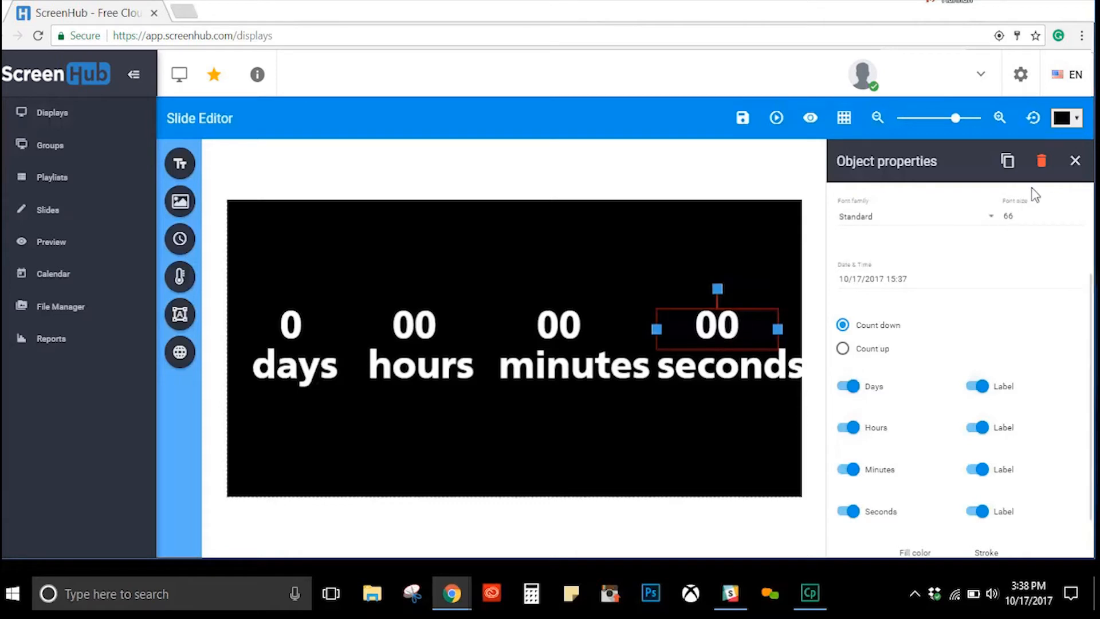
{"action": "left_click", "coordinate": [1044, 166]}
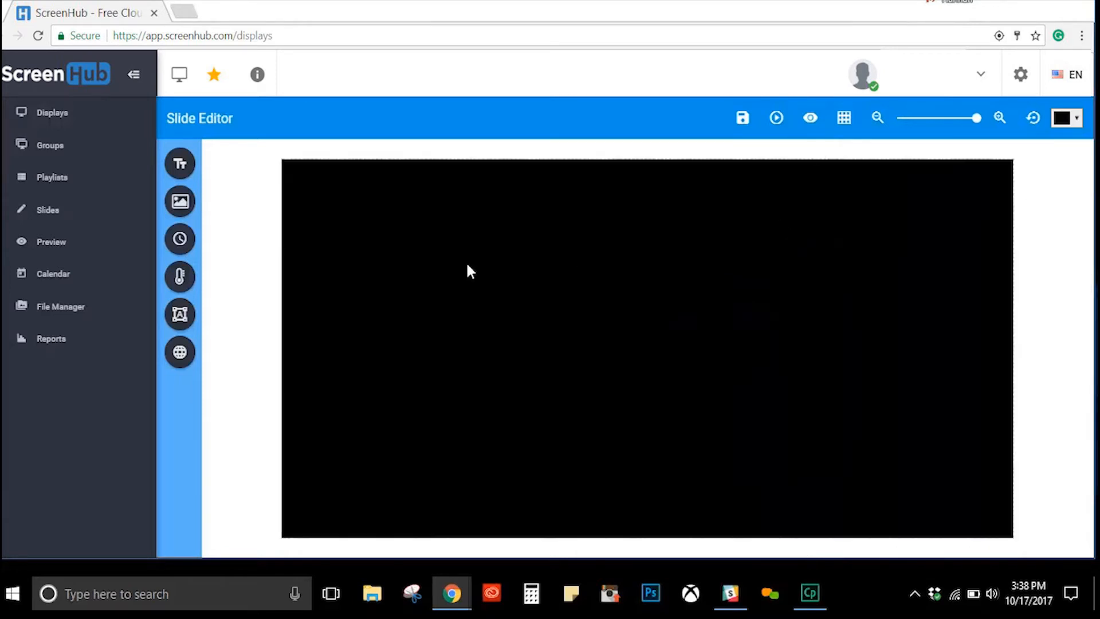
Add another countdown timer to the slide, select its hours label and delete the timer.
{"action": "left_click", "coordinate": [180, 239]}
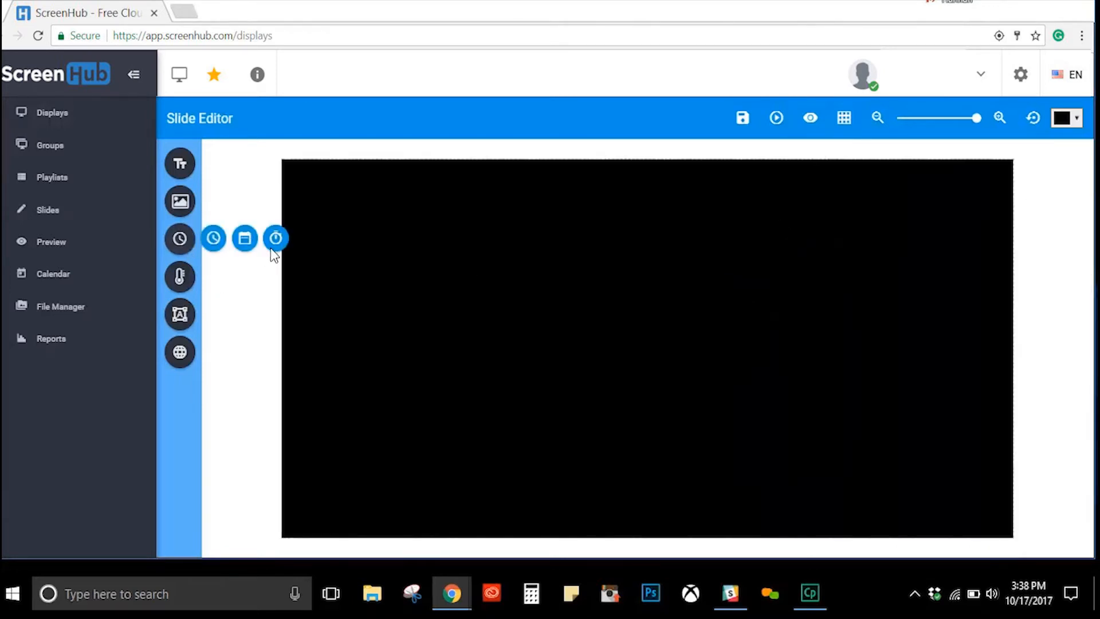
{"action": "left_click", "coordinate": [278, 240]}
{"action": "left_click", "coordinate": [443, 375]}
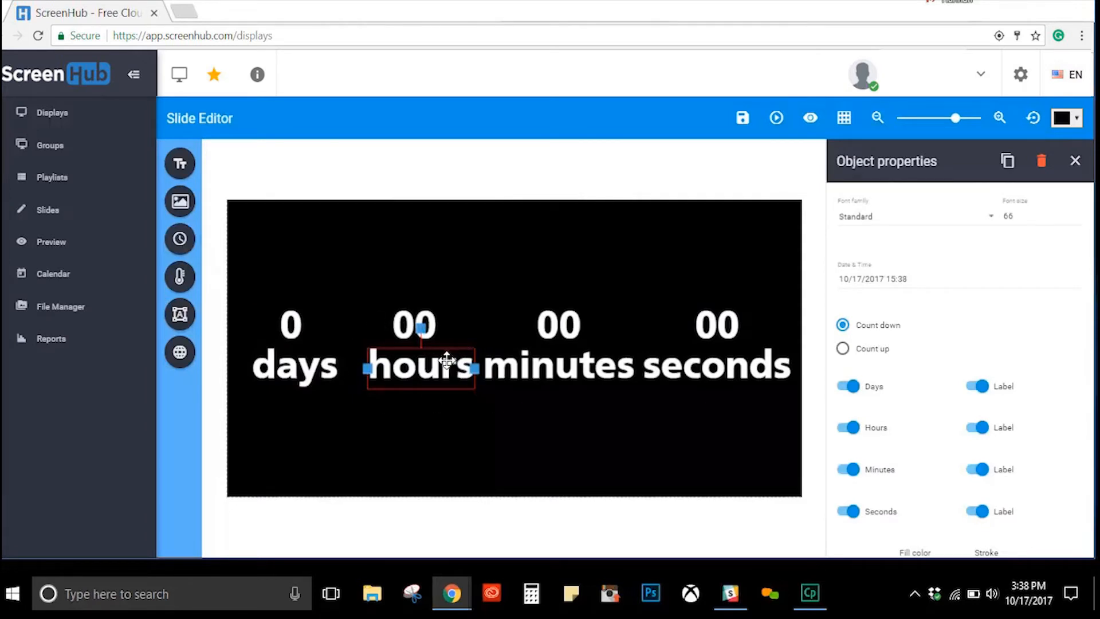
{"action": "key", "text": "Delete"}
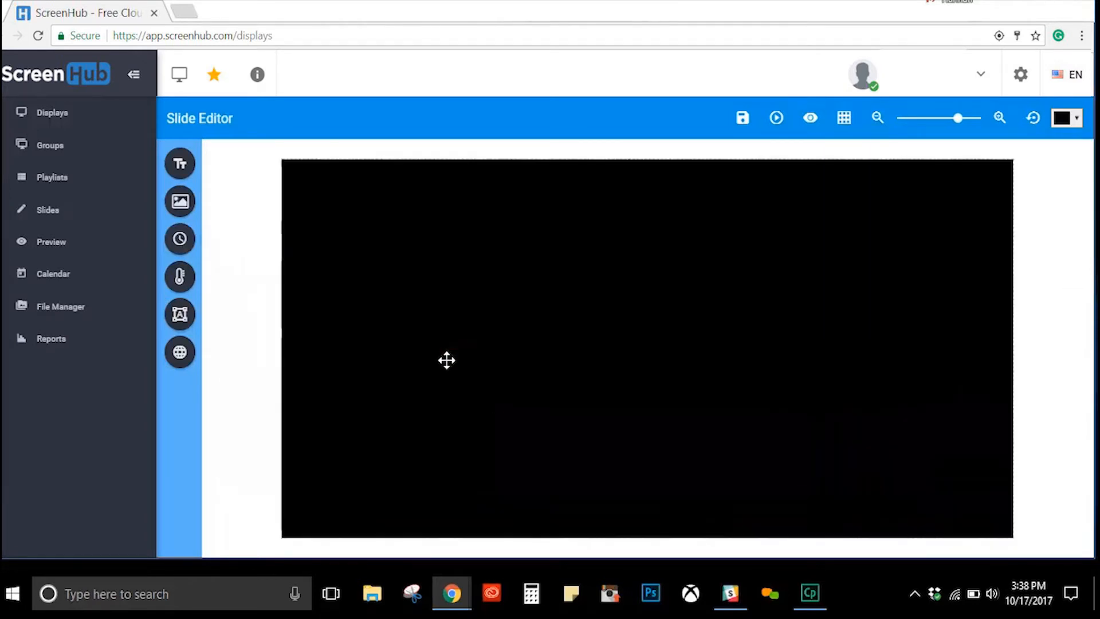
Add a weather object with a weather logo and temperature to the slide.
{"action": "left_click", "coordinate": [180, 281]}
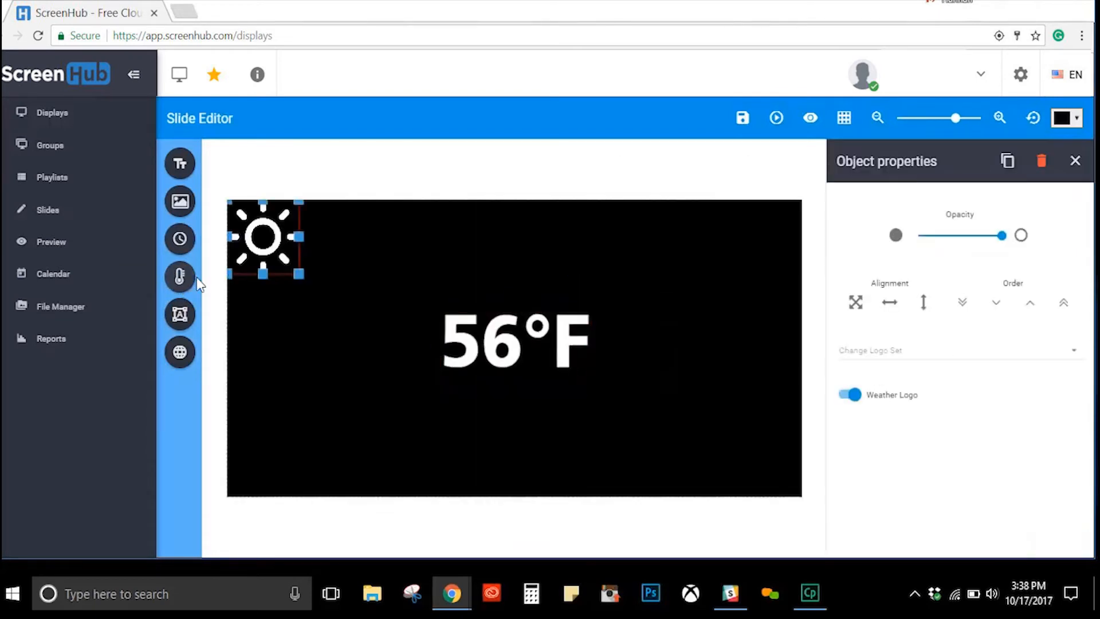
Change the temperature object's format to 42, and set it back to 42°F.
{"action": "left_click", "coordinate": [492, 341]}
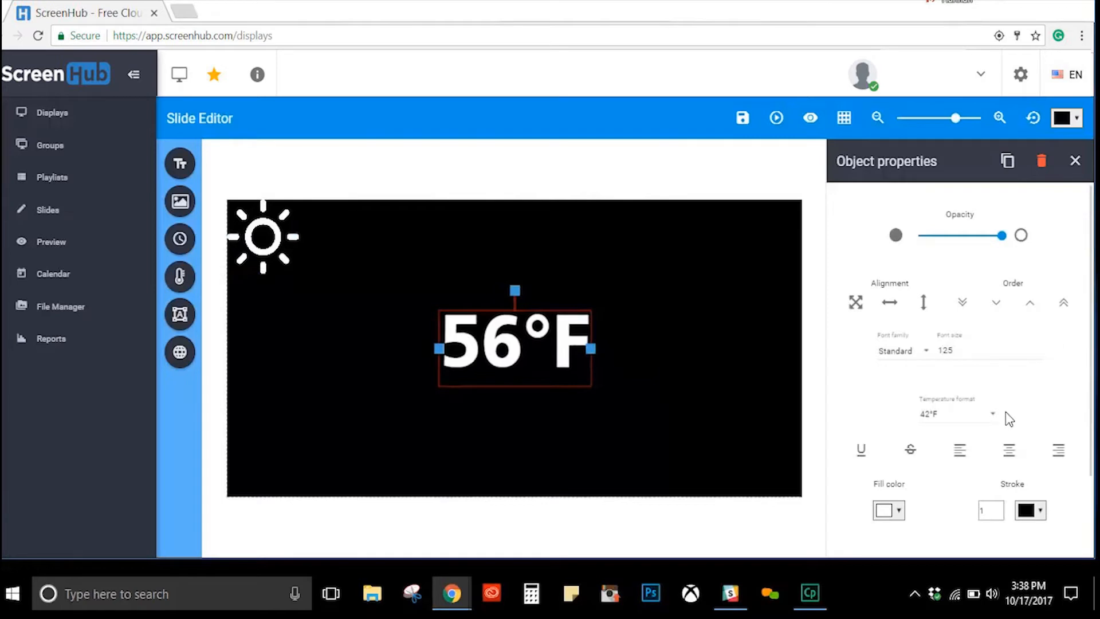
{"action": "scroll", "coordinate": [976, 451], "scroll_direction": "down", "scroll_amount": 2}
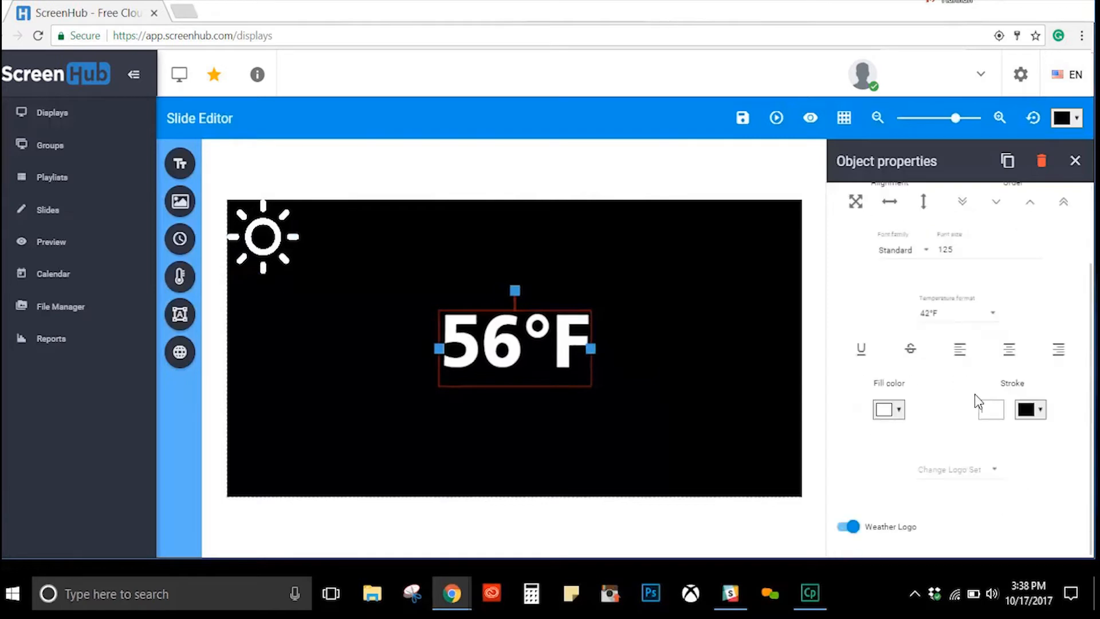
{"action": "left_click", "coordinate": [994, 319]}
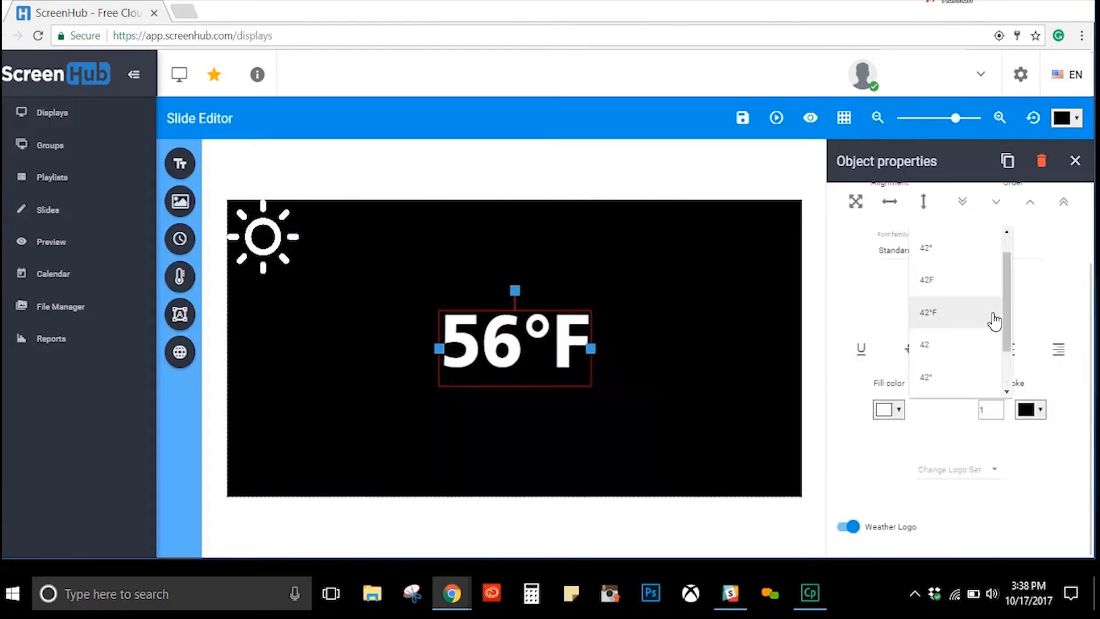
{"action": "left_click", "coordinate": [929, 345]}
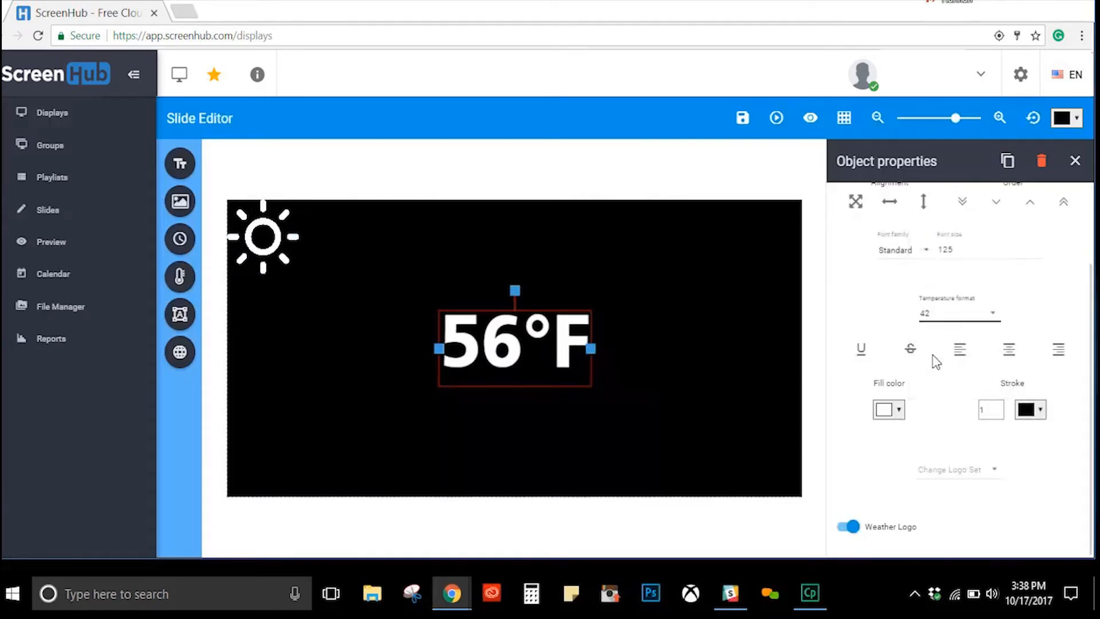
{"action": "left_click", "coordinate": [991, 317]}
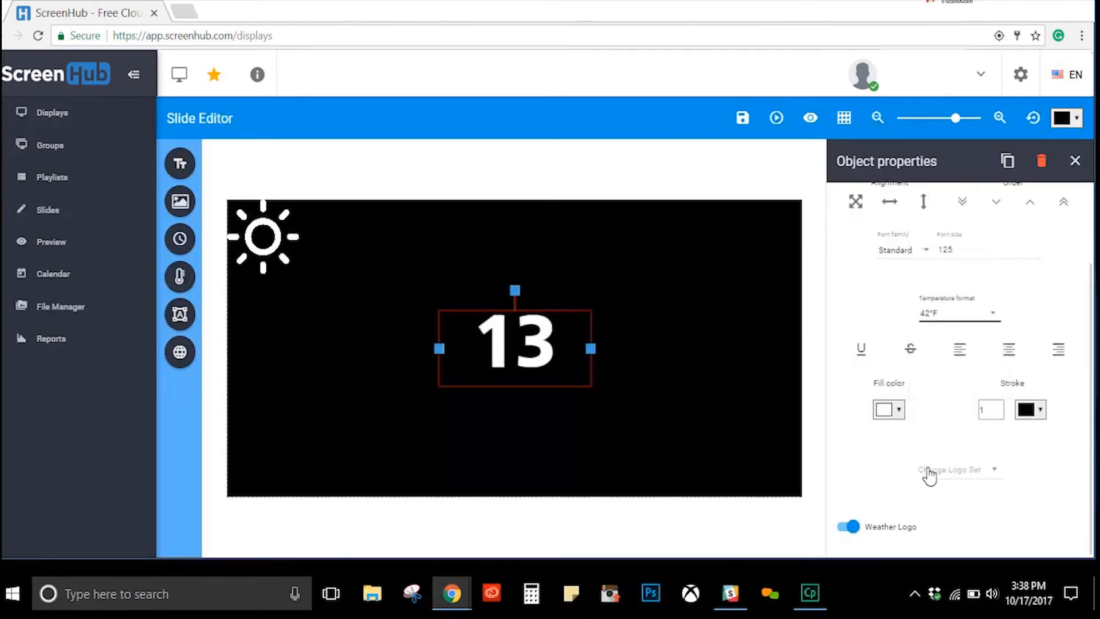
Move the weather logo beside the temperature and change its logo set to the glossy full-colour one with the orange sun.
{"action": "left_click", "coordinate": [264, 241]}
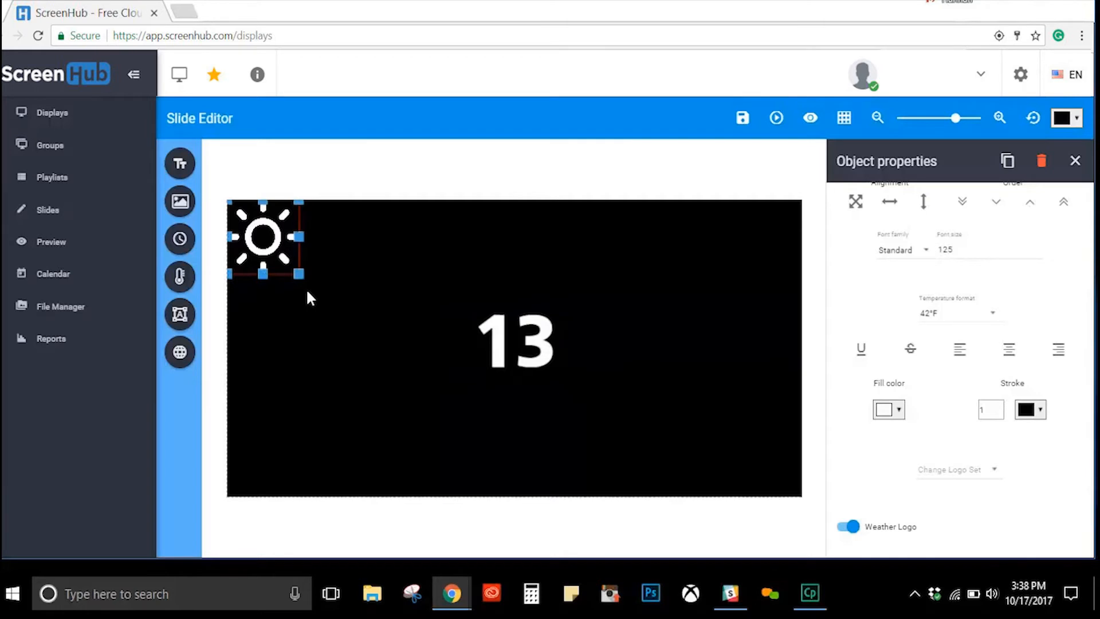
{"action": "left_click_drag", "start_coordinate": [273, 226], "coordinate": [667, 342]}
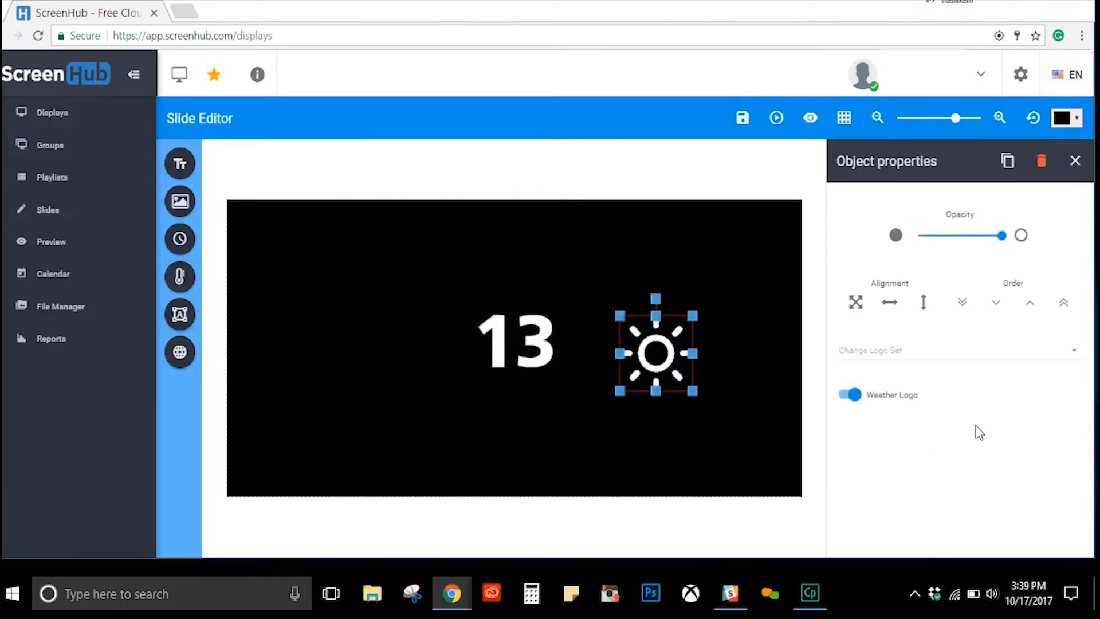
{"action": "left_click", "coordinate": [1075, 351]}
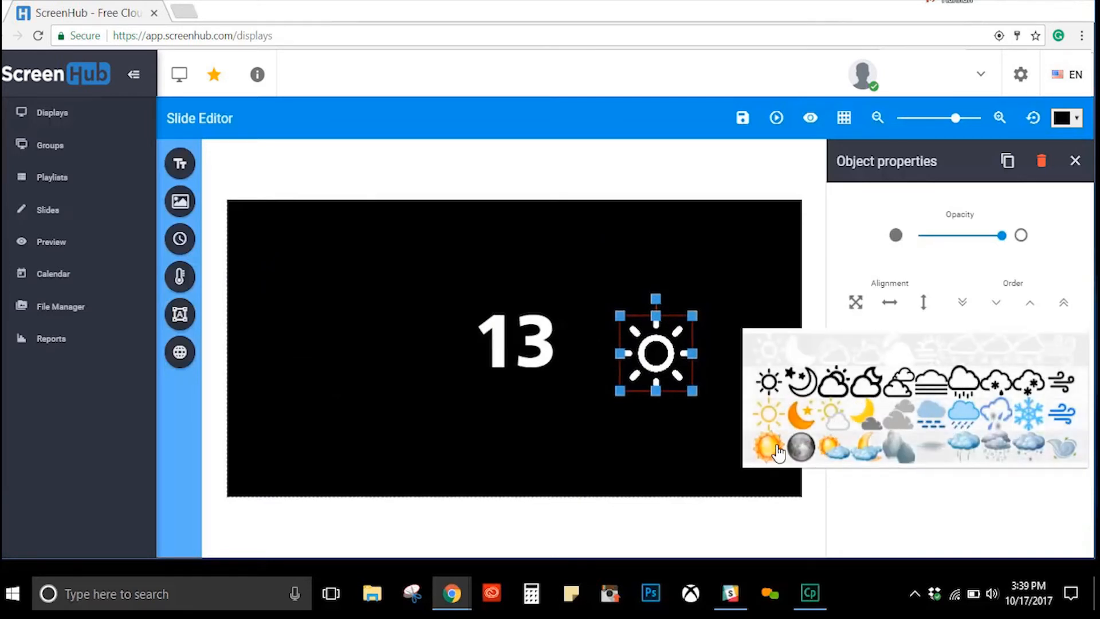
{"action": "left_click", "coordinate": [892, 456]}
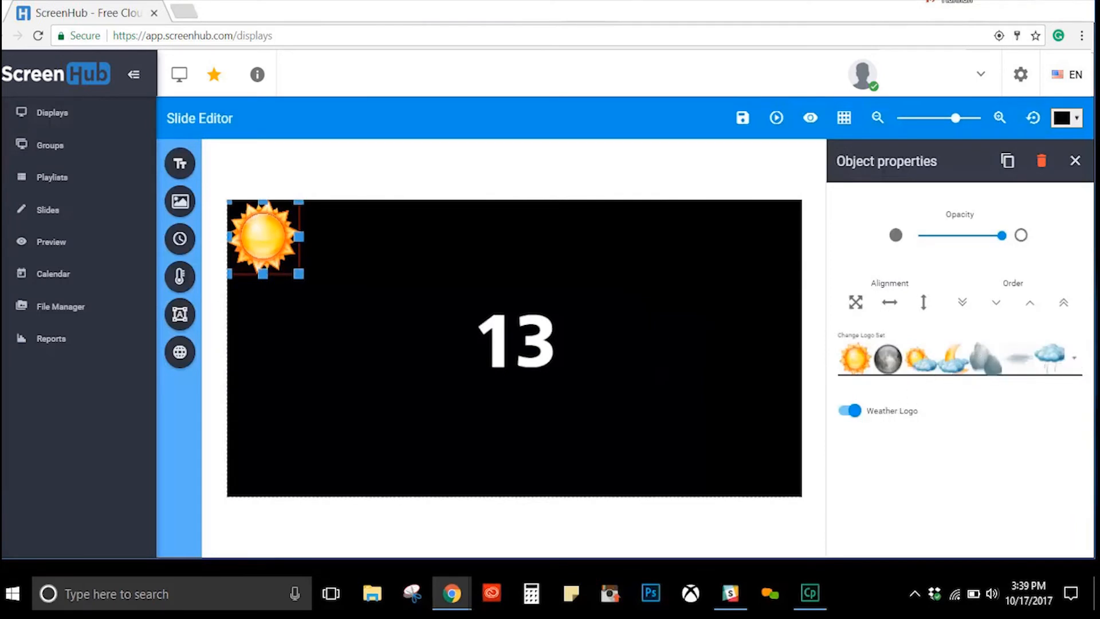
{"action": "left_click", "coordinate": [850, 410]}
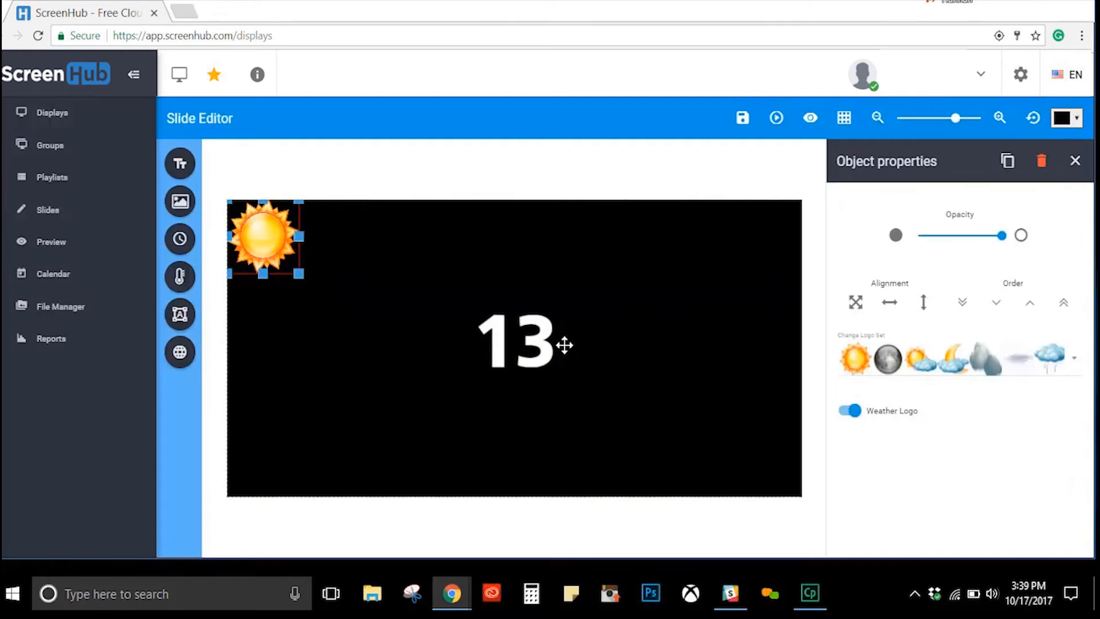
Delete the temperature and the sun logo from the slide.
{"action": "left_click", "coordinate": [532, 342]}
{"action": "key", "text": "Delete"}
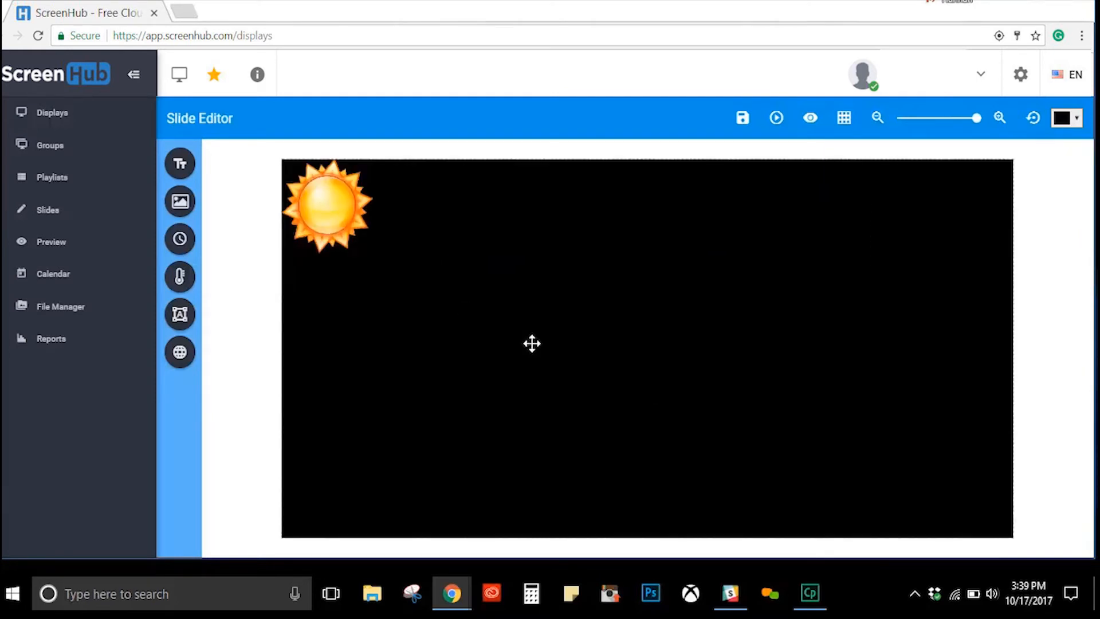
{"action": "left_click", "coordinate": [327, 204]}
{"action": "key", "text": "Delete"}
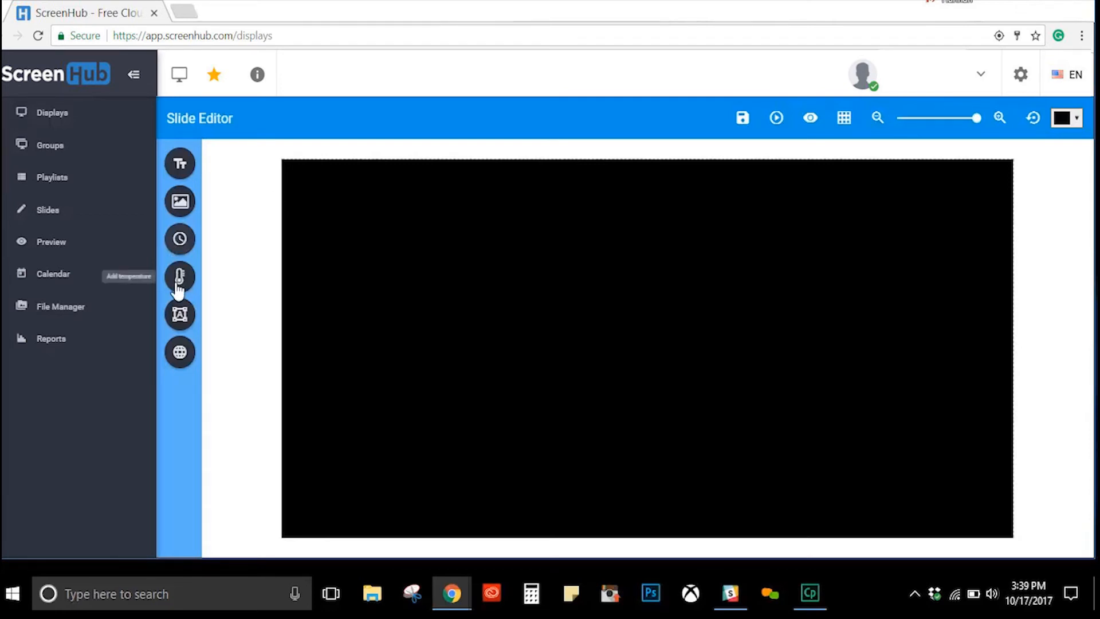
Add a triangle to the slide and enlarge it around the slide's centre to most of the slide's height.
{"action": "left_click", "coordinate": [184, 316]}
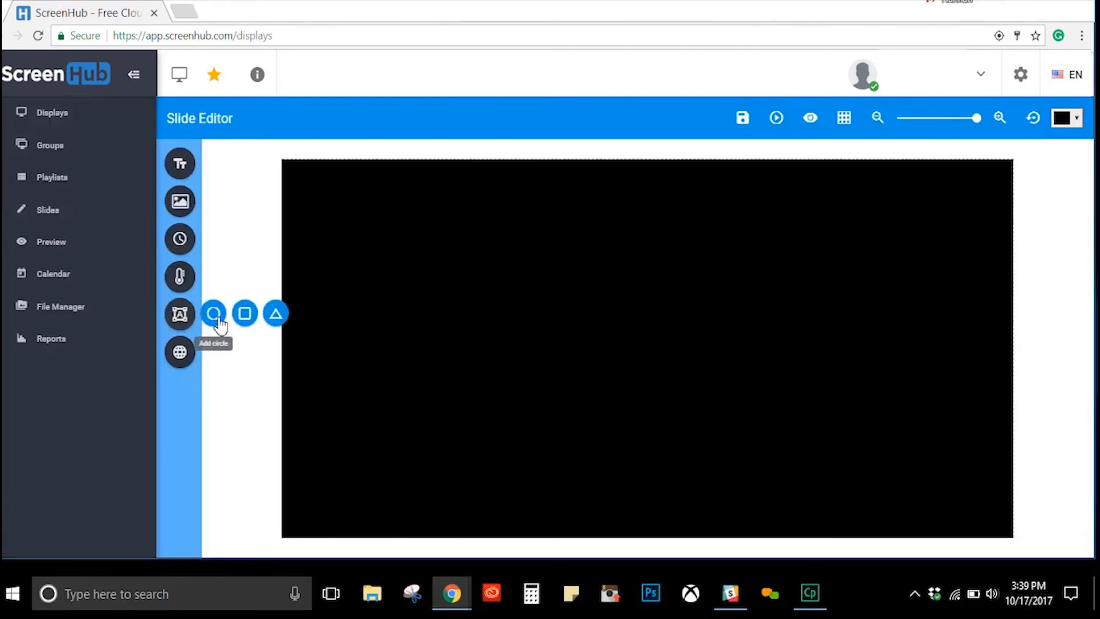
{"action": "left_click", "coordinate": [277, 315]}
{"action": "left_click_drag", "start_coordinate": [522, 339], "coordinate": [641, 235]}
{"action": "left_click_drag", "start_coordinate": [504, 359], "coordinate": [385, 449]}
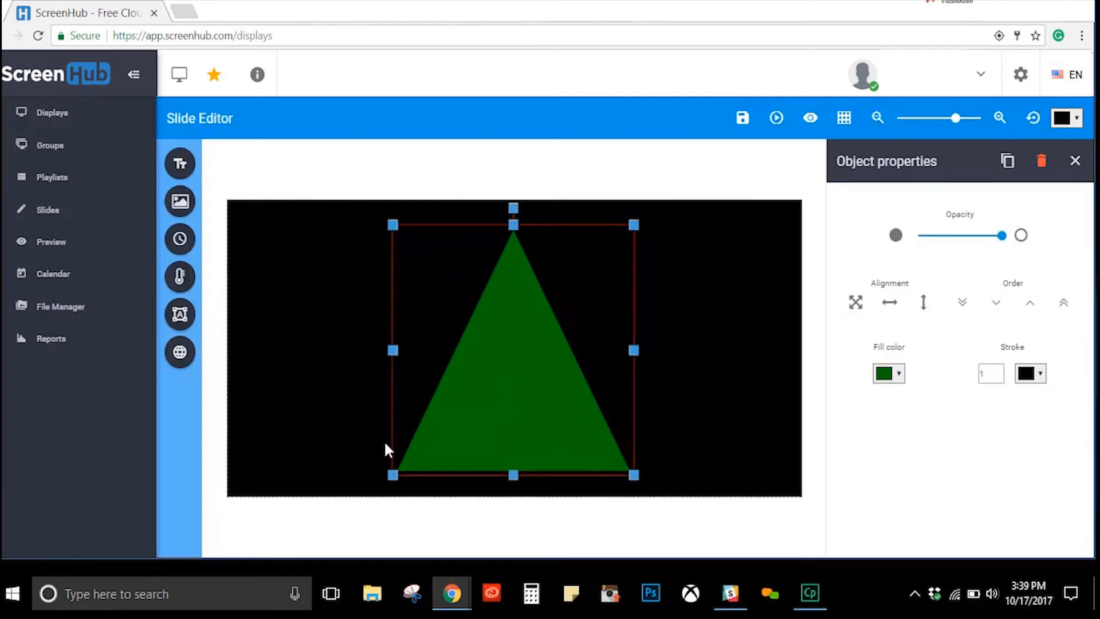
{"action": "mouse_move", "coordinate": [513, 207]}
{"action": "left_mouse_down"}
{"action": "mouse_move", "coordinate": [378, 327]}
{"action": "mouse_move", "coordinate": [560, 479]}
{"action": "mouse_move", "coordinate": [653, 334]}
{"action": "mouse_move", "coordinate": [501, 207]}
{"action": "mouse_move", "coordinate": [487, 210]}
{"action": "mouse_move", "coordinate": [513, 226]}
{"action": "left_mouse_up"}
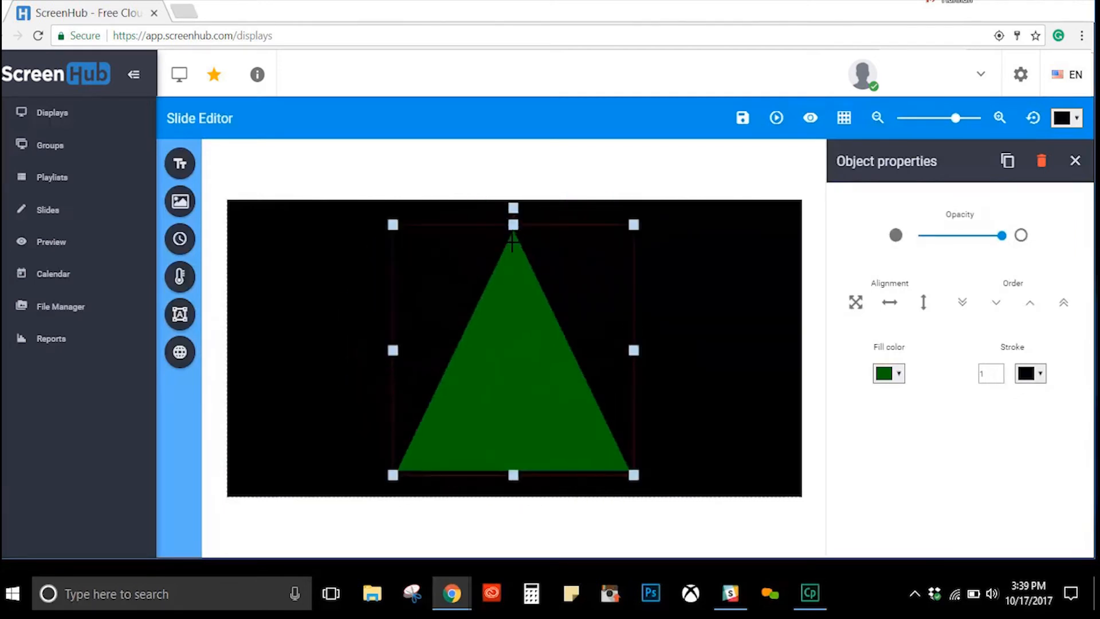
Add a circle, enlarge it to about half the triangle's height and place it over the triangle's lower half.
{"action": "mouse_move", "coordinate": [186, 319]}
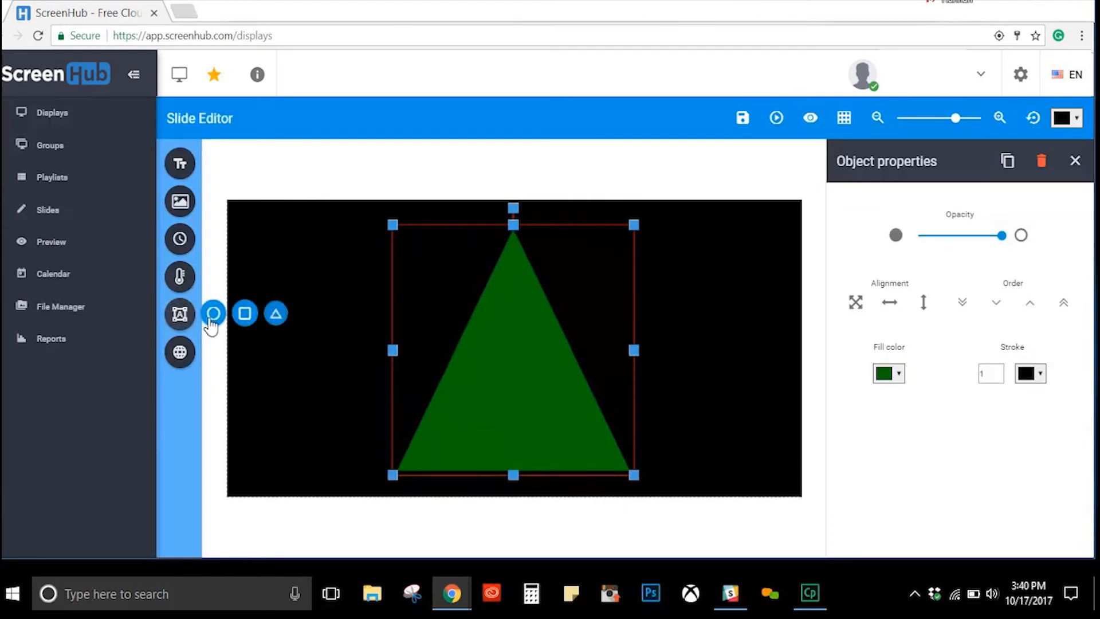
{"action": "left_click", "coordinate": [214, 312]}
{"action": "left_click_drag", "start_coordinate": [528, 350], "coordinate": [705, 305]}
{"action": "left_click_drag", "start_coordinate": [589, 297], "coordinate": [552, 374]}
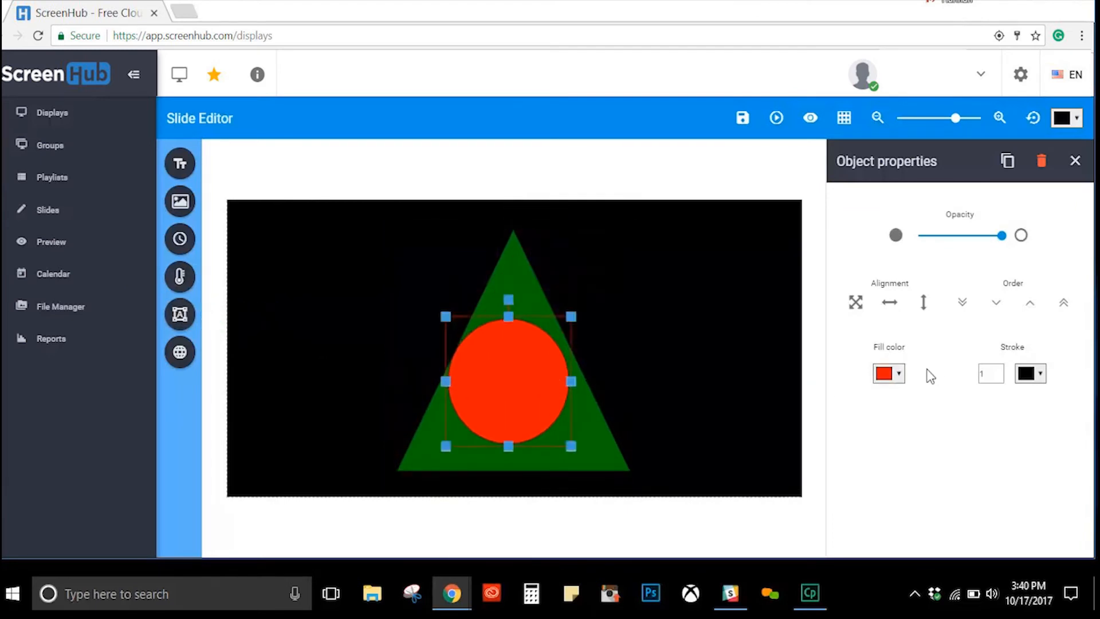
Give the circle a light blue fill and a blue #0000ff stroke with a width of 5.
{"action": "left_click", "coordinate": [897, 373]}
{"action": "left_click", "coordinate": [862, 414]}
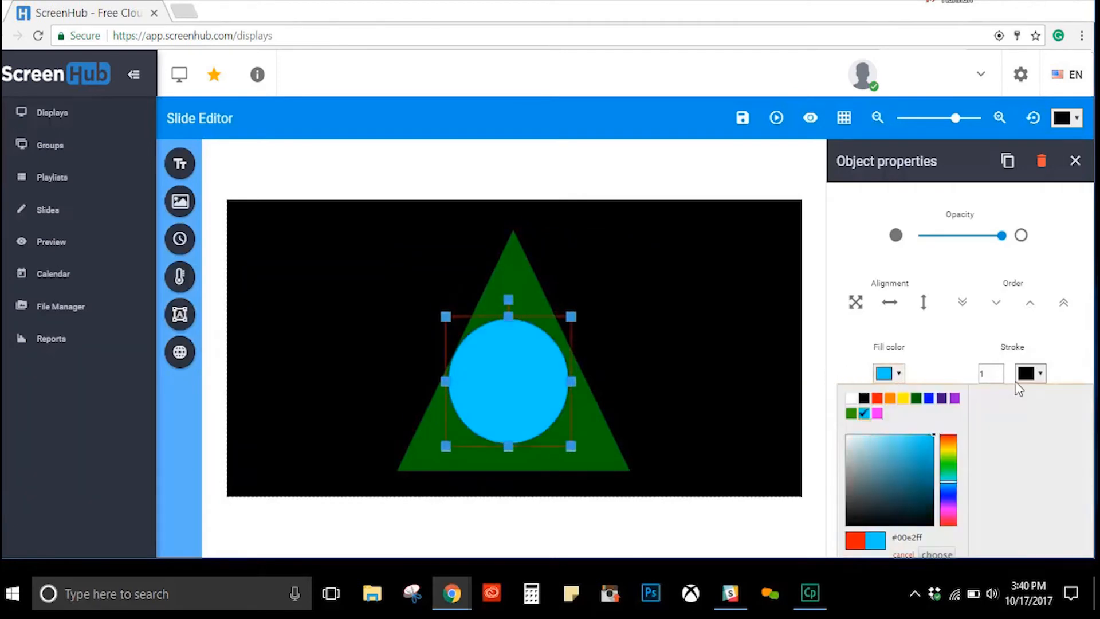
{"action": "left_click", "coordinate": [1031, 373]}
{"action": "left_click", "coordinate": [928, 399]}
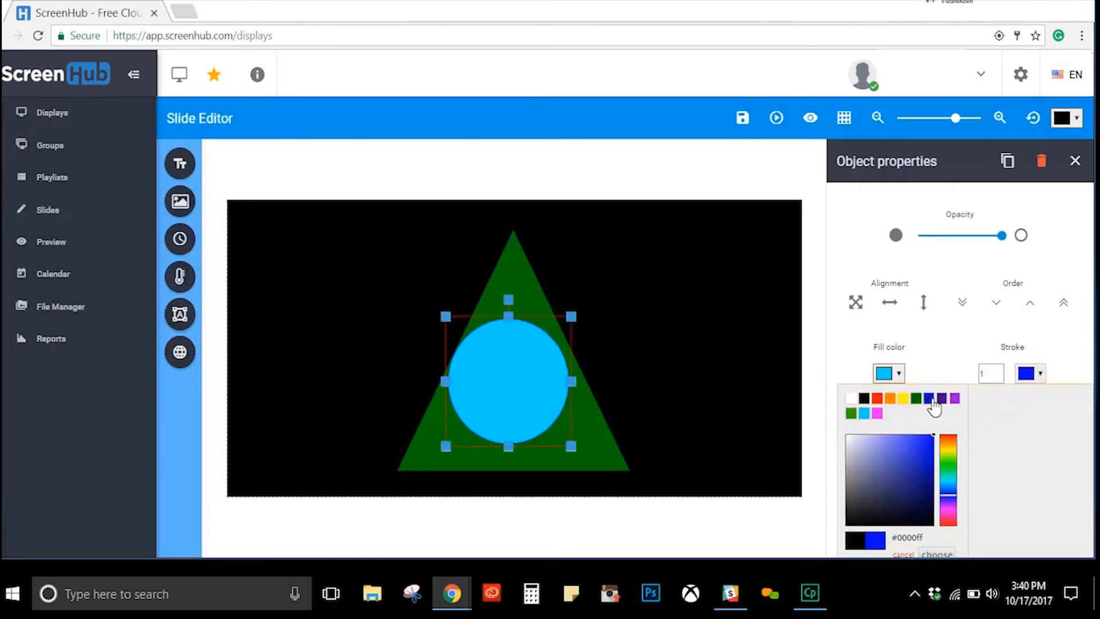
{"action": "left_click", "coordinate": [998, 371]}
{"action": "left_click", "coordinate": [998, 370]}
{"action": "left_click", "coordinate": [998, 370]}
{"action": "left_click", "coordinate": [997, 370]}
Enlarge the circle to about the triangle's height, send it to the back and bring it forward again.
{"action": "left_click_drag", "start_coordinate": [587, 316], "coordinate": [722, 241]}
{"action": "left_click", "coordinate": [965, 303]}
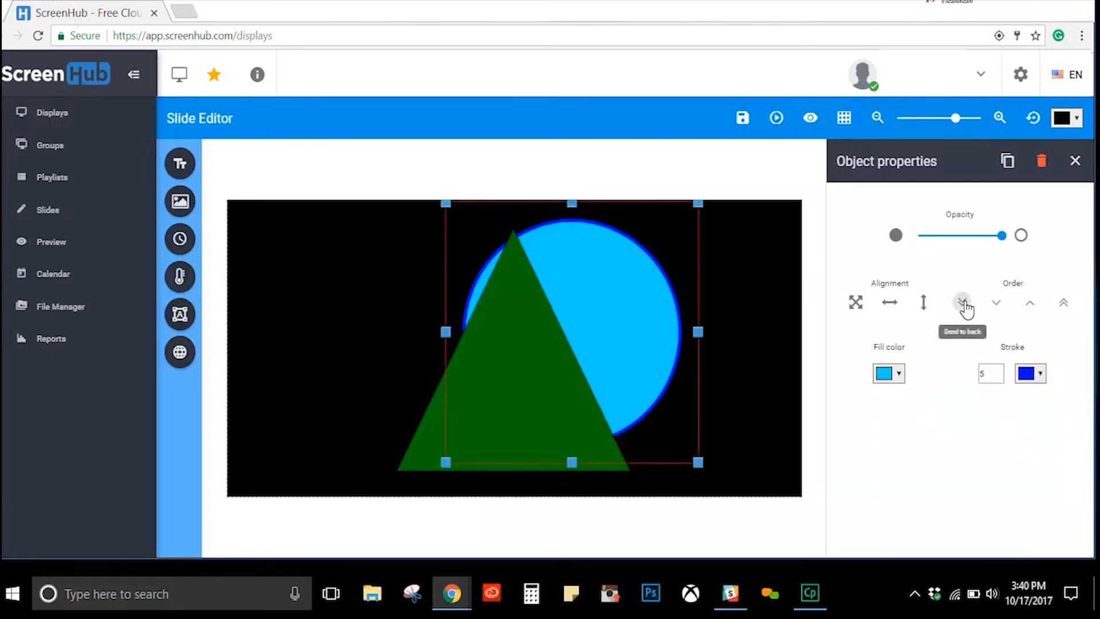
{"action": "left_click", "coordinate": [1030, 305]}
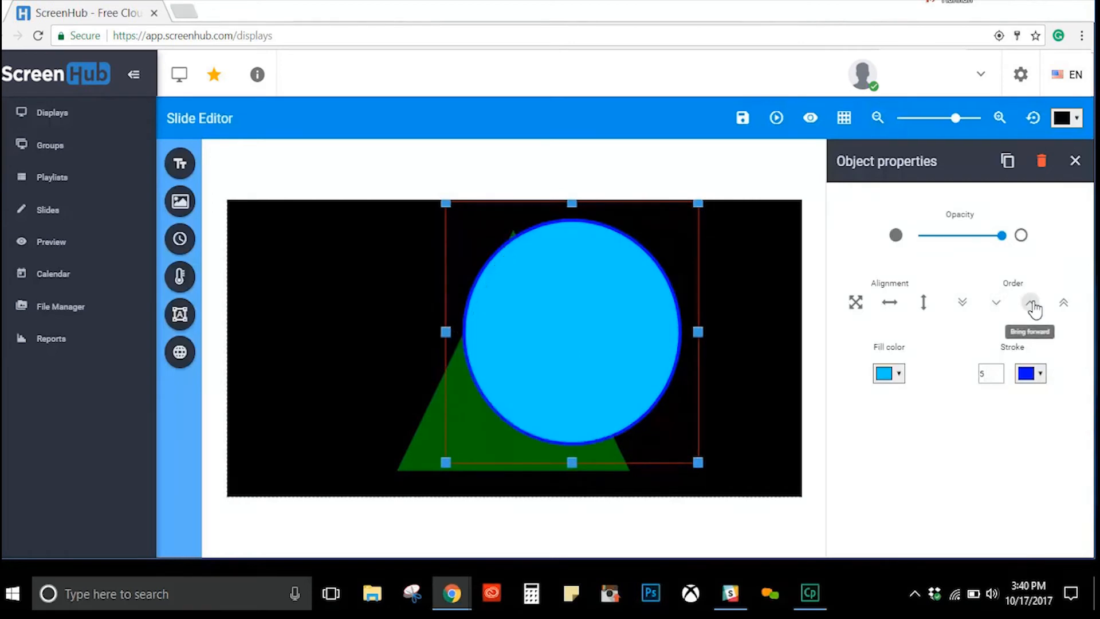
Delete the circle and the triangle from the slide.
{"action": "key", "text": "Delete"}
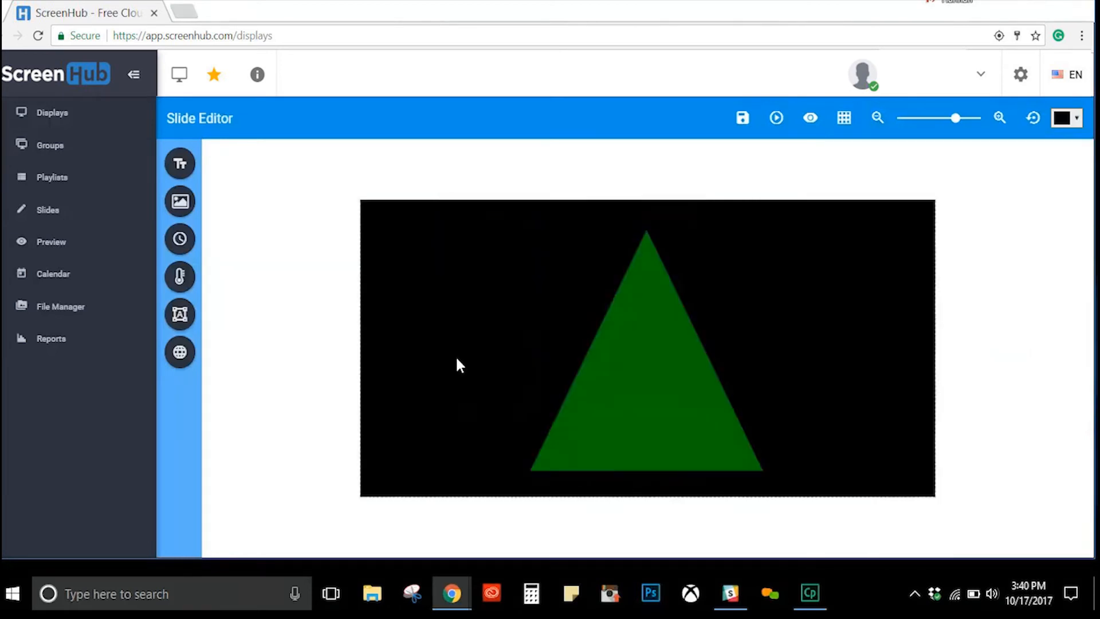
{"action": "left_click", "coordinate": [594, 395]}
{"action": "key", "text": "Delete"}
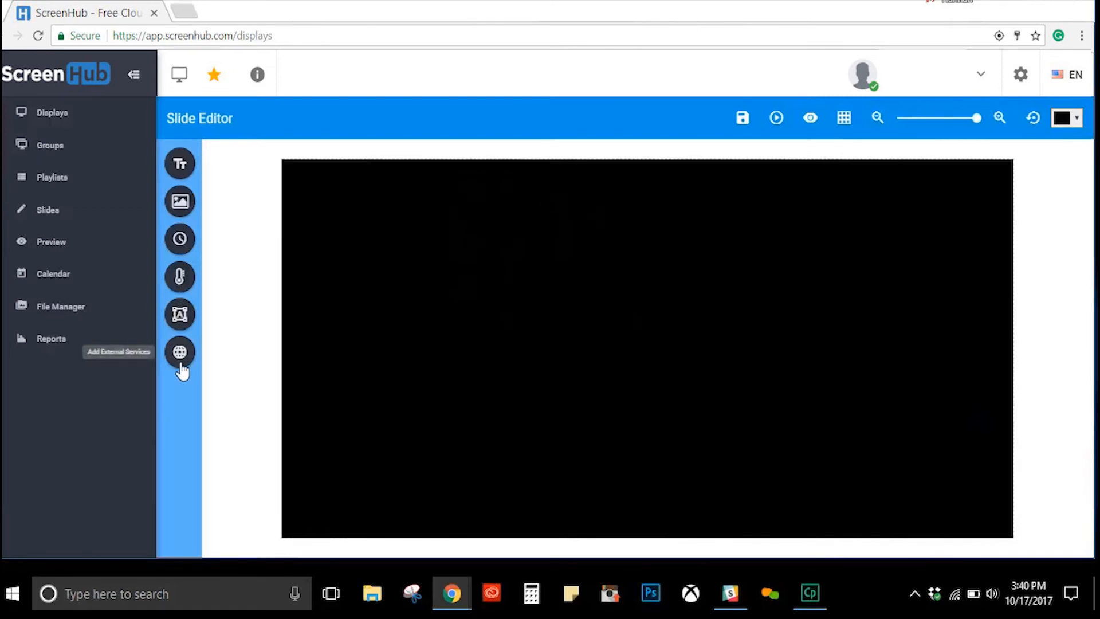
Add a Twitter feed to the slide and review its screen name, tweet count, display time and element visibility options.
{"action": "left_click", "coordinate": [180, 365]}
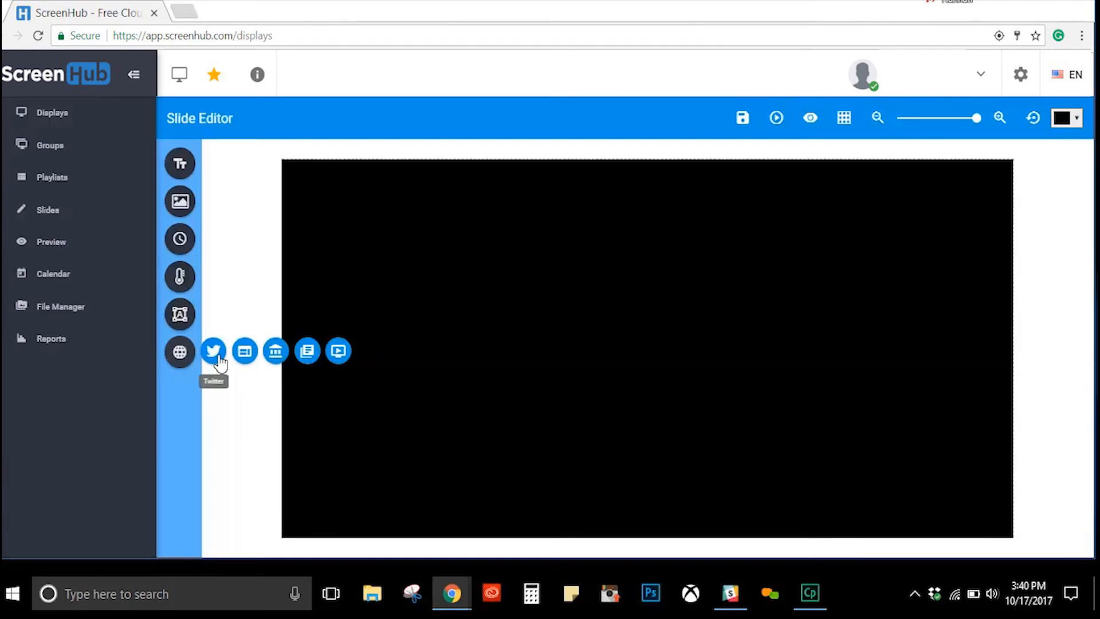
{"action": "left_click", "coordinate": [218, 357]}
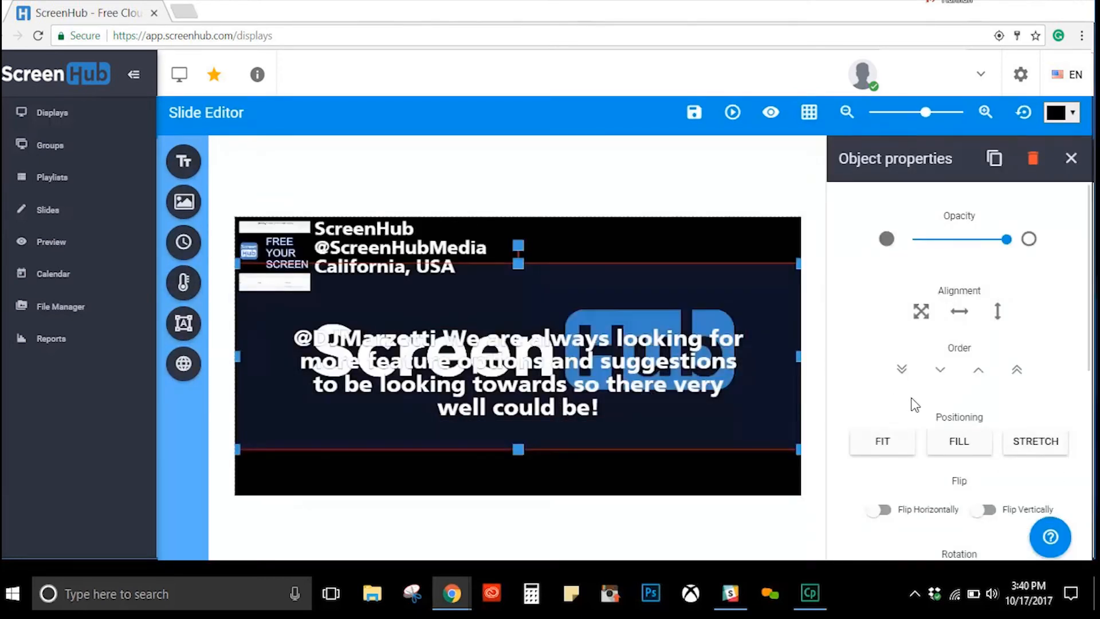
{"action": "scroll", "coordinate": [915, 404], "scroll_direction": "down", "scroll_amount": 4}
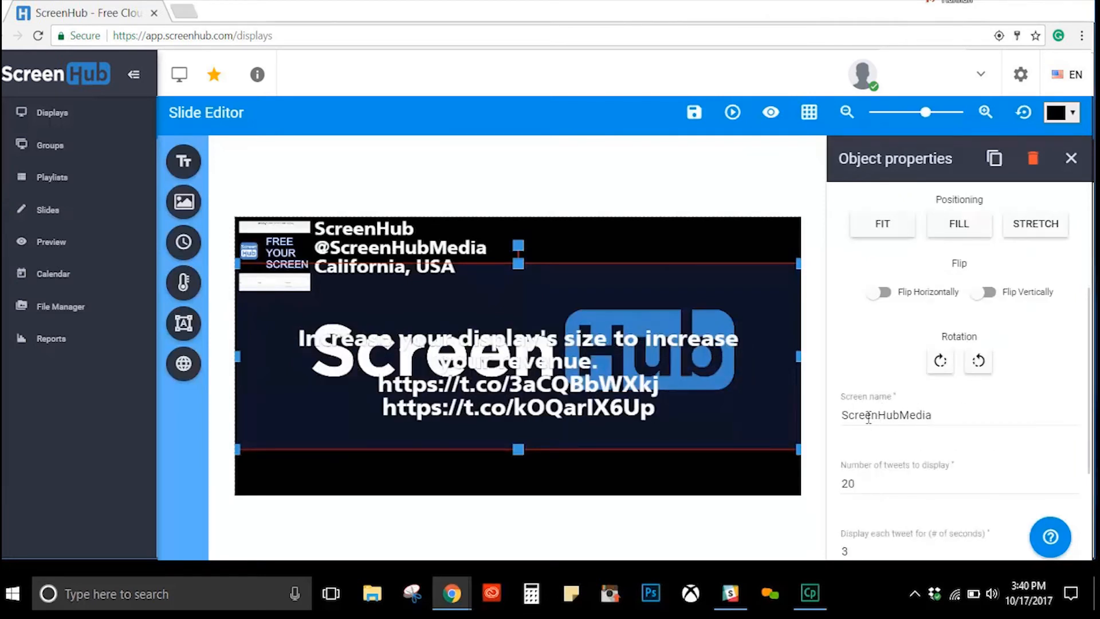
{"action": "scroll", "coordinate": [869, 415], "scroll_direction": "down", "scroll_amount": 1}
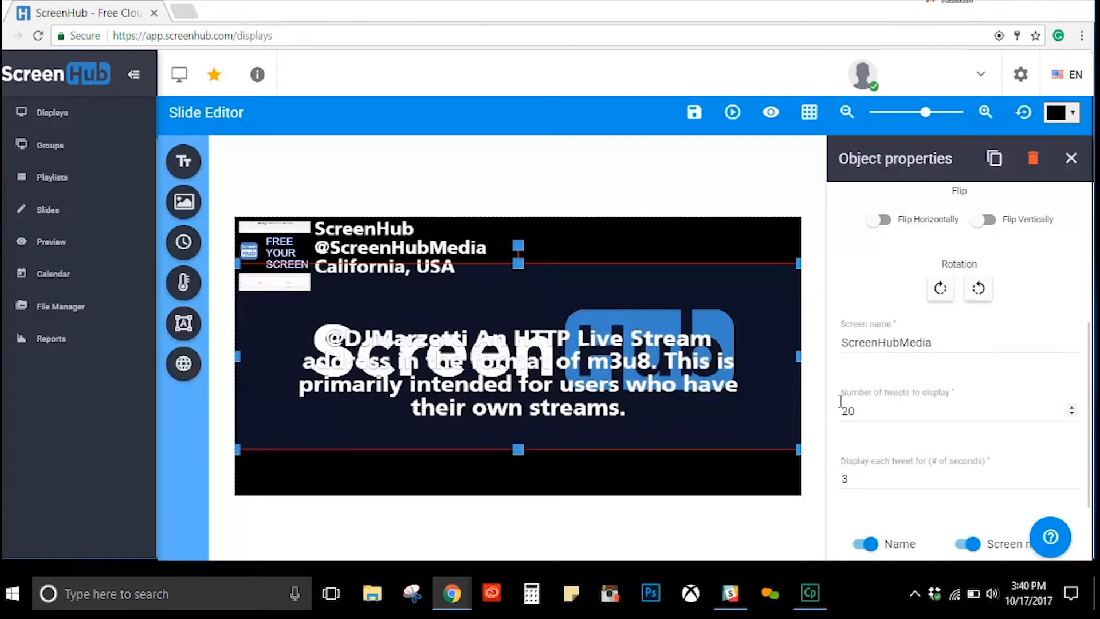
{"action": "scroll", "coordinate": [861, 410], "scroll_direction": "down", "scroll_amount": 1}
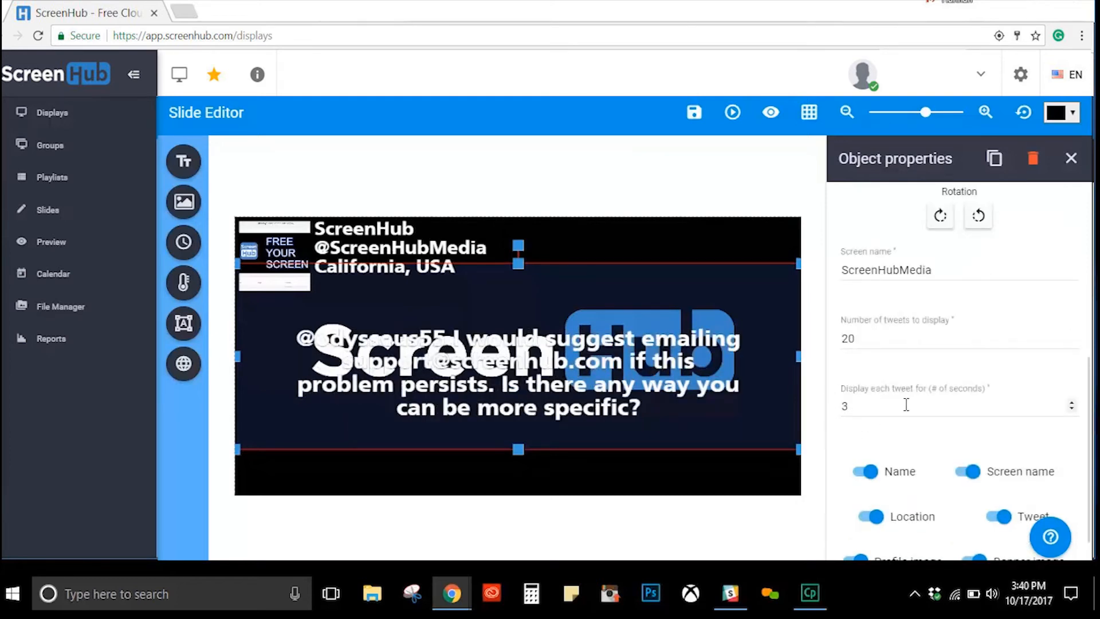
{"action": "scroll", "coordinate": [906, 404], "scroll_direction": "down", "scroll_amount": 1}
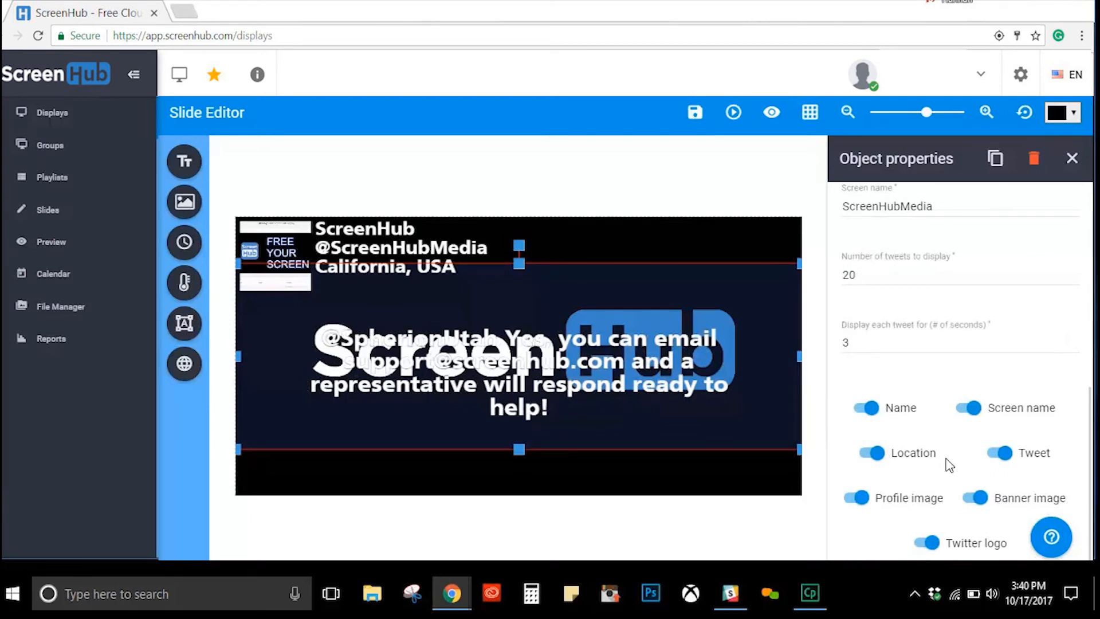
{"action": "scroll", "coordinate": [946, 436], "scroll_direction": "up", "scroll_amount": 4}
{"action": "scroll", "coordinate": [947, 418], "scroll_direction": "up", "scroll_amount": 4}
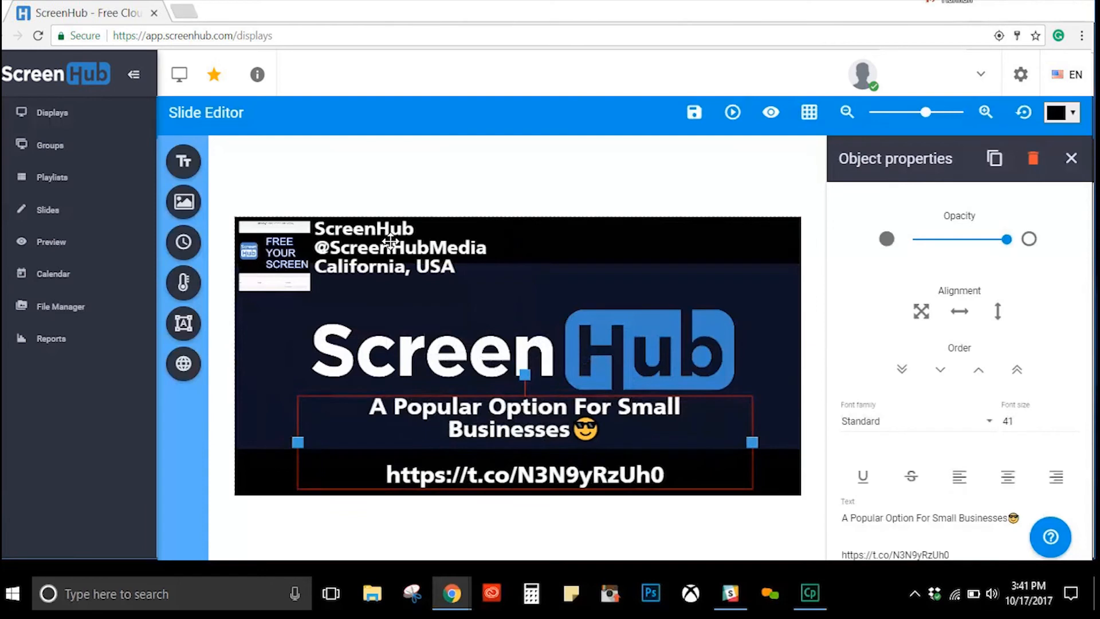
Move the Twitter feed's location, screen name and account name texts to the right, away from the profile image.
{"action": "left_click", "coordinate": [389, 267]}
{"action": "left_click_drag", "start_coordinate": [390, 267], "coordinate": [670, 276]}
{"action": "left_click_drag", "start_coordinate": [460, 243], "coordinate": [551, 270]}
{"action": "left_click_drag", "start_coordinate": [351, 228], "coordinate": [569, 234]}
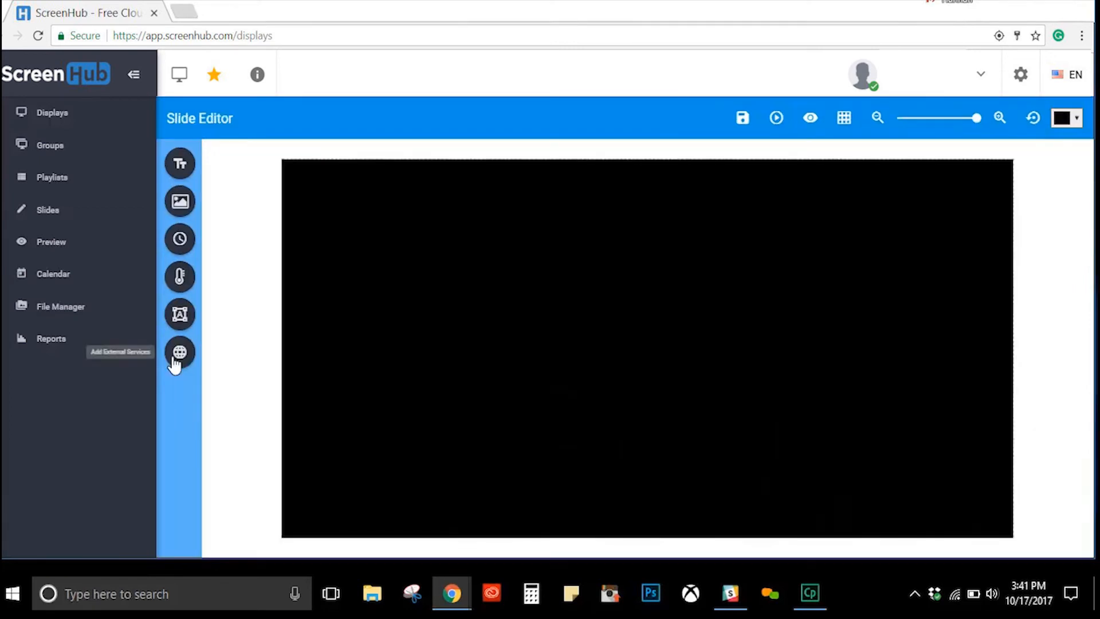
Add a webpage object to the slide and delete it.
{"action": "left_click", "coordinate": [179, 352]}
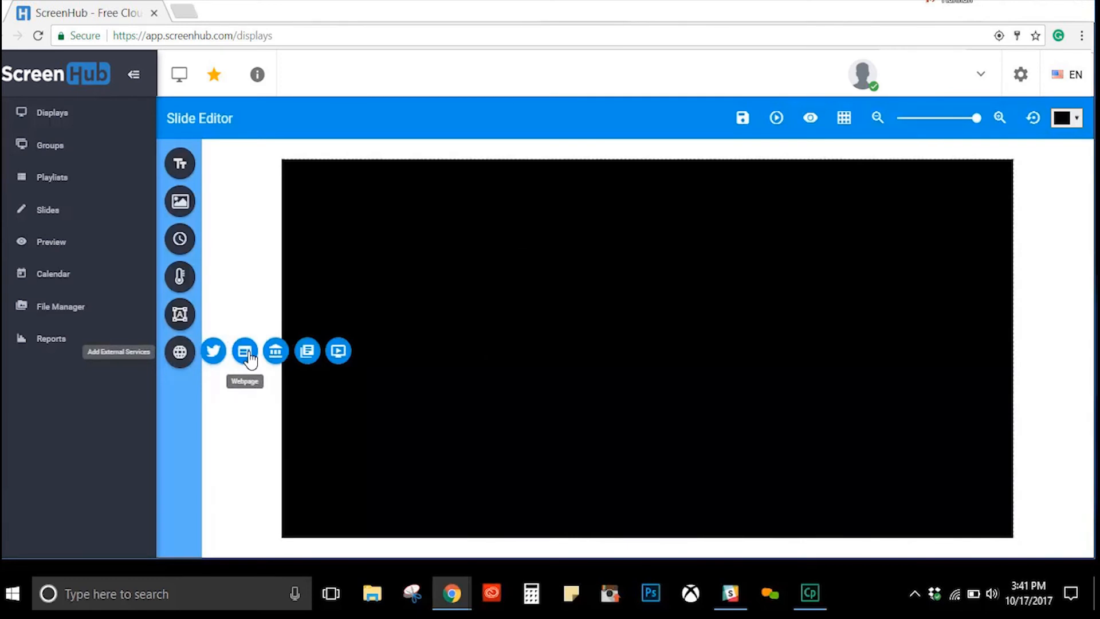
{"action": "left_click", "coordinate": [246, 352]}
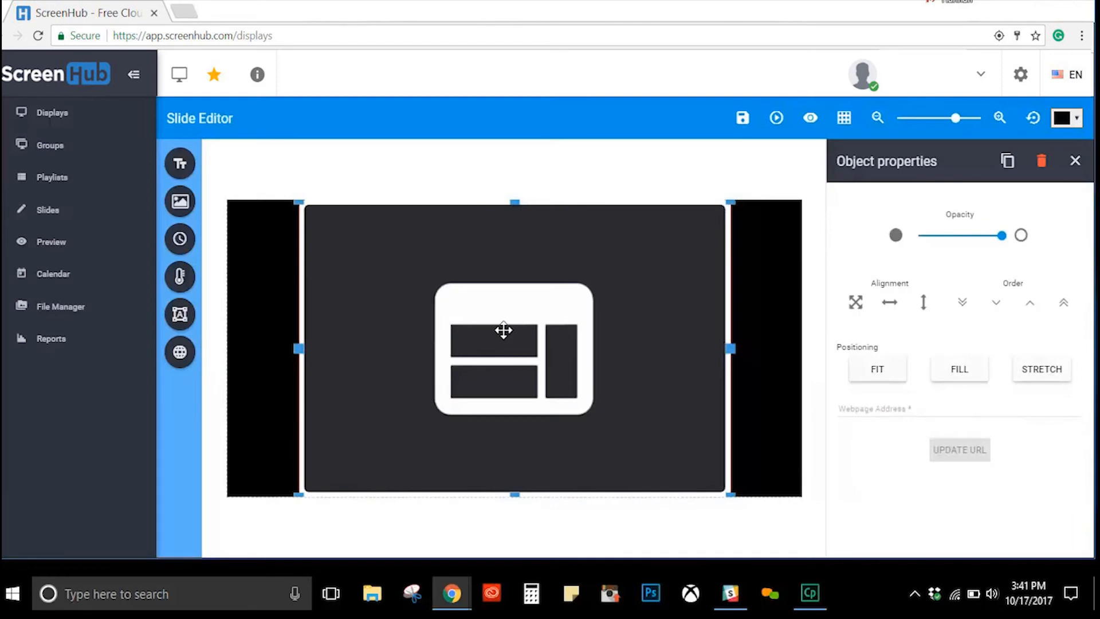
{"action": "key", "text": "Delete"}
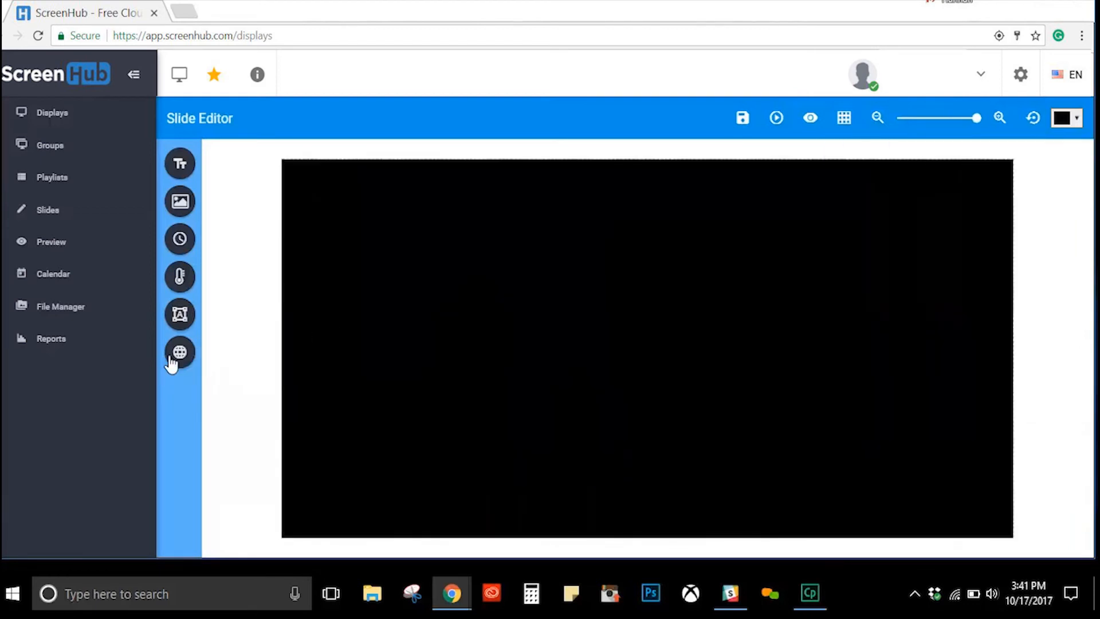
Add a stock quotes object to the slide, then play and pause the slide's elements to preview its quotes.
{"action": "left_click", "coordinate": [179, 356]}
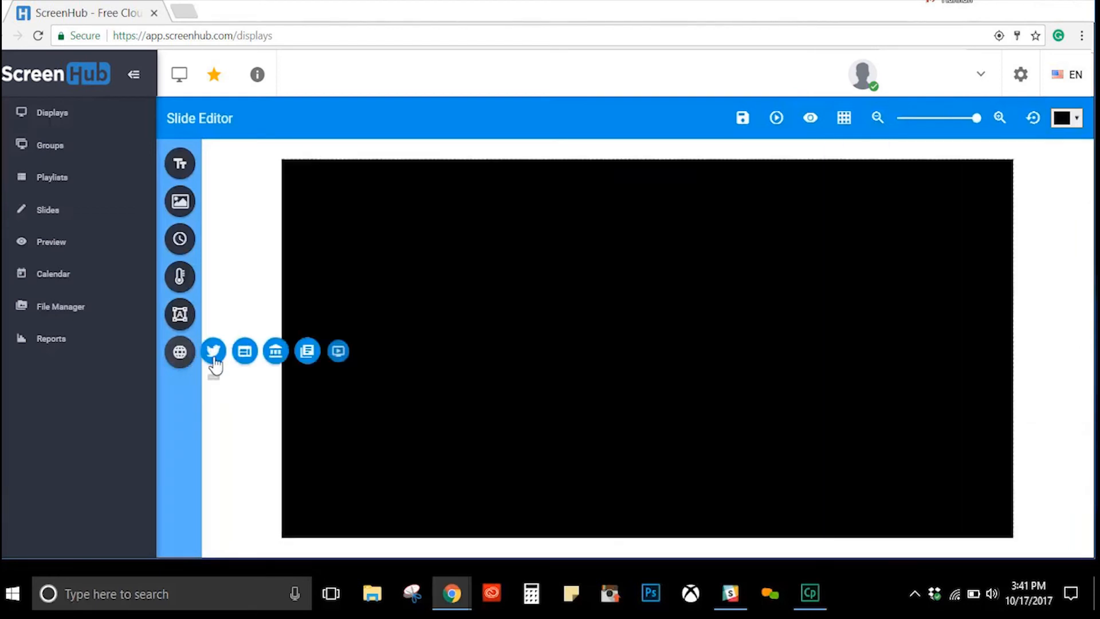
{"action": "left_click", "coordinate": [275, 351]}
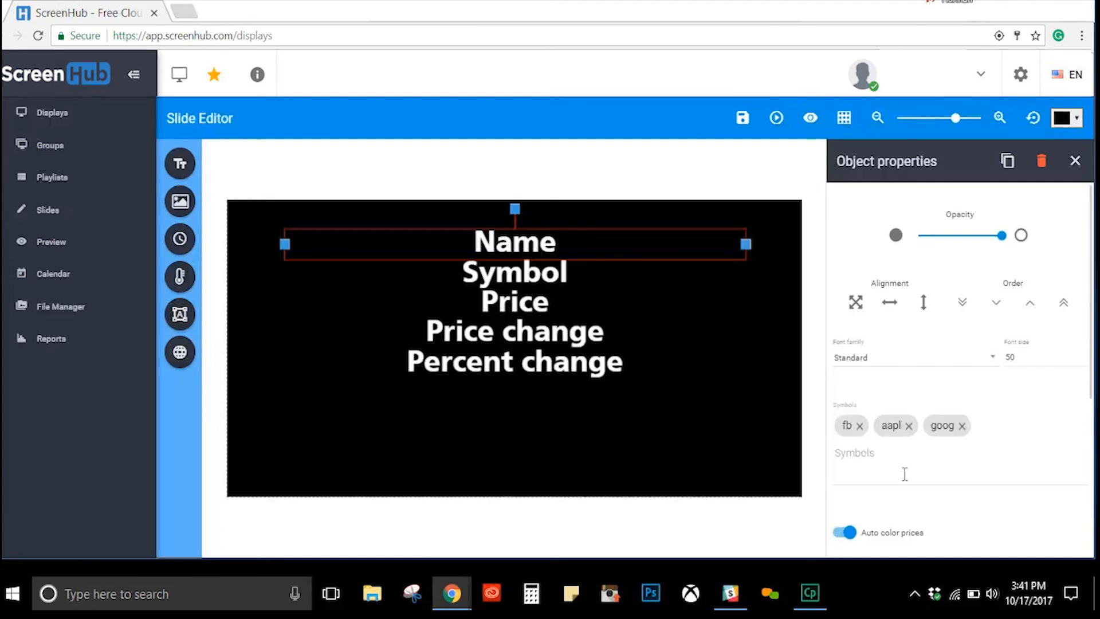
{"action": "scroll", "coordinate": [905, 473], "scroll_direction": "down", "scroll_amount": 1}
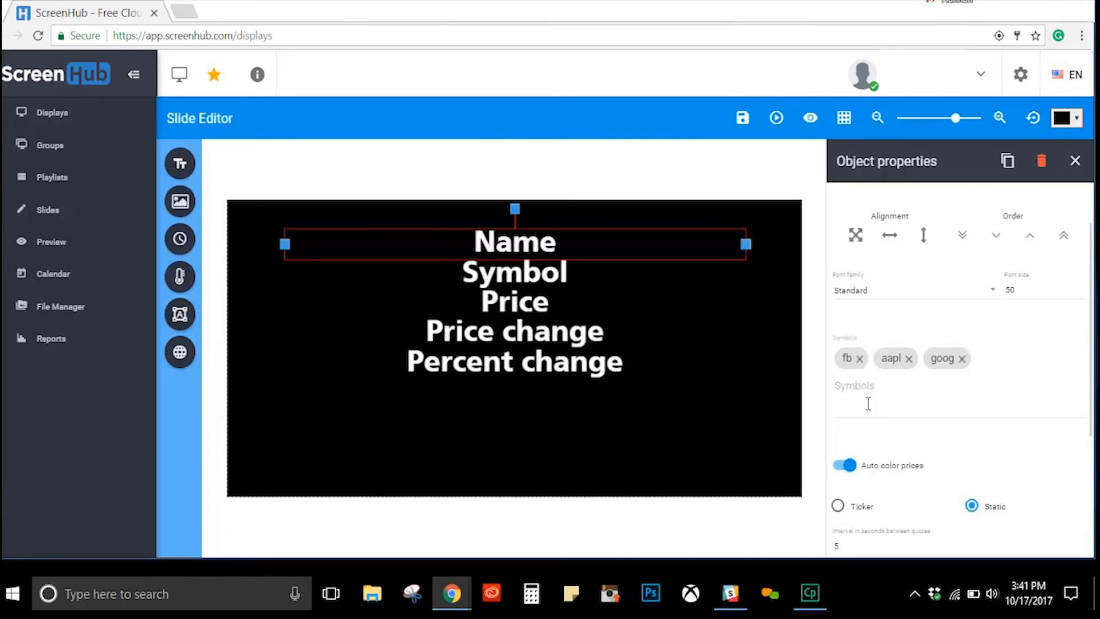
{"action": "scroll", "coordinate": [858, 474], "scroll_direction": "down", "scroll_amount": 2}
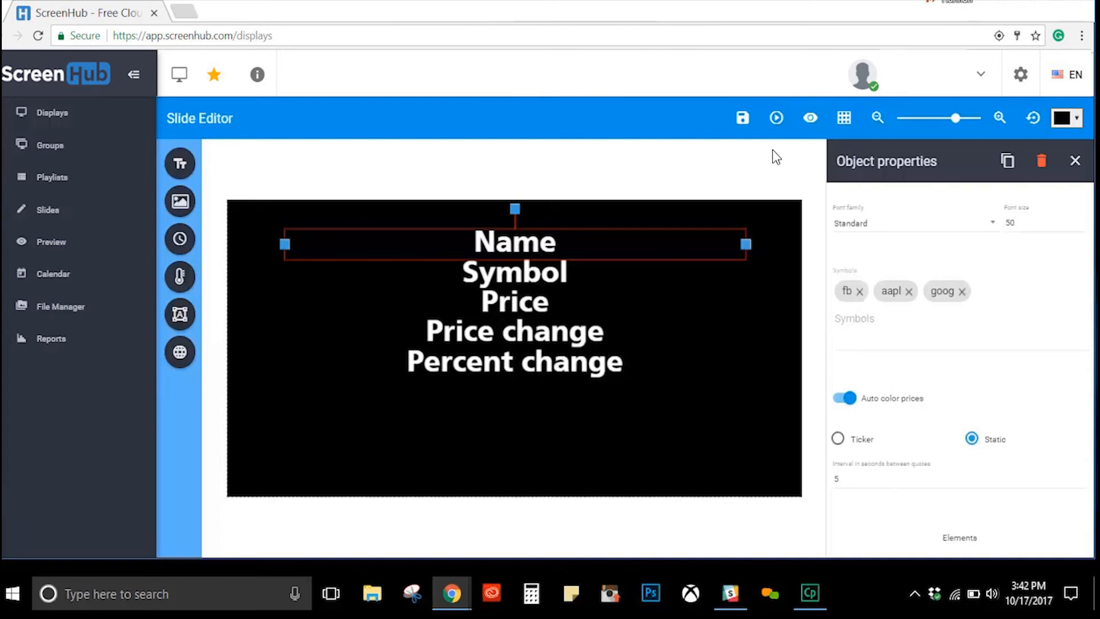
{"action": "left_click", "coordinate": [777, 121]}
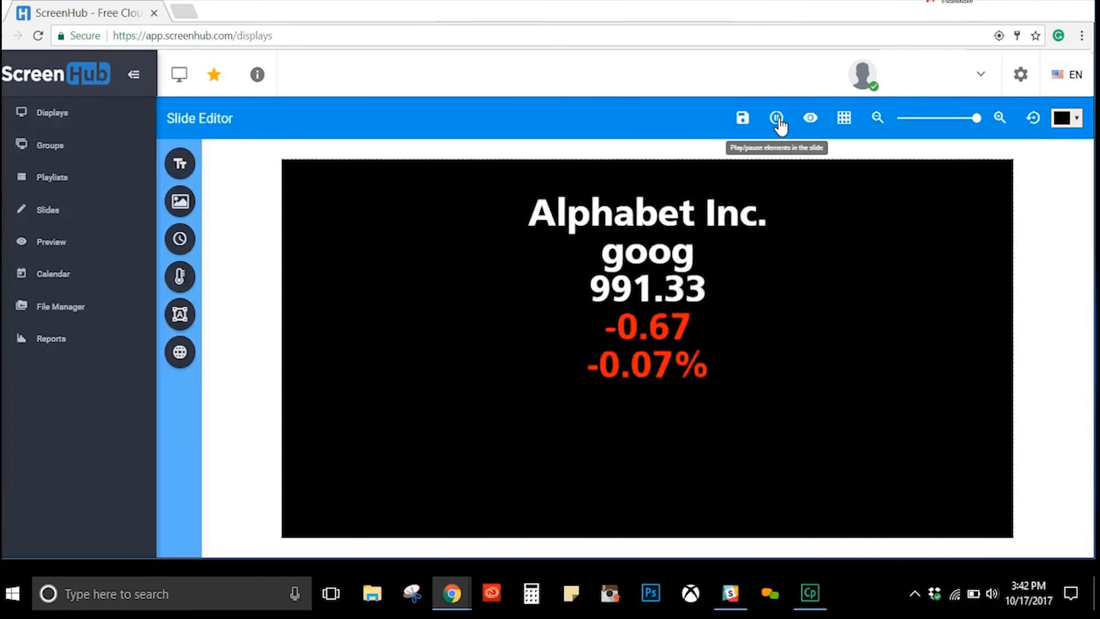
{"action": "left_click", "coordinate": [776, 118]}
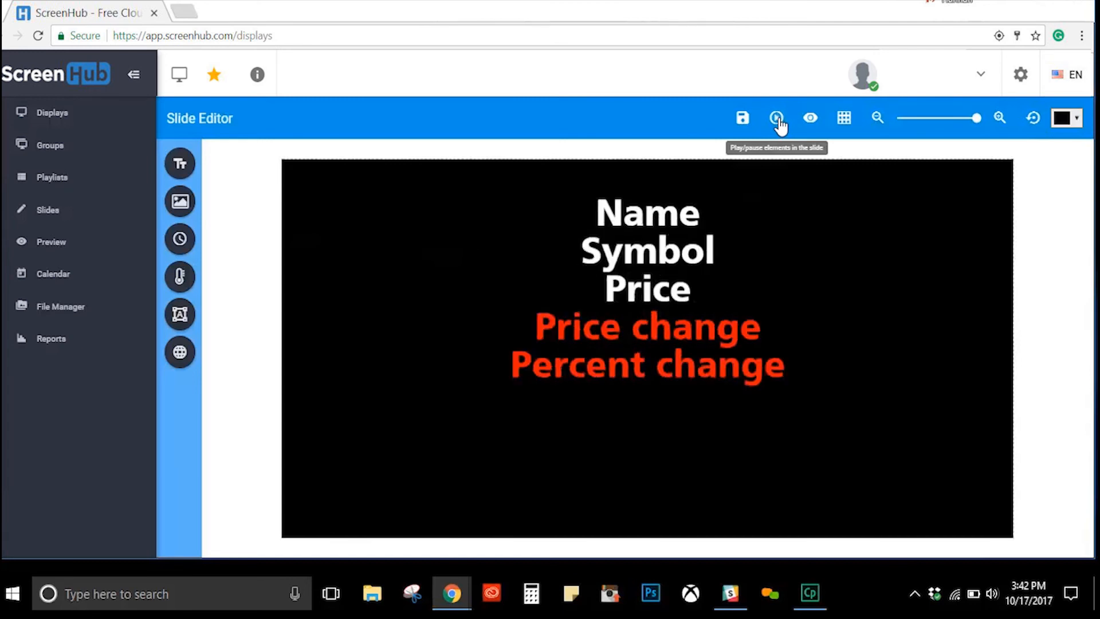
Spread out the stock texts: Symbol to the right, Name to the upper left, Price change lower left and Percent change to the right.
{"action": "left_click", "coordinate": [676, 326]}
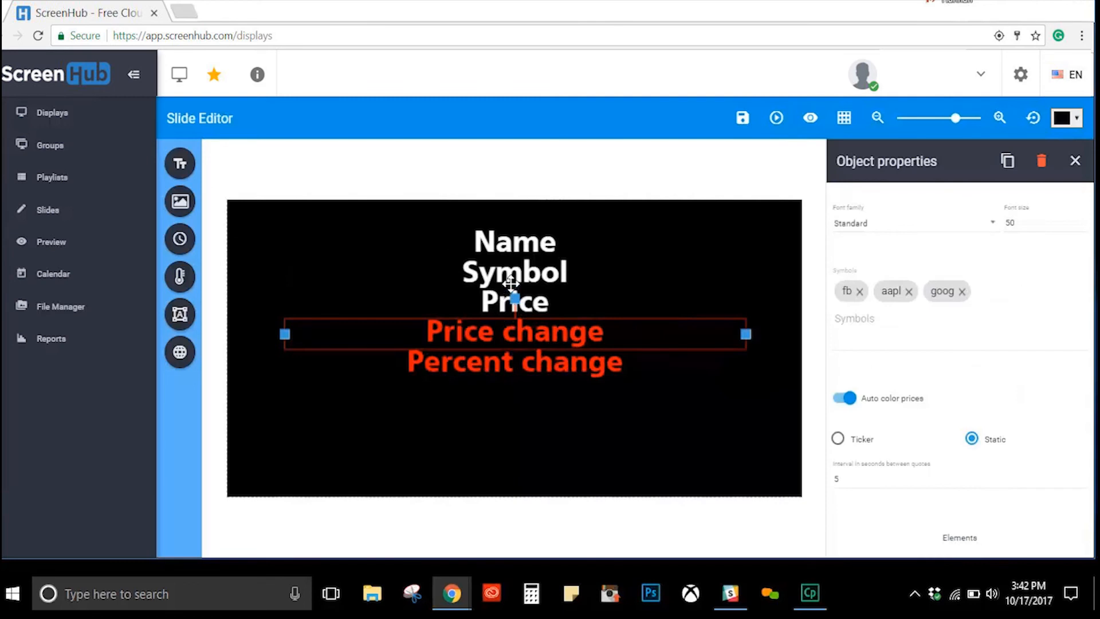
{"action": "left_click_drag", "start_coordinate": [517, 268], "coordinate": [642, 271]}
{"action": "left_click_drag", "start_coordinate": [489, 232], "coordinate": [297, 243]}
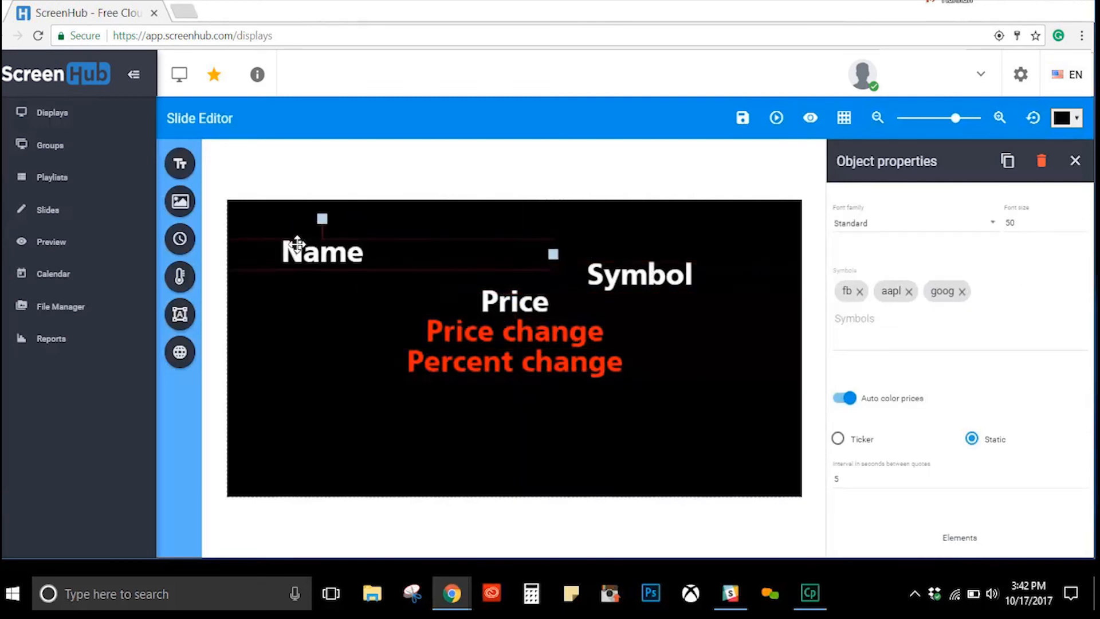
{"action": "left_click_drag", "start_coordinate": [513, 327], "coordinate": [429, 451]}
{"action": "left_click_drag", "start_coordinate": [510, 361], "coordinate": [659, 374]}
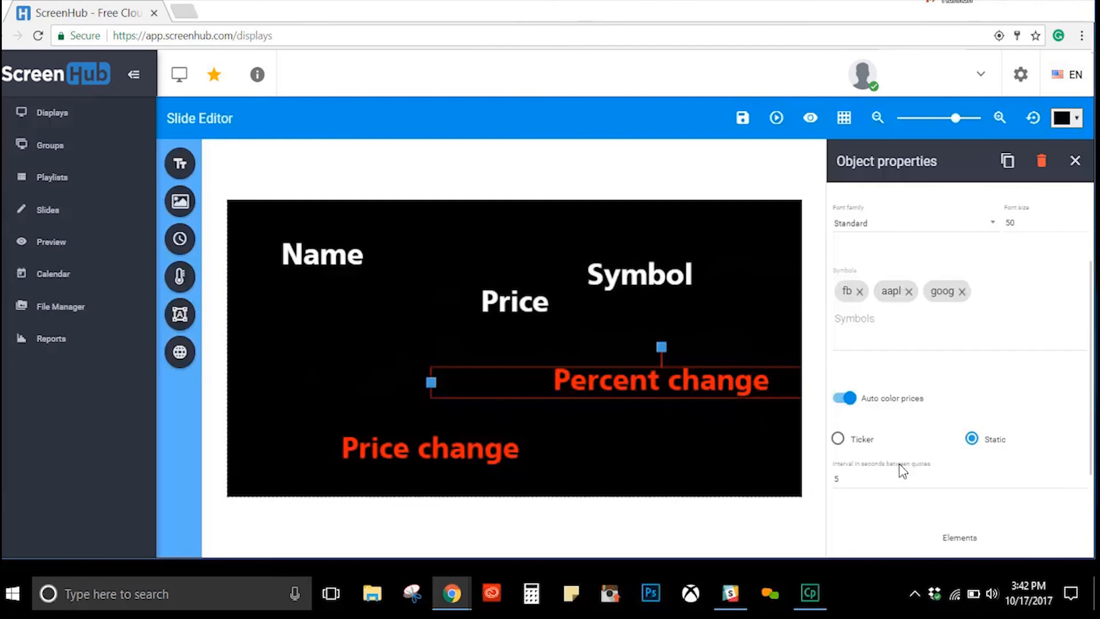
Review the stock object's interval between quotes and element visibility options, and delete the object from the slide.
{"action": "left_click_drag", "start_coordinate": [850, 479], "coordinate": [832, 484]}
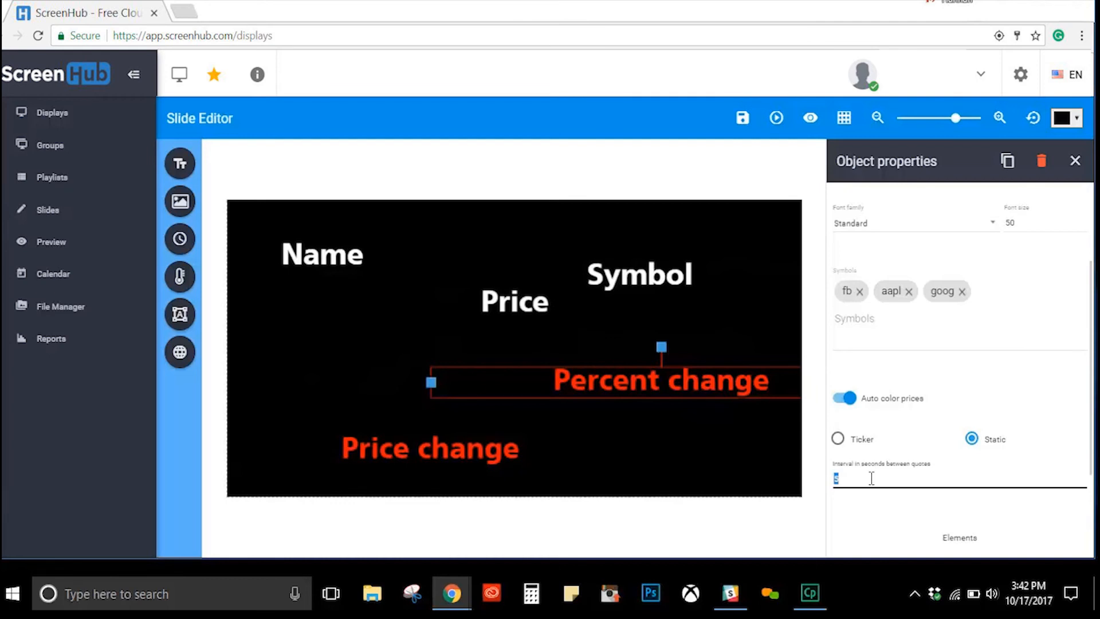
{"action": "scroll", "coordinate": [871, 478], "scroll_direction": "down", "scroll_amount": 3}
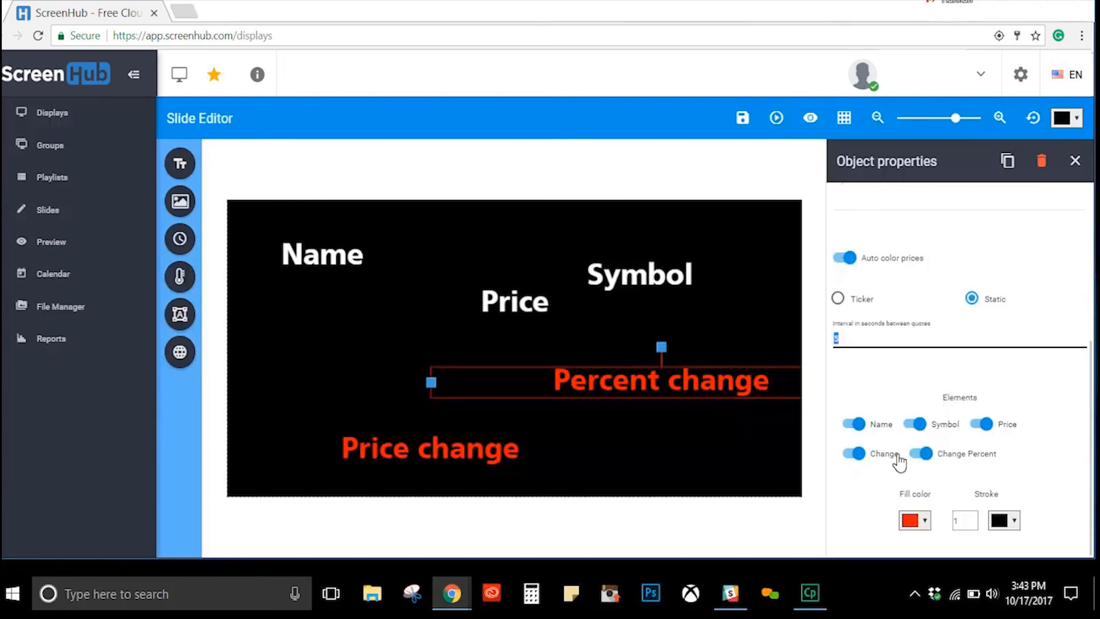
{"action": "left_click", "coordinate": [613, 376]}
{"action": "key", "text": "Delete"}
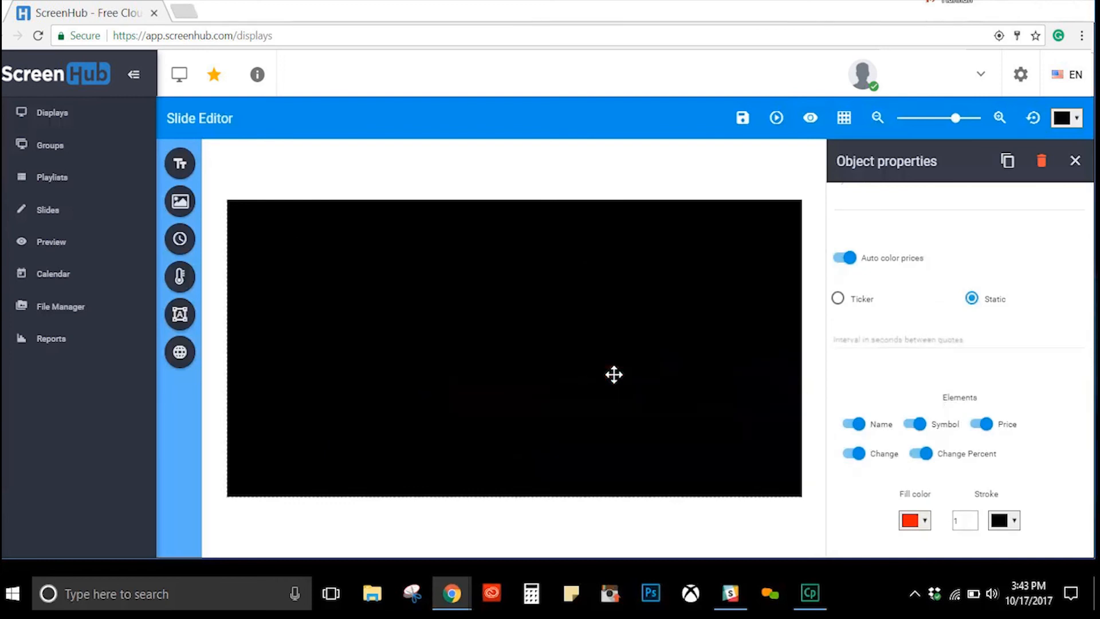
Add a news feed to the slide and select CNN, Daily Mail, Der Tagesspiegel and Die Zeit as its sources.
{"action": "left_click", "coordinate": [179, 351]}
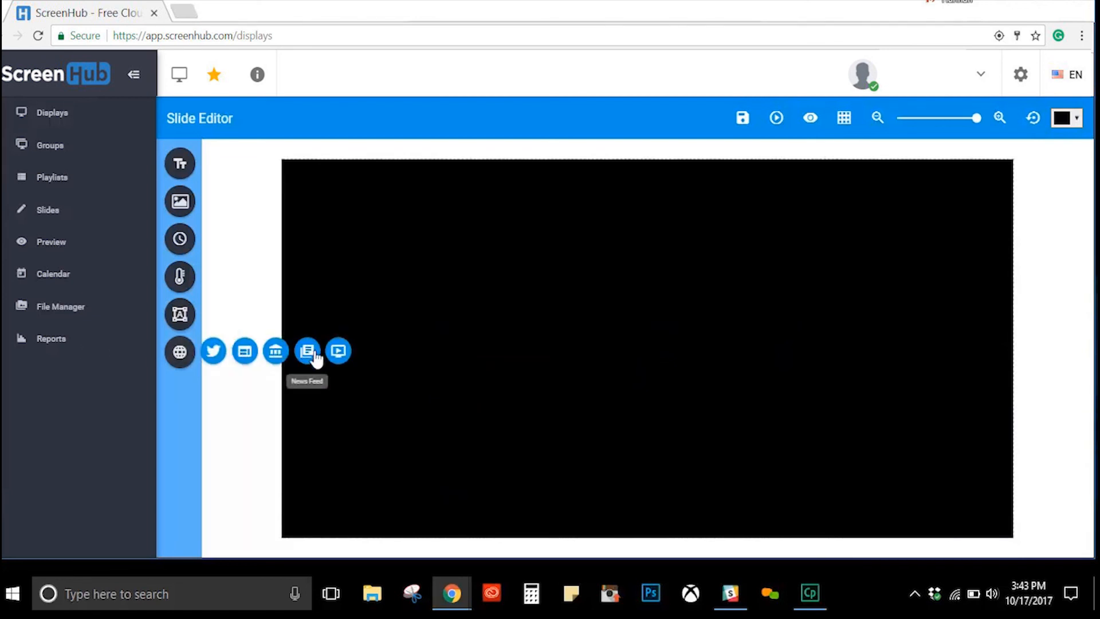
{"action": "left_click", "coordinate": [307, 351]}
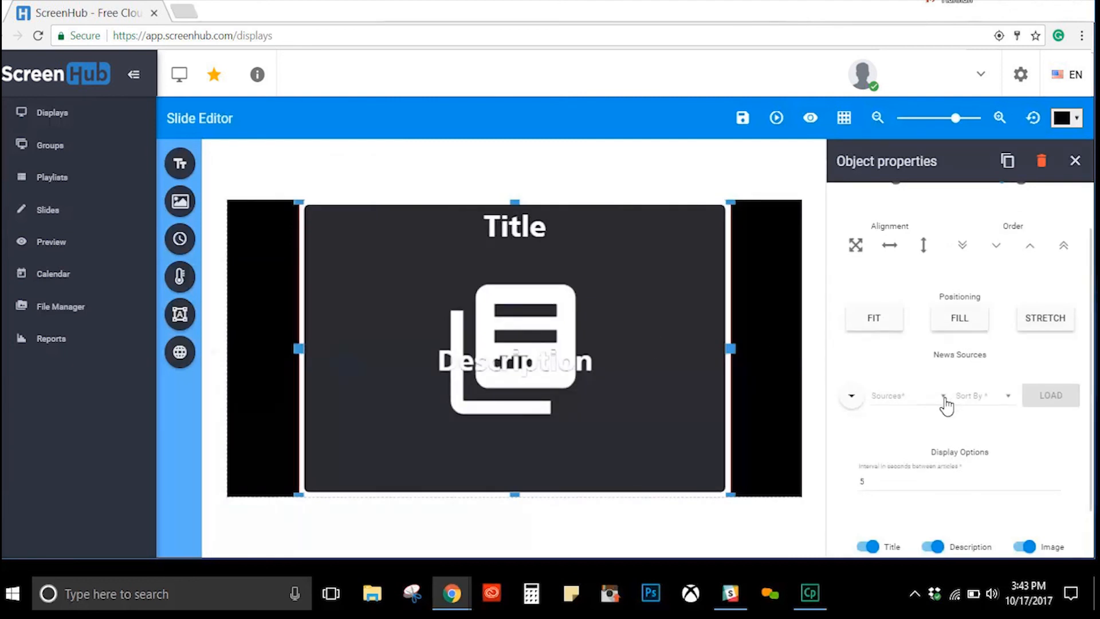
{"action": "scroll", "coordinate": [928, 435], "scroll_direction": "up", "scroll_amount": 1}
{"action": "left_click", "coordinate": [906, 465]}
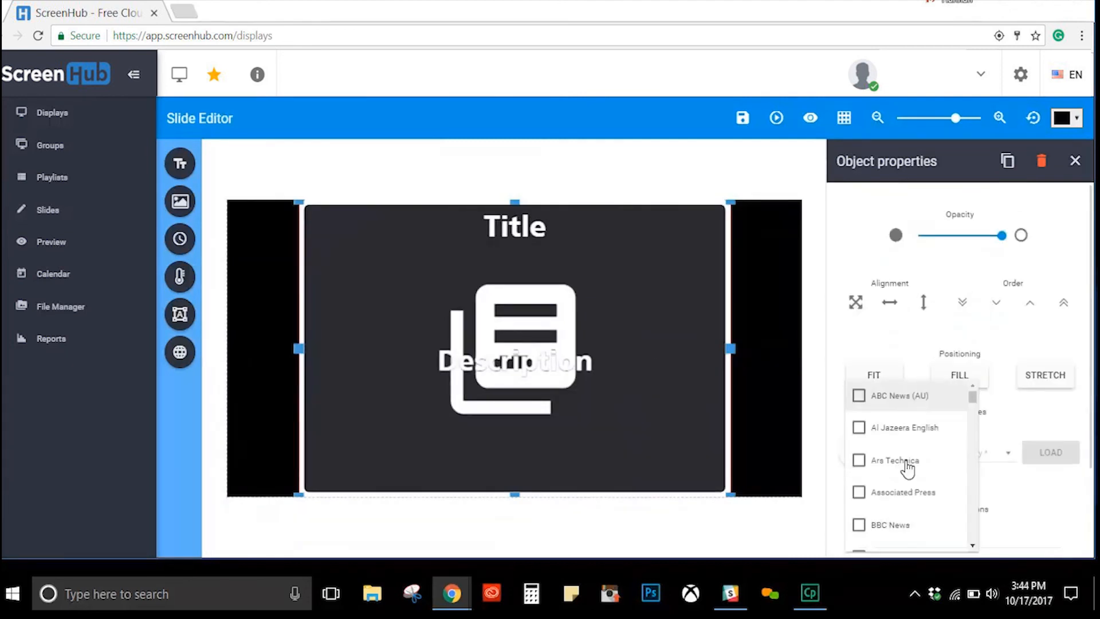
{"action": "scroll", "coordinate": [907, 467], "scroll_direction": "down", "scroll_amount": 5}
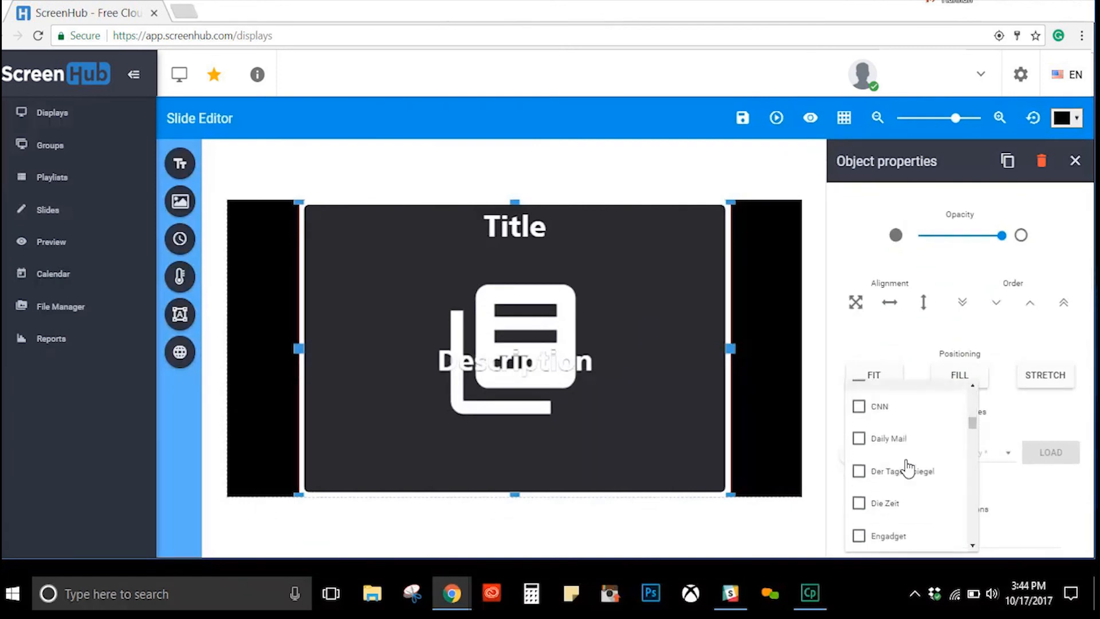
{"action": "left_click", "coordinate": [859, 394]}
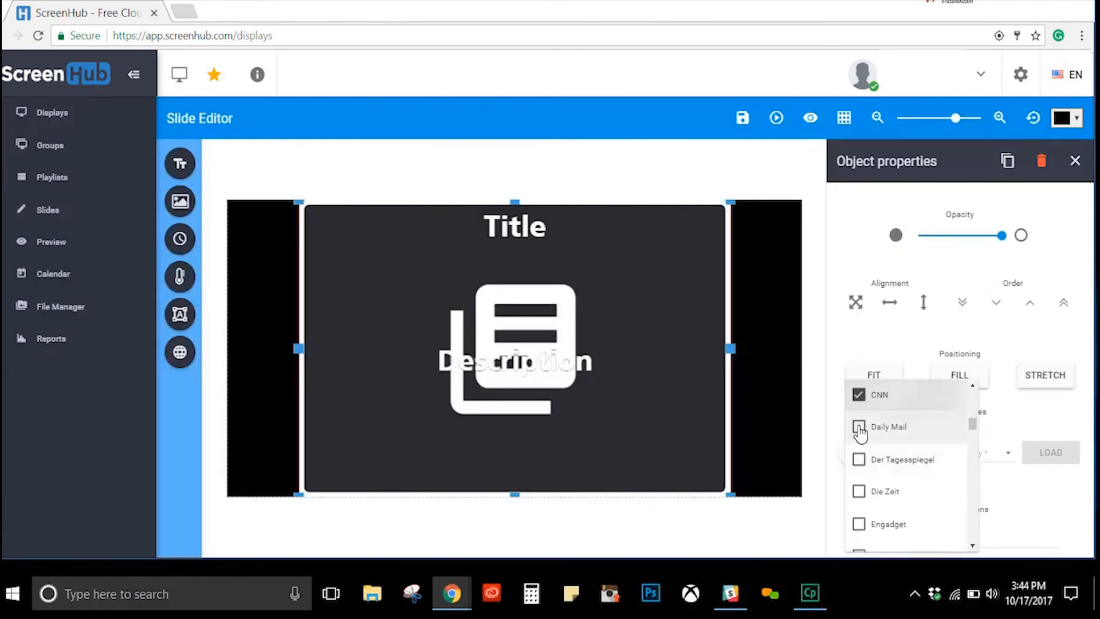
{"action": "left_click", "coordinate": [859, 425]}
{"action": "left_click", "coordinate": [858, 459]}
{"action": "left_click", "coordinate": [859, 491]}
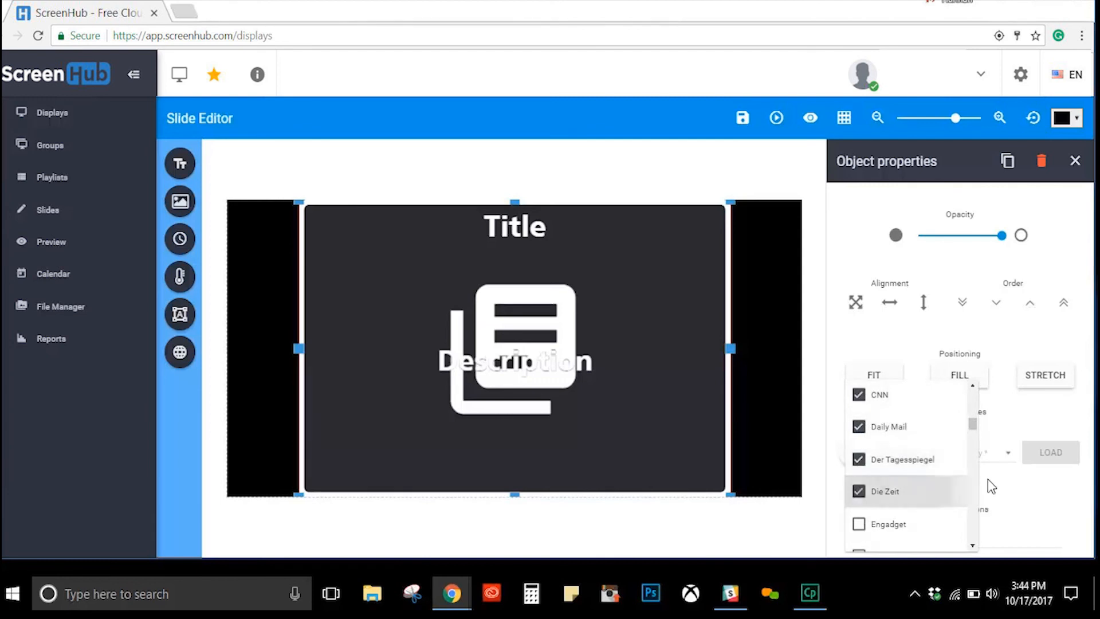
Load the news feed's articles sorted by date and toggle playback of the slide's elements.
{"action": "left_click", "coordinate": [1003, 468]}
{"action": "left_click", "coordinate": [1005, 467]}
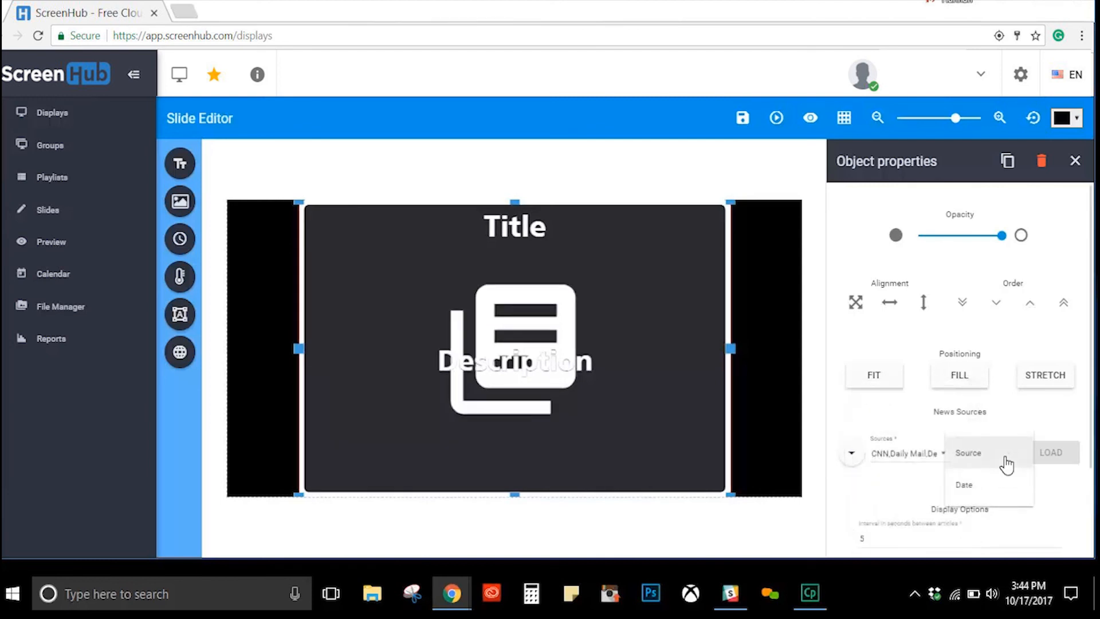
{"action": "left_click", "coordinate": [982, 486]}
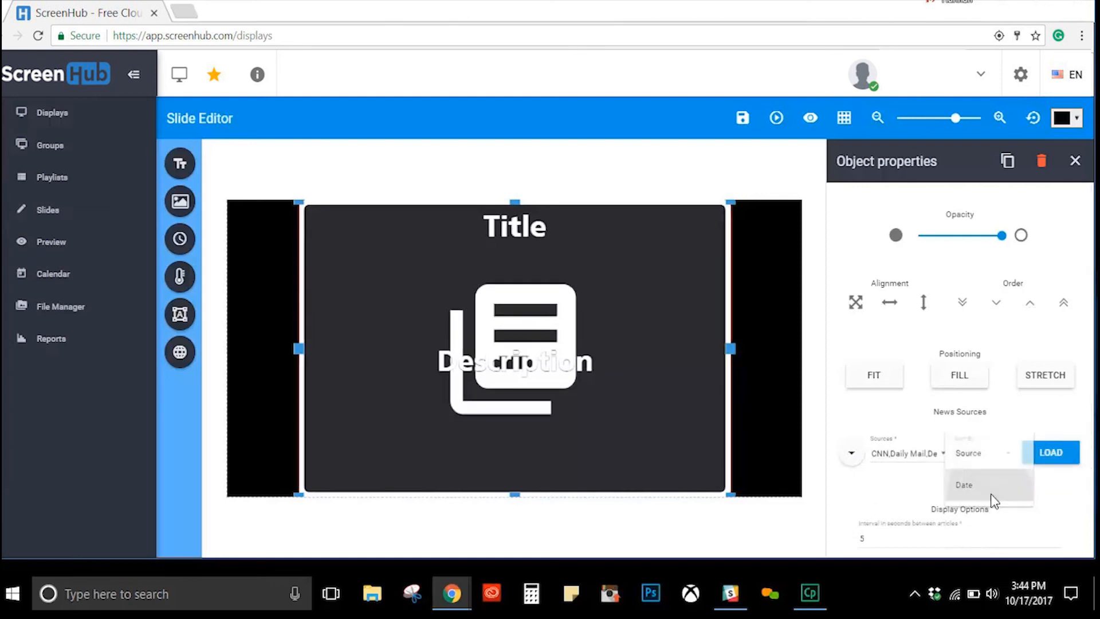
{"action": "left_click", "coordinate": [1058, 454]}
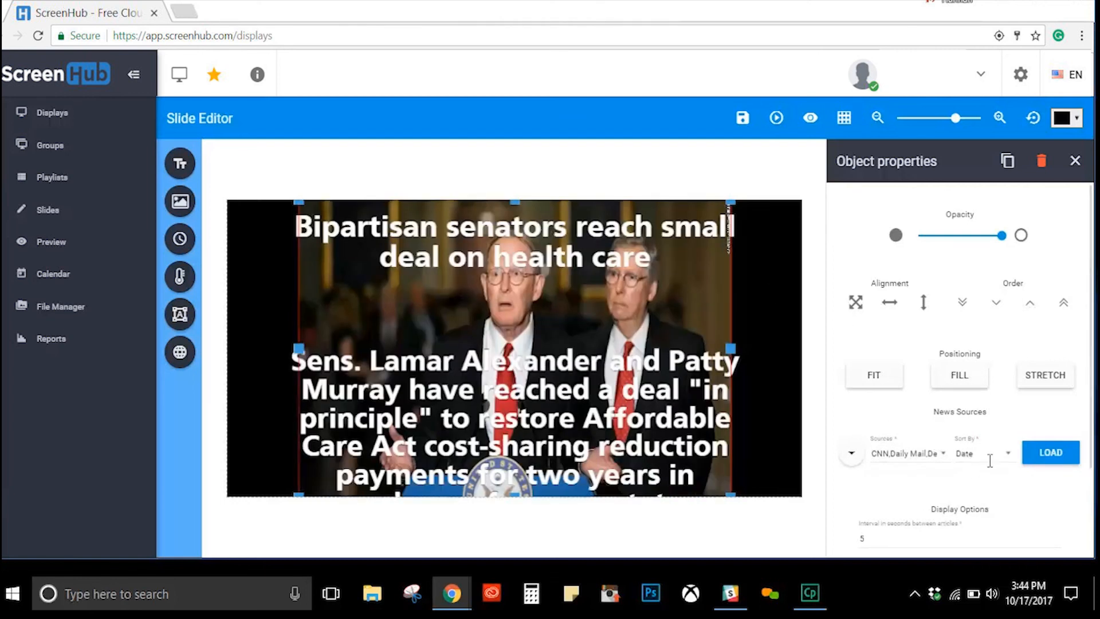
{"action": "scroll", "coordinate": [984, 466], "scroll_direction": "down", "scroll_amount": 2}
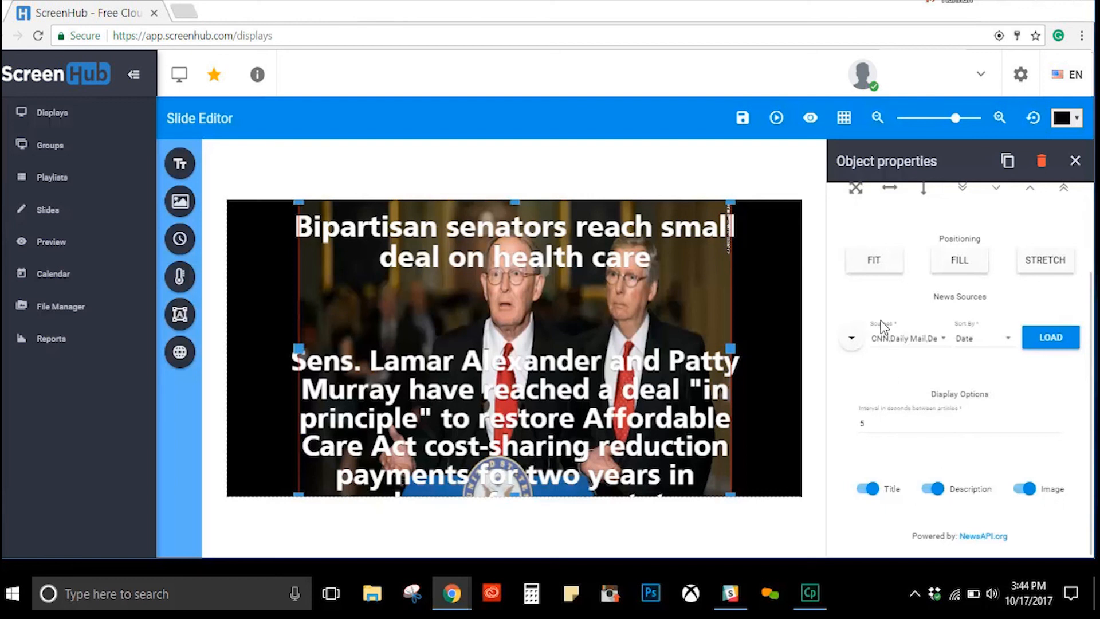
{"action": "left_click", "coordinate": [776, 118]}
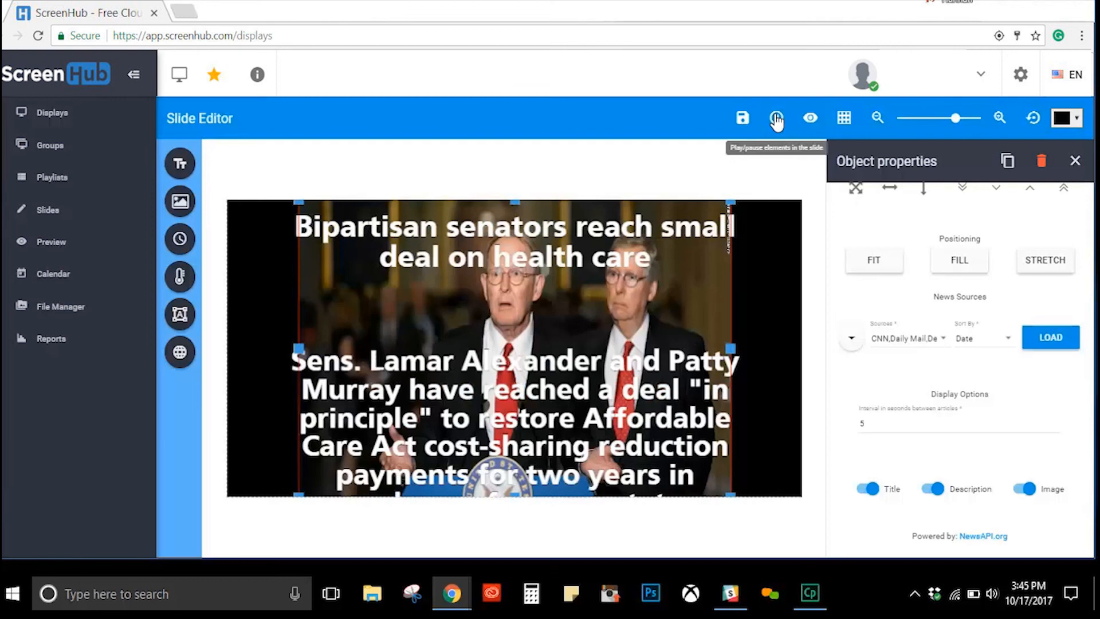
Move the news feed's image left, its description up and its title slightly right, and delete the news feed.
{"action": "left_click_drag", "start_coordinate": [557, 408], "coordinate": [478, 402]}
{"action": "left_click_drag", "start_coordinate": [674, 367], "coordinate": [725, 284]}
{"action": "mouse_move", "coordinate": [695, 228]}
{"action": "left_mouse_down"}
{"action": "mouse_move", "coordinate": [715, 349]}
{"action": "mouse_move", "coordinate": [712, 239]}
{"action": "left_mouse_up"}
{"action": "left_click_drag", "start_coordinate": [674, 327], "coordinate": [672, 330]}
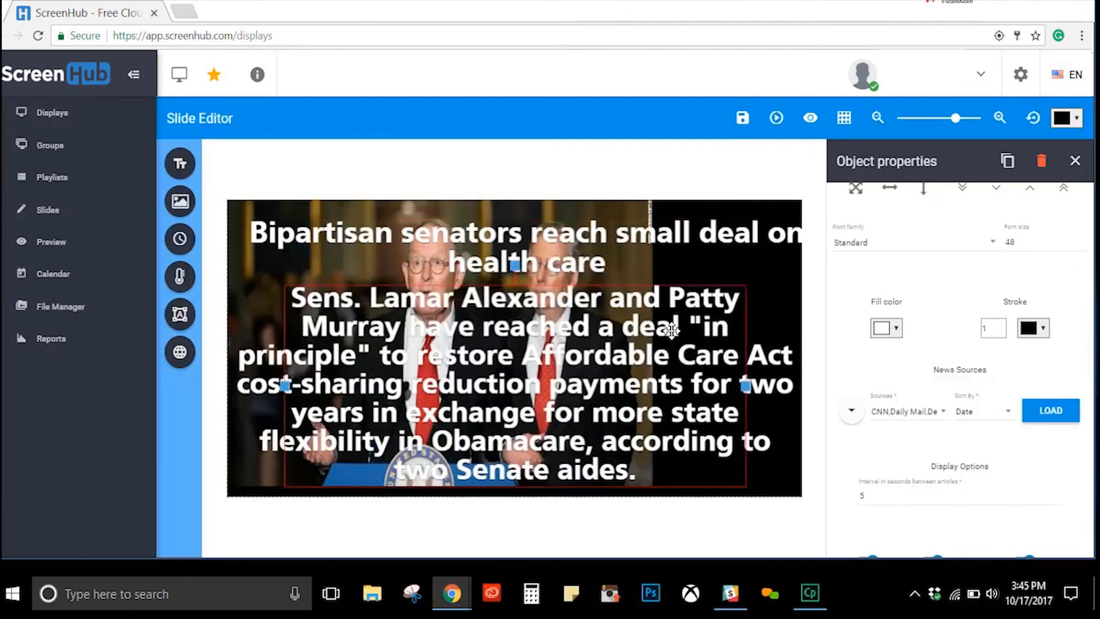
{"action": "key", "text": "Delete"}
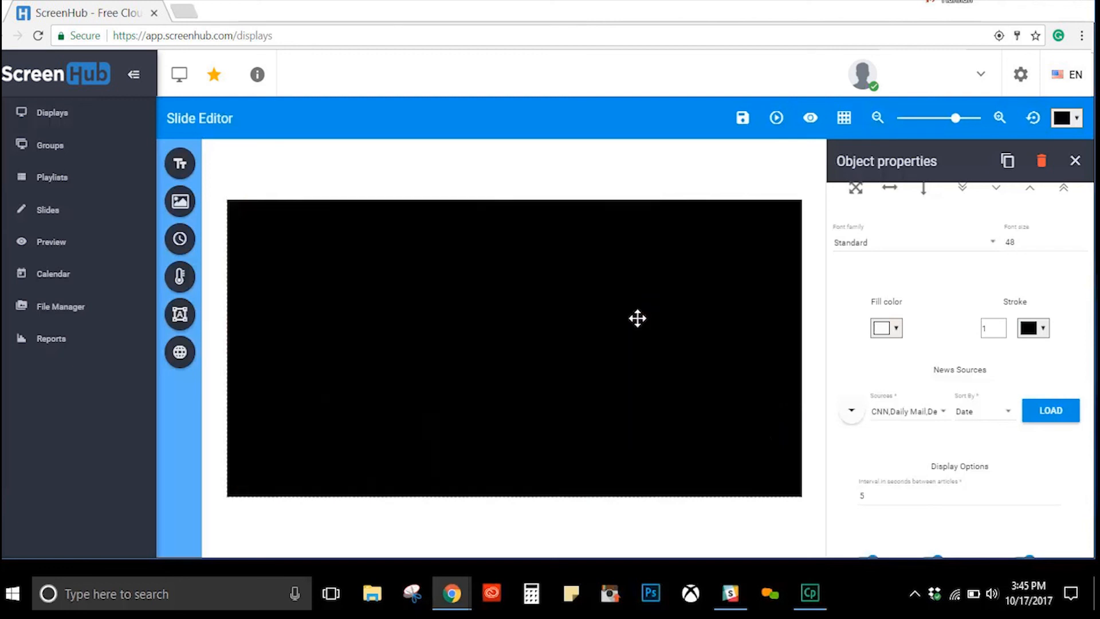
Add a video stream object to the slide and open its video stream address for editing.
{"action": "mouse_move", "coordinate": [178, 360]}
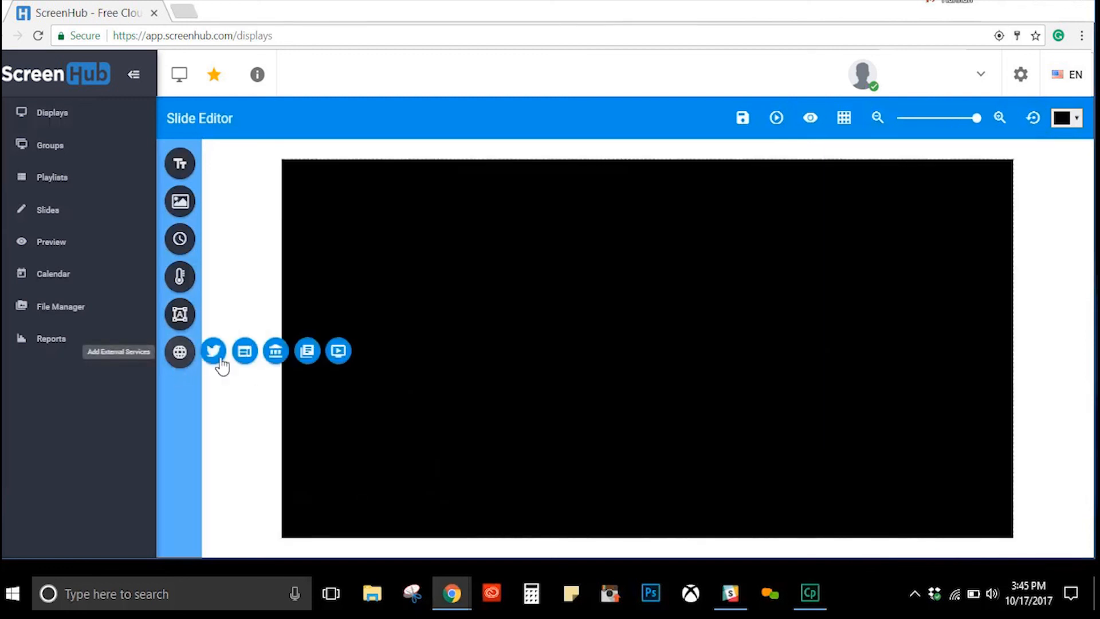
{"action": "left_click", "coordinate": [338, 358]}
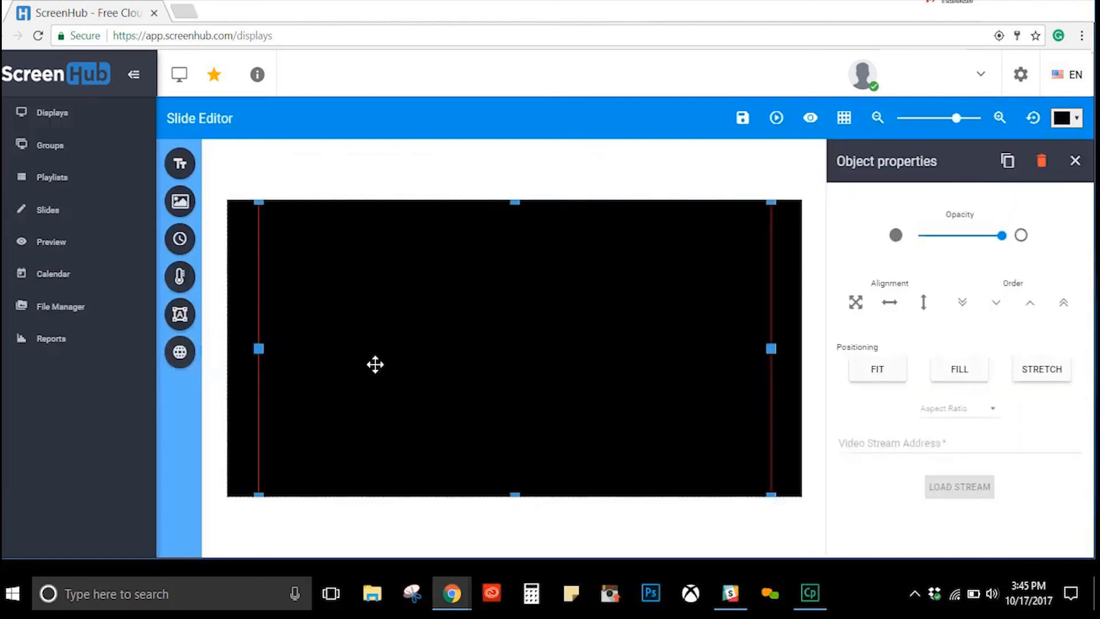
{"action": "left_click", "coordinate": [870, 440]}
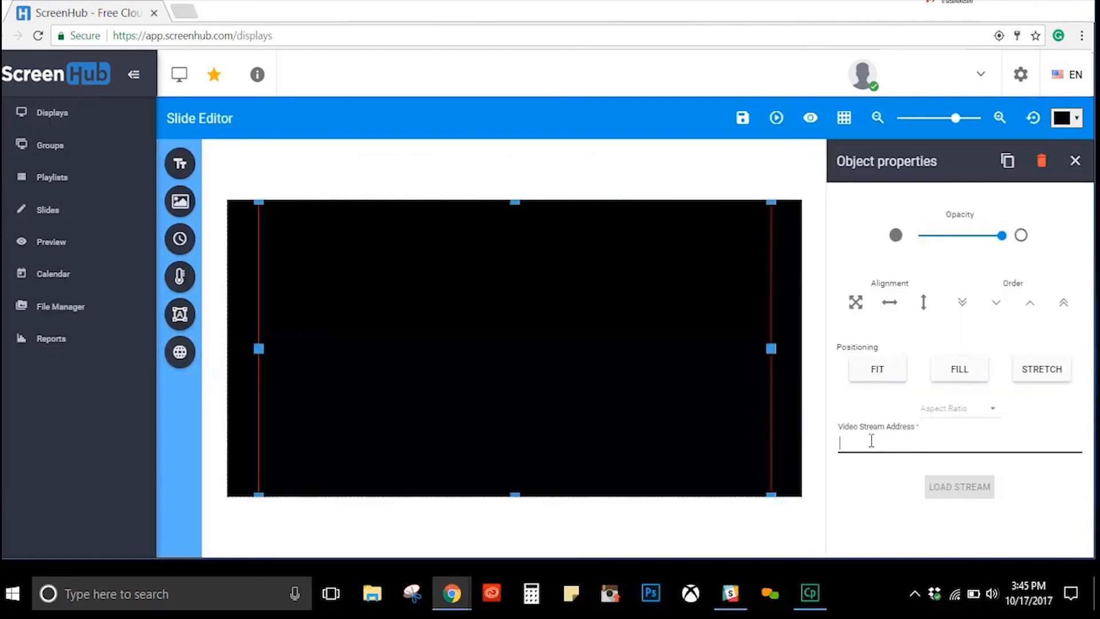